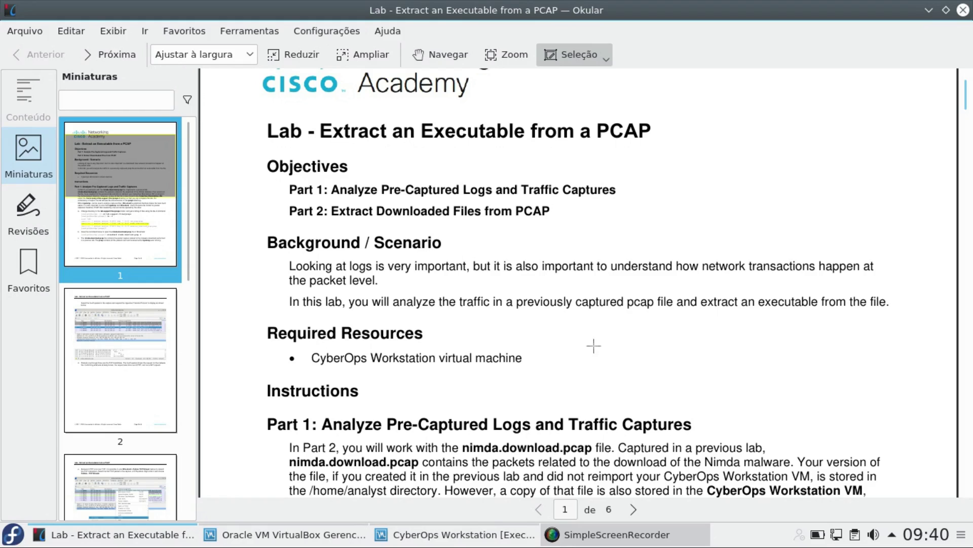
Read the lab guide's background and Part 1 instructions on the nimda.download.pcap file and the /home/analyst/lab.support.files/pcaps directory
scroll(294, 338, down, 2)
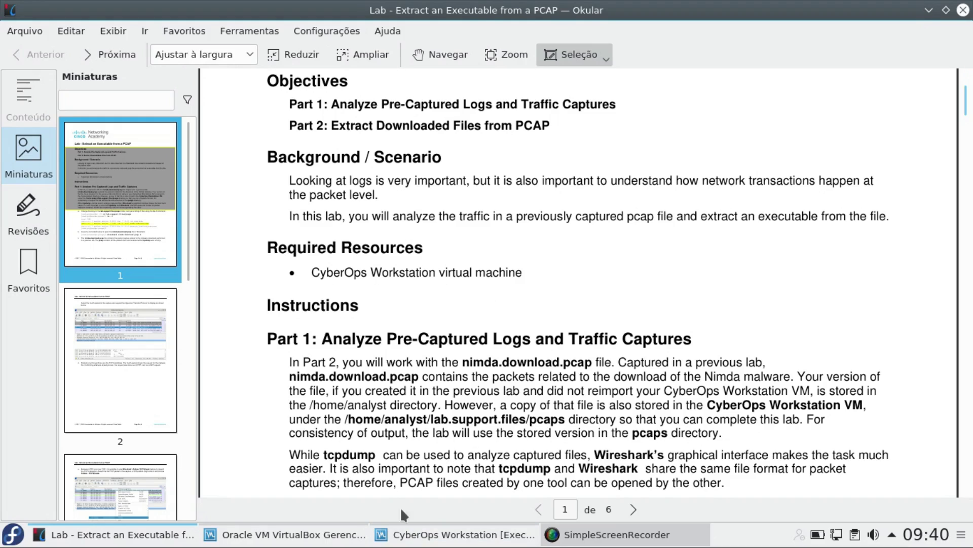
click(406, 534)
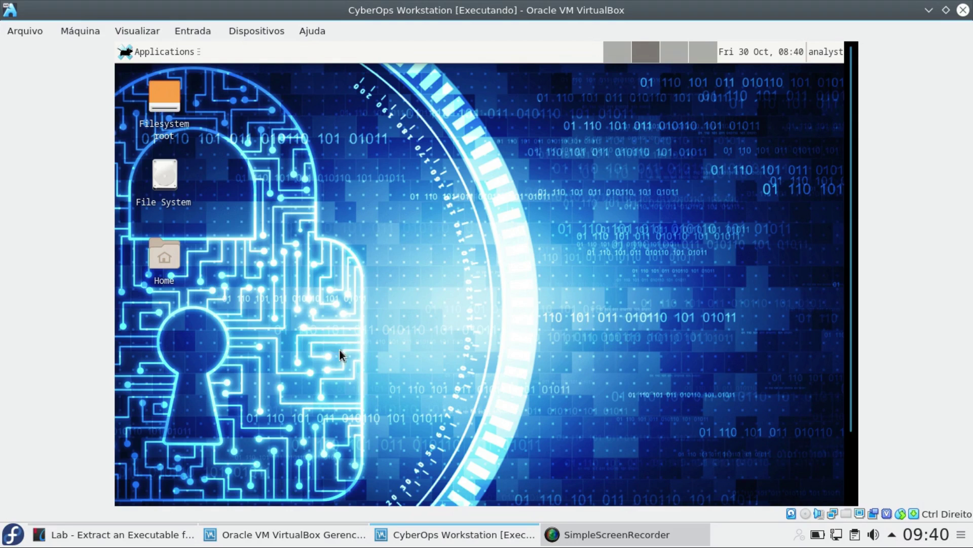
click(112, 535)
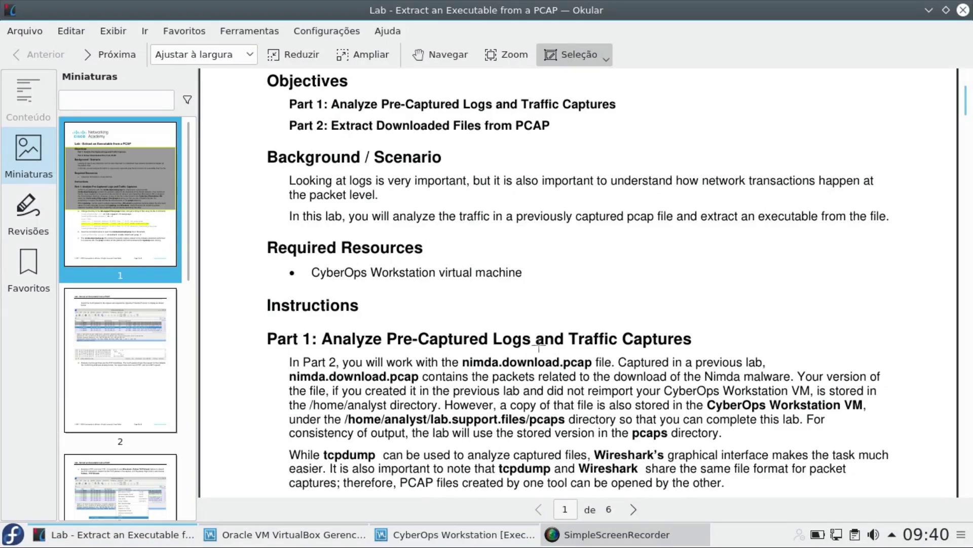
scroll(539, 345, down, 3)
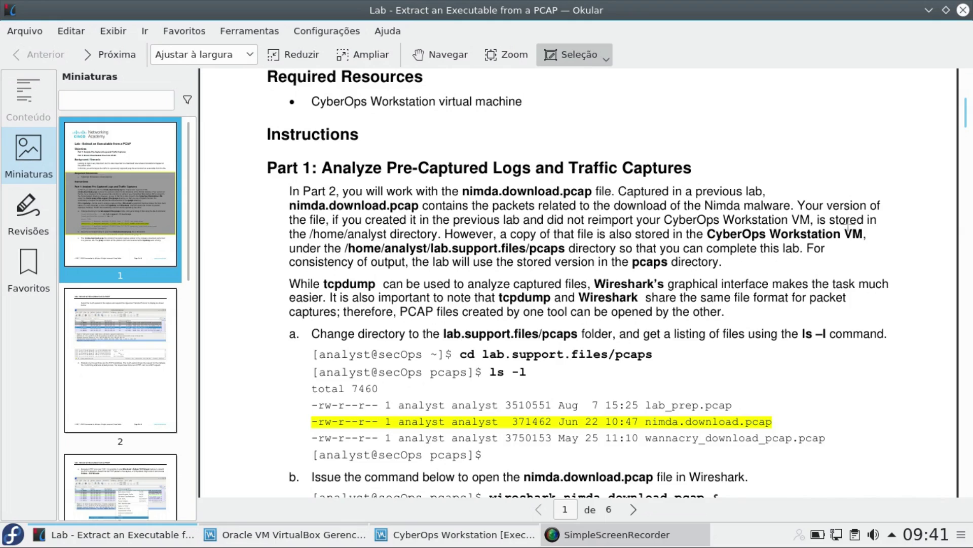
drag(305, 224, 391, 242)
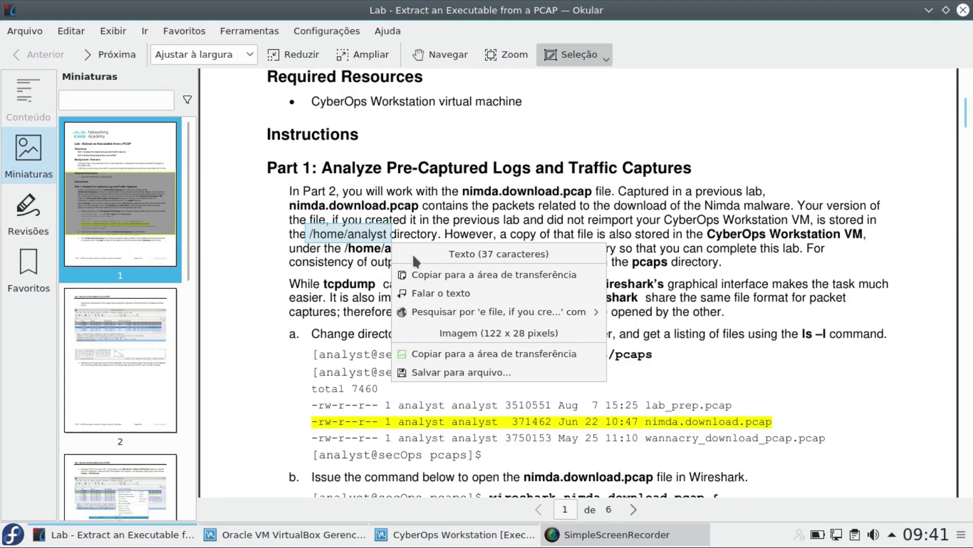
click(372, 260)
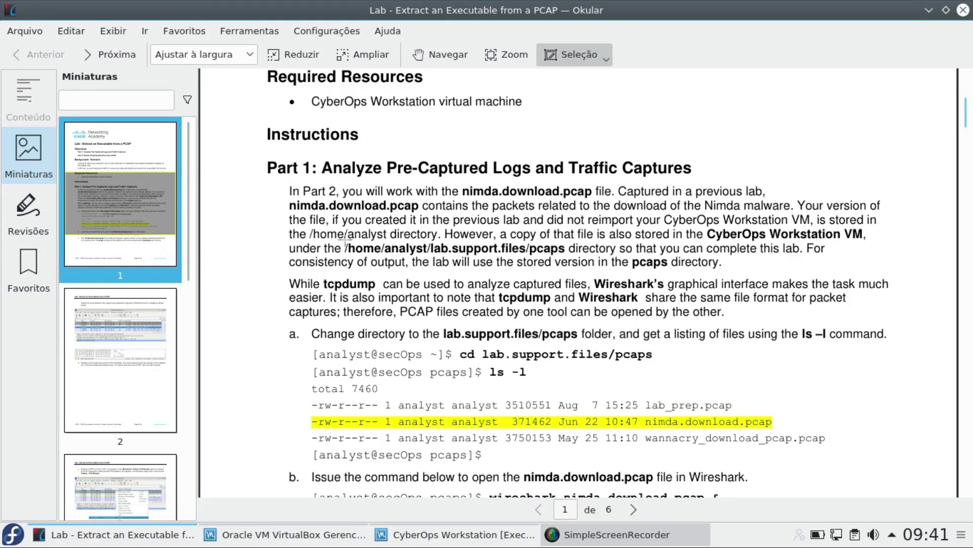
drag(341, 236, 567, 257)
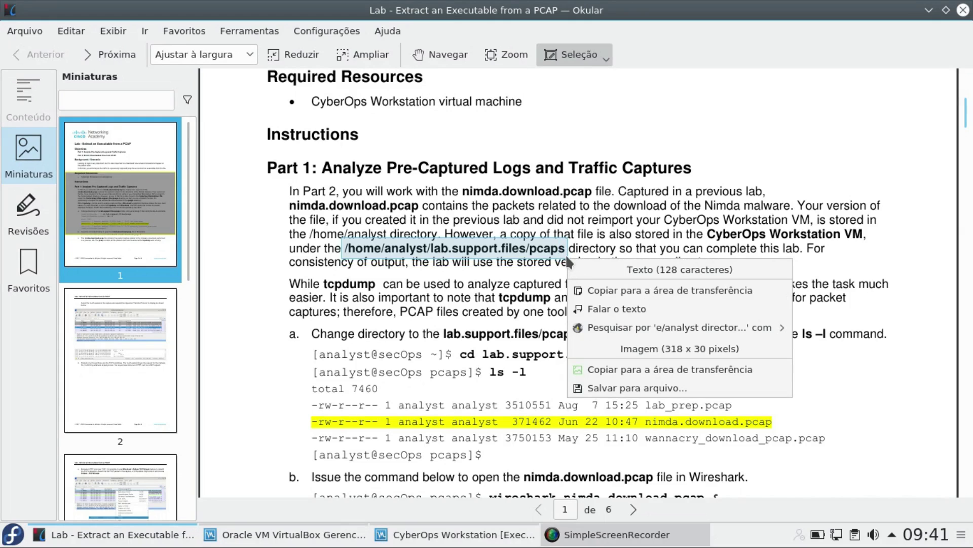
click(648, 222)
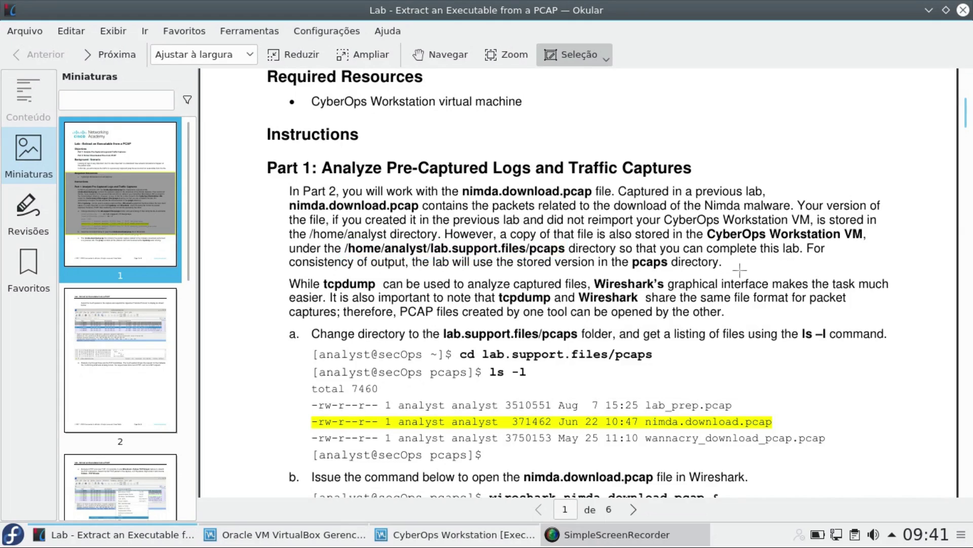
scroll(317, 290, down, 3)
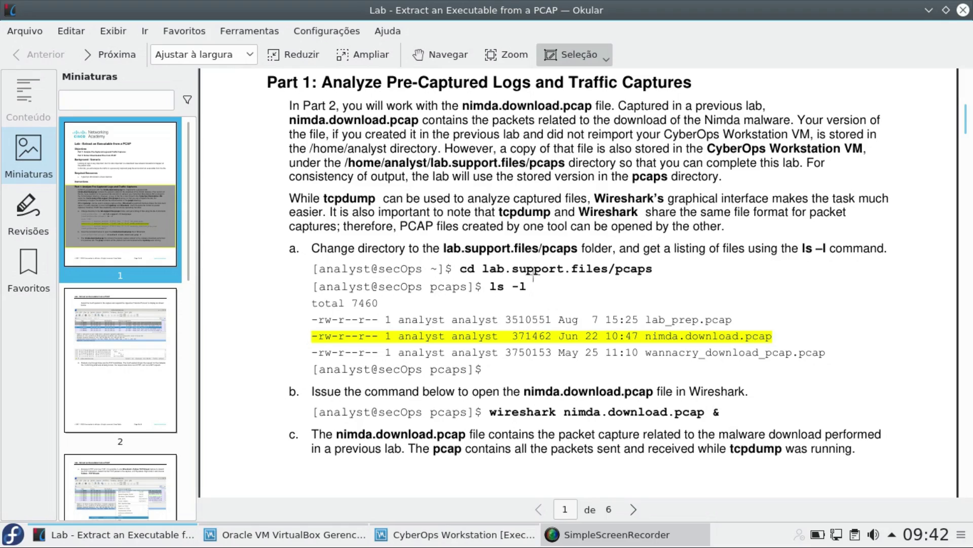
Switch to the CyberOps Workstation virtual machine, and open a terminal to list the home directory with ls
click(441, 536)
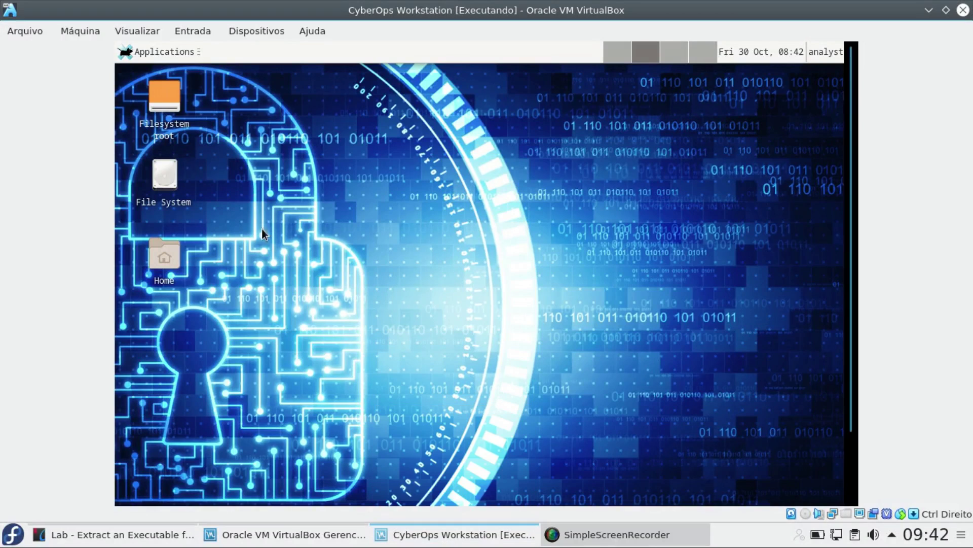
click(171, 50)
click(180, 91)
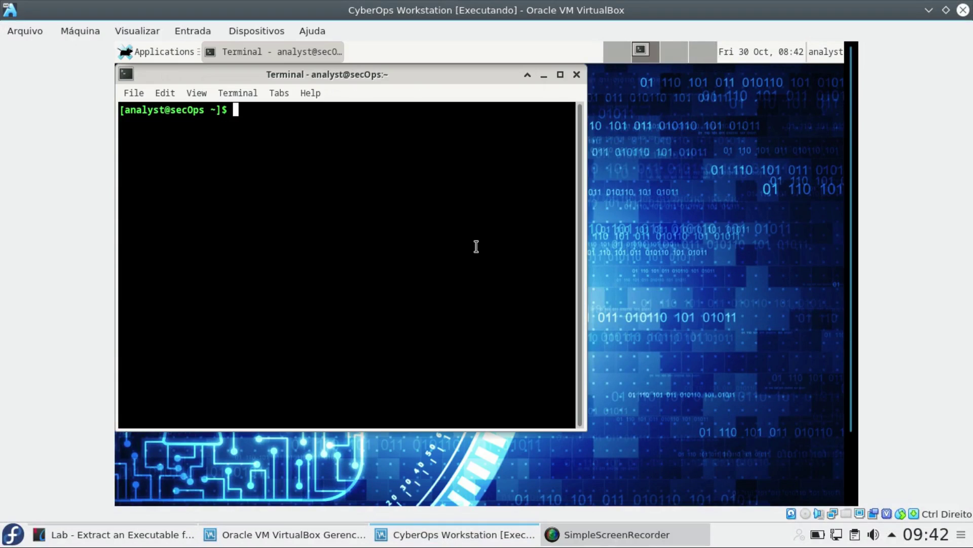
text(cd)
key(BackSpace)
key(BackSpace)
key(BackSpace)
text(ls)
key(Return)
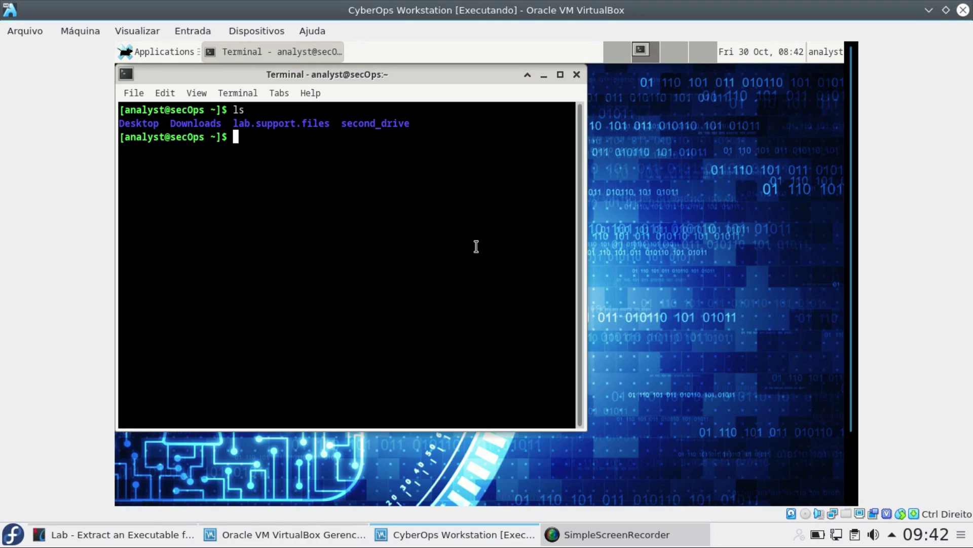
Change to the lab.support.files/pcaps directory, list its files with ls -l and highlight nimda.download.pcap
text(cd lab)
key(Tab)
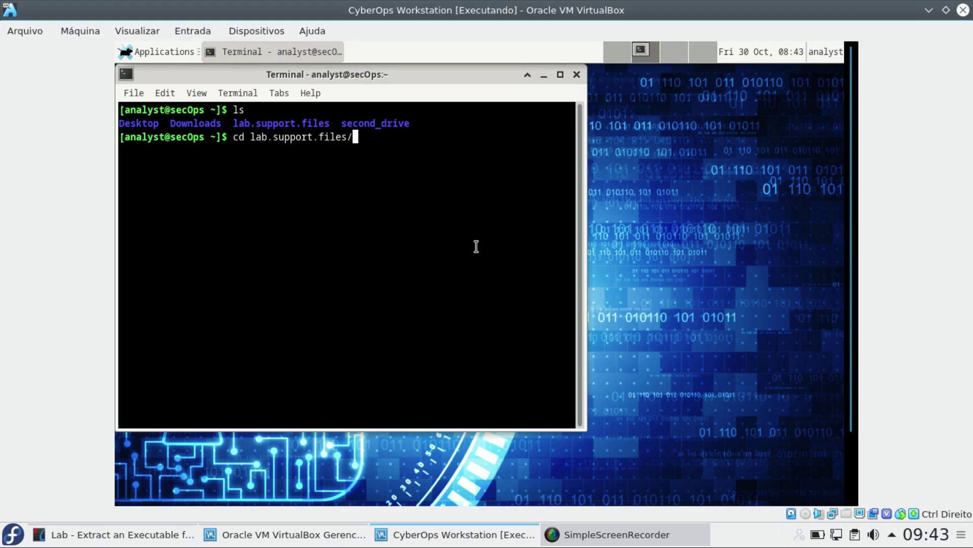
text(pc)
key(Tab)
key(Return)
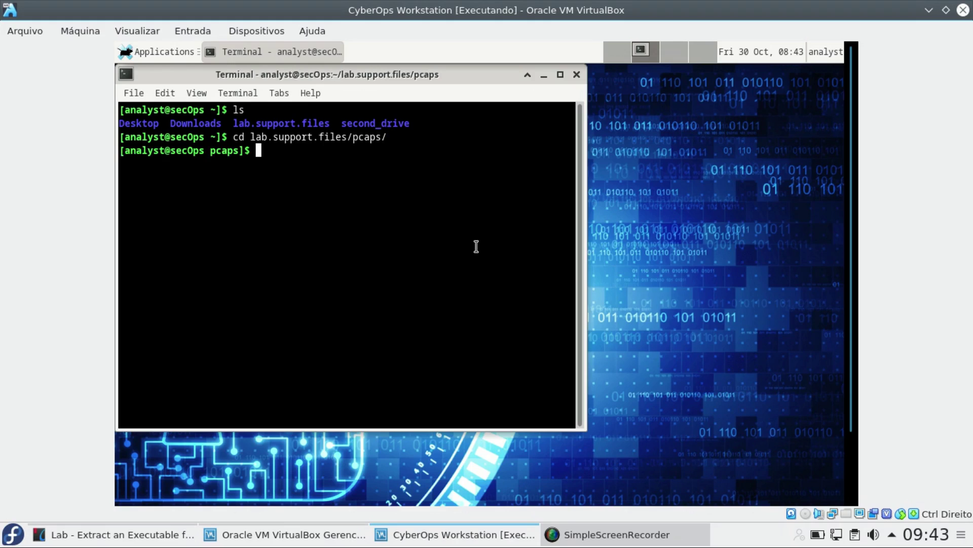
text(ls -l)
key(Return)
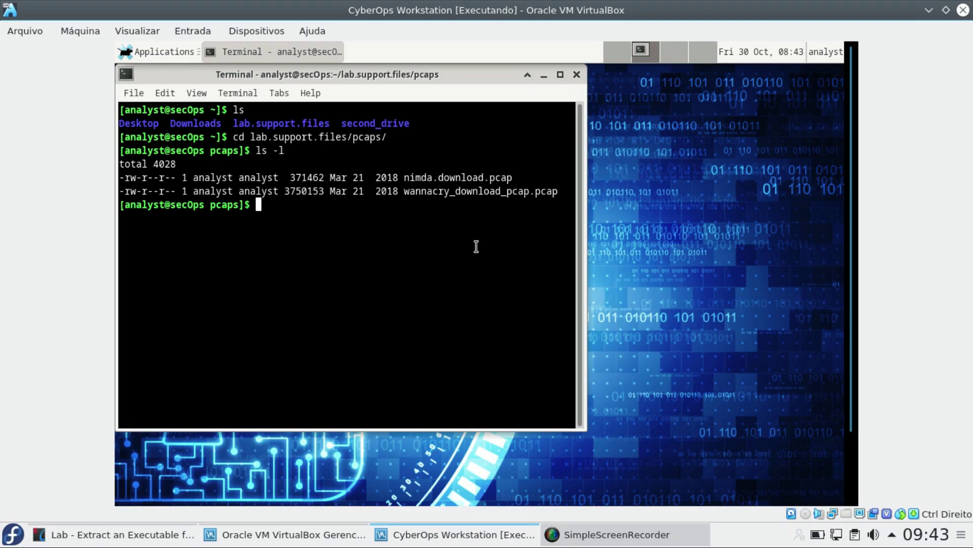
drag(404, 177, 534, 177)
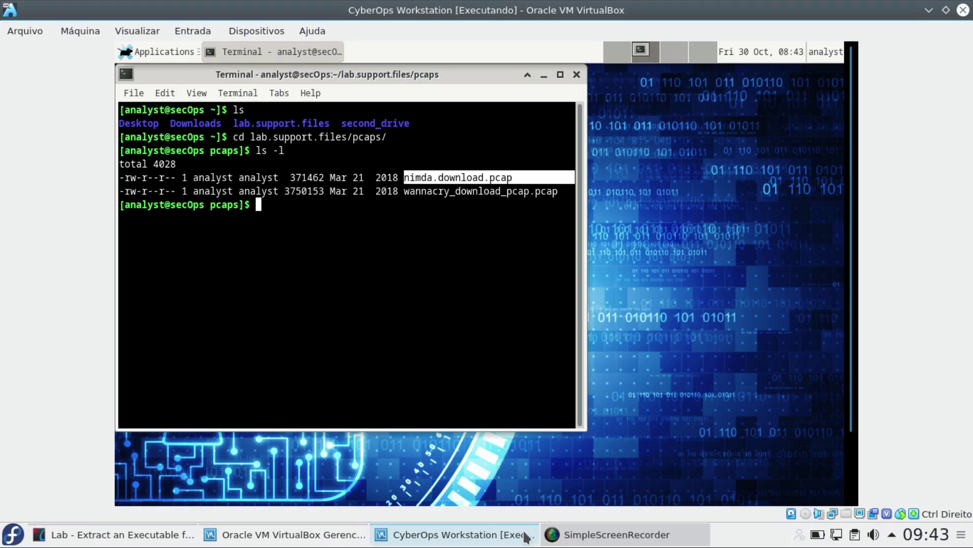
Following step b of the lab guide in Okular, open nimda.download.pcap in Wireshark from the virtual machine's terminal
click(169, 534)
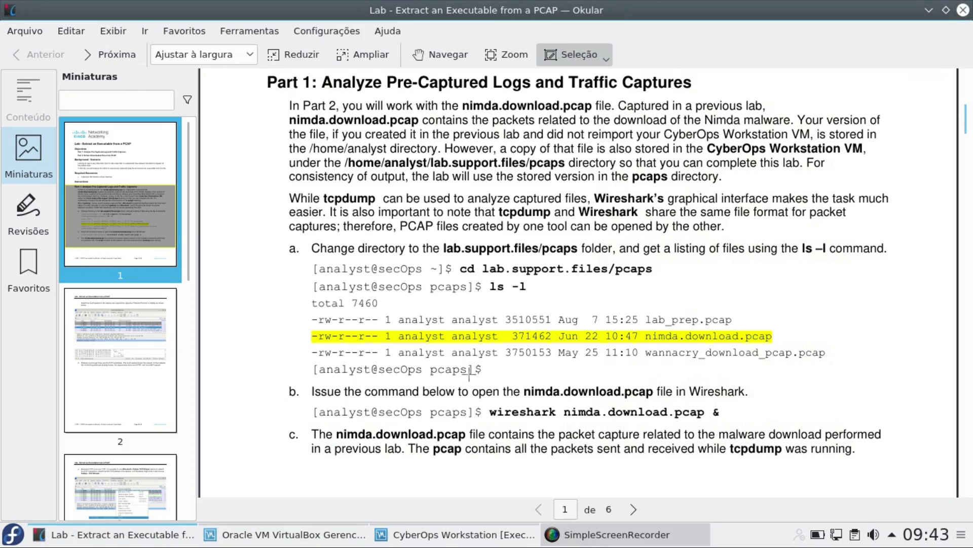
scroll(468, 398, down, 2)
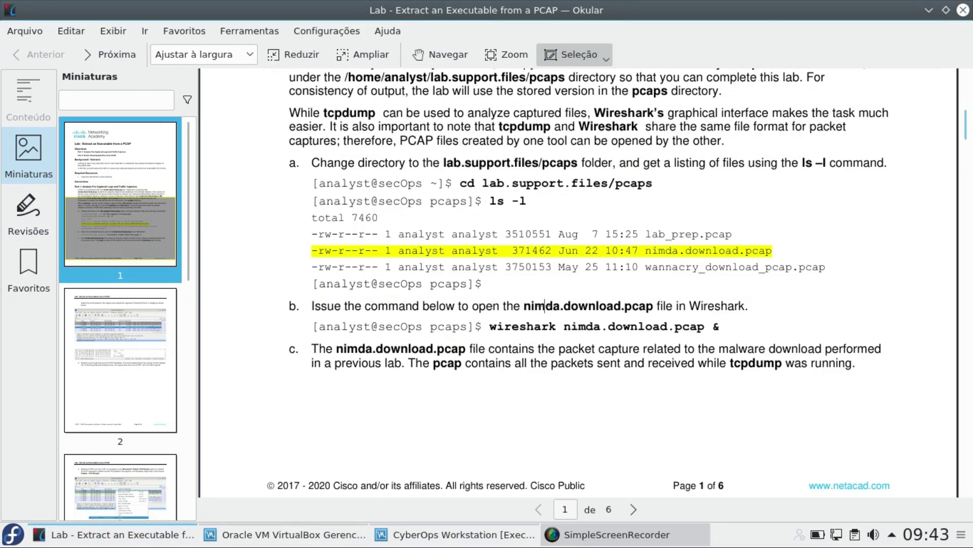
drag(523, 291, 759, 326)
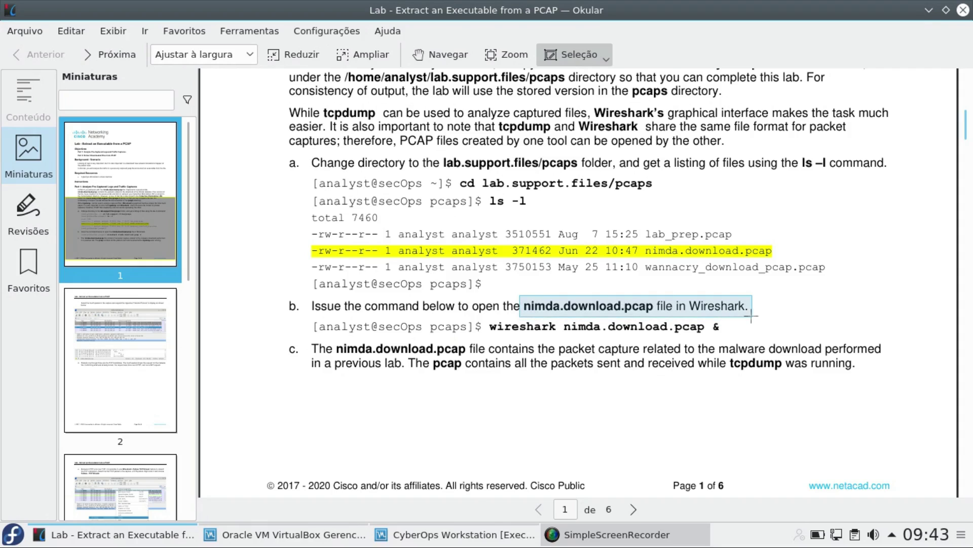
click(684, 312)
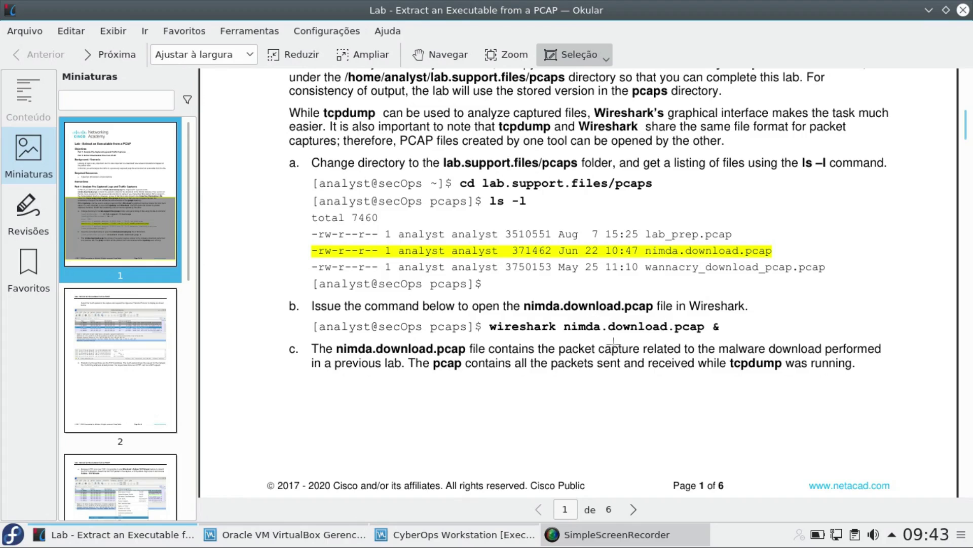
scroll(613, 342, down, 3)
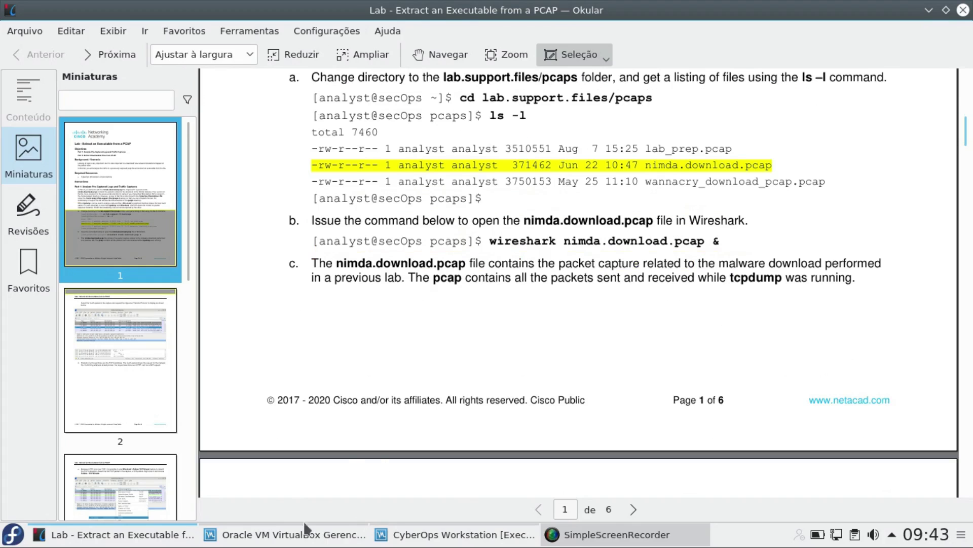
mouse_move(171, 537)
click(505, 537)
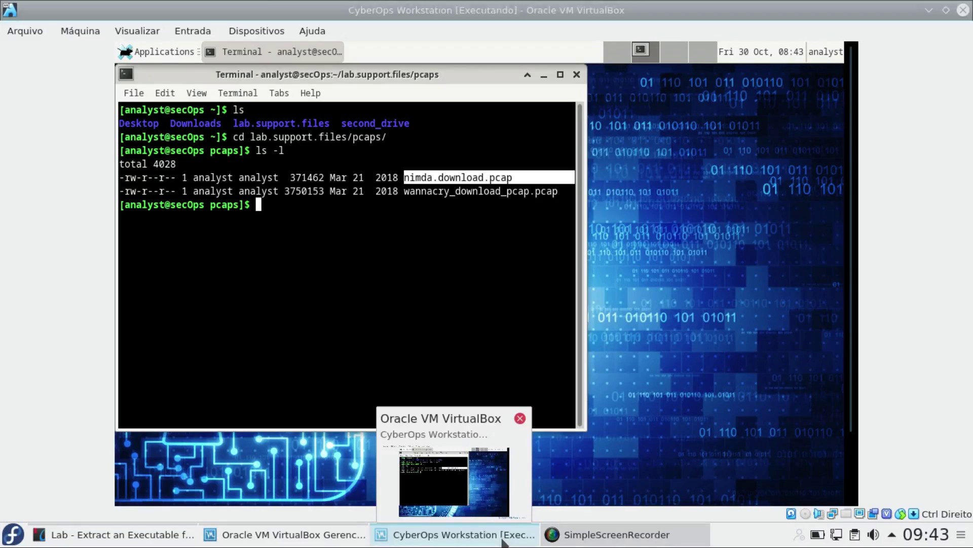
text(wir)
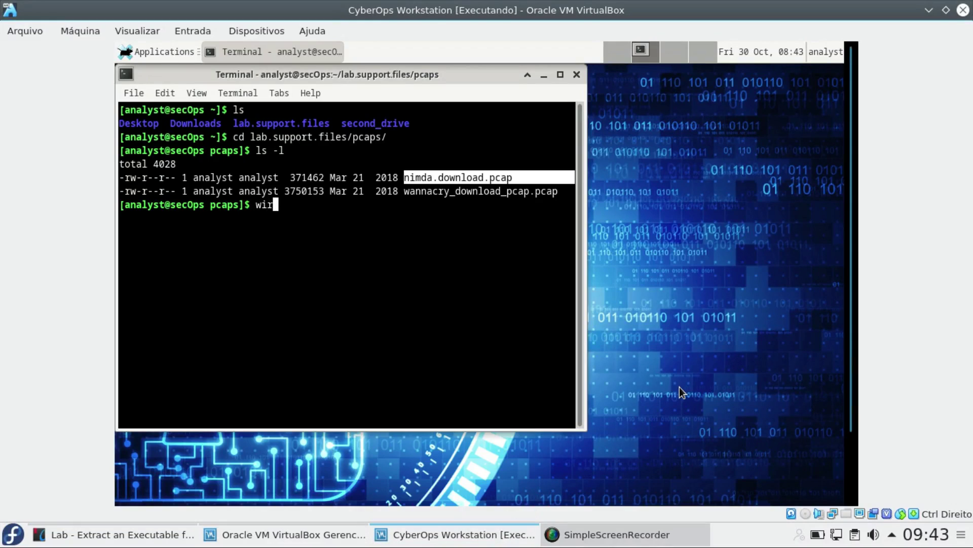
text(eshark nim)
key(Tab)
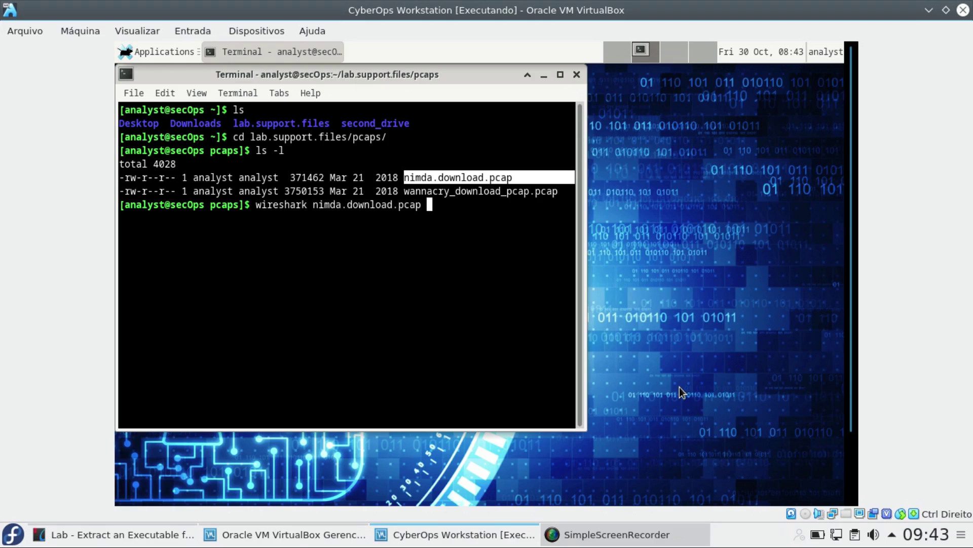
key(Return)
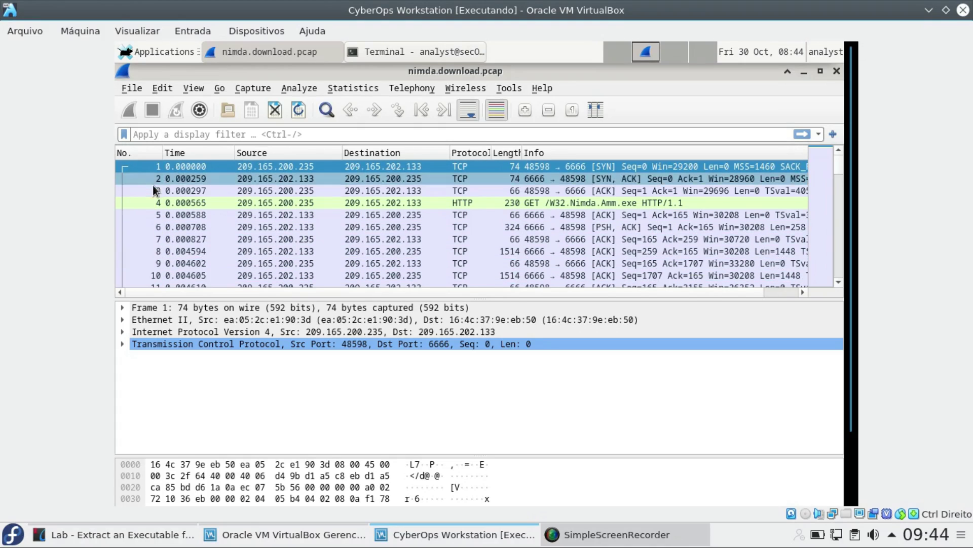
Examine the first packet in the capture, matching individual bytes of its raw data to the IP and TCP header fields
click(209, 169)
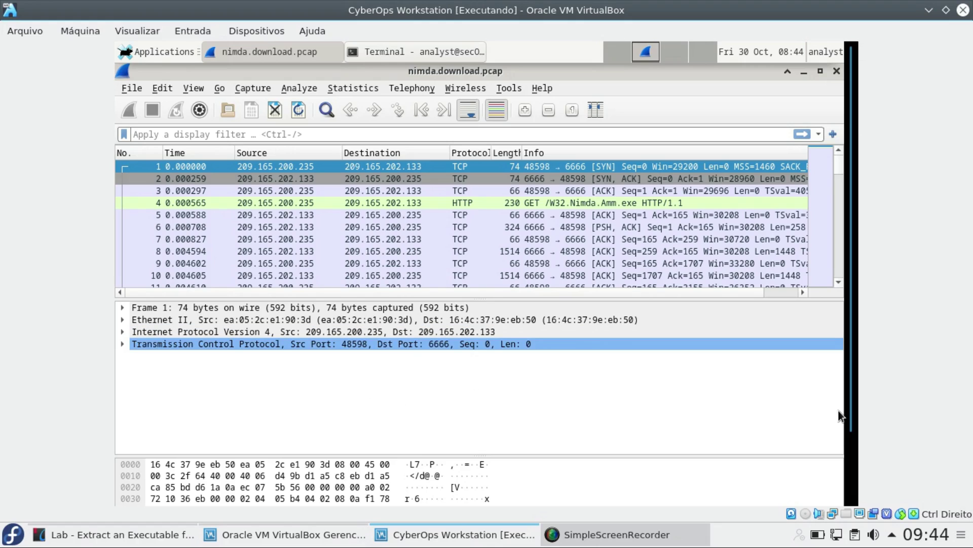
scroll(852, 409, down, 3)
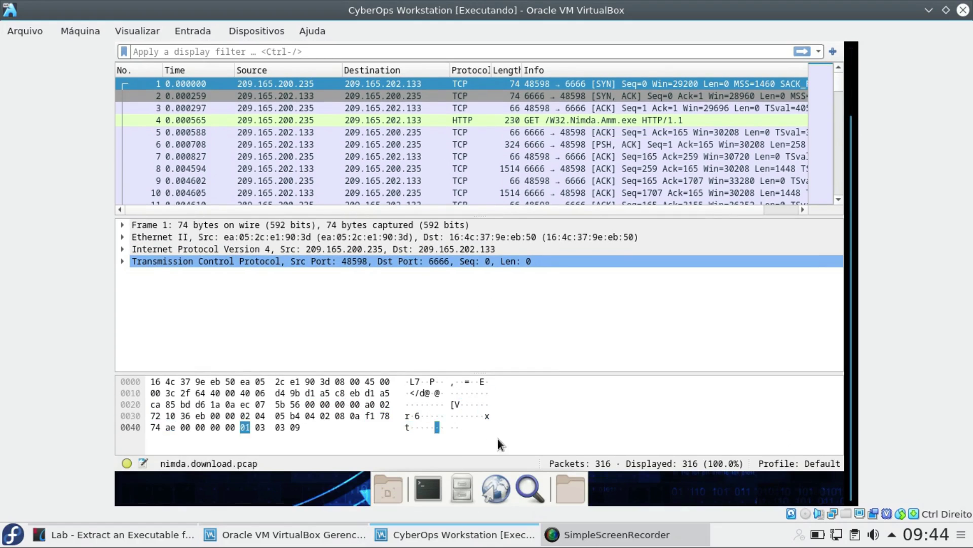
click(440, 396)
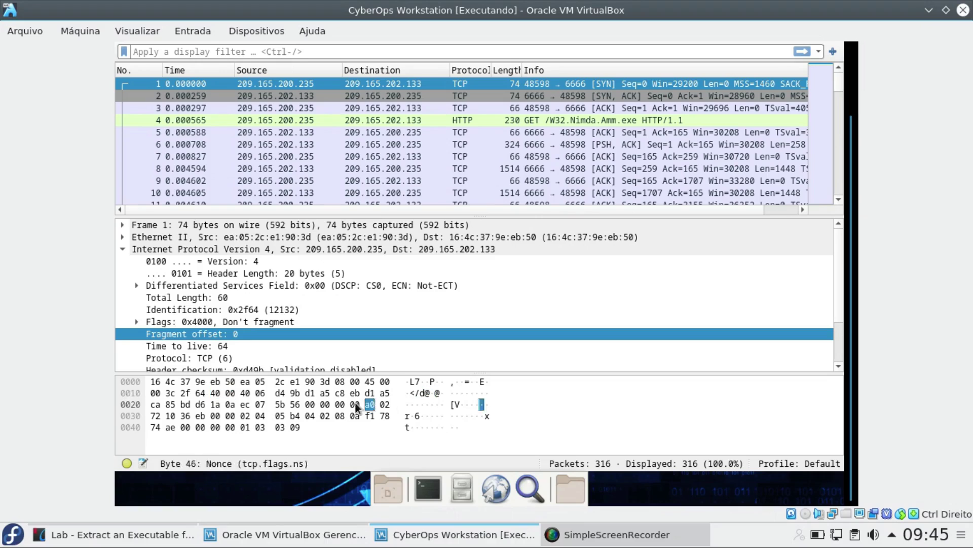
click(442, 387)
click(432, 404)
click(430, 393)
click(427, 415)
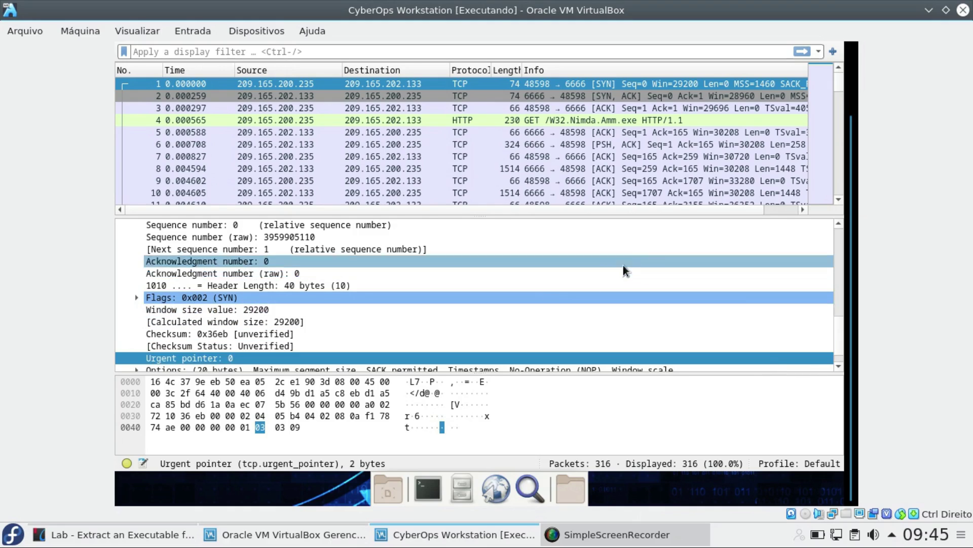
scroll(857, 304, up, 3)
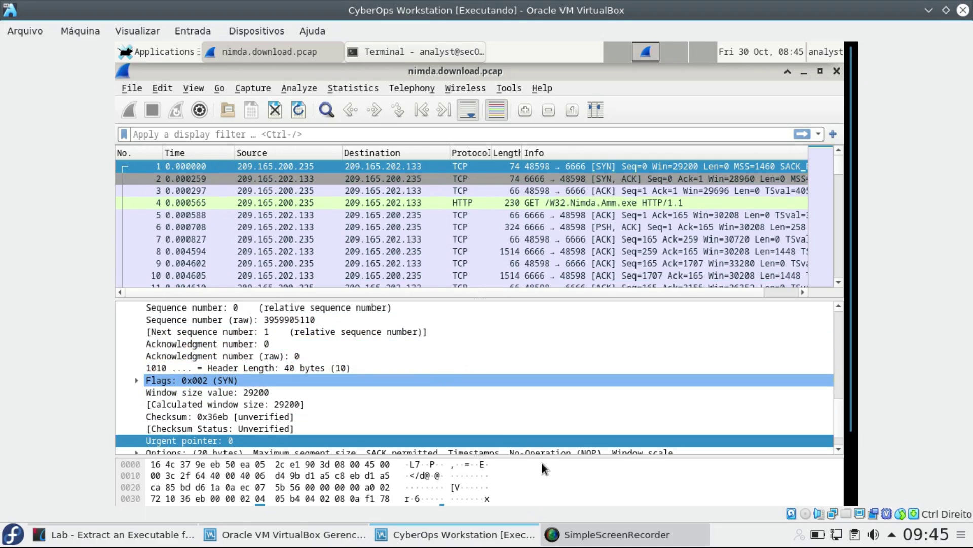
click(439, 479)
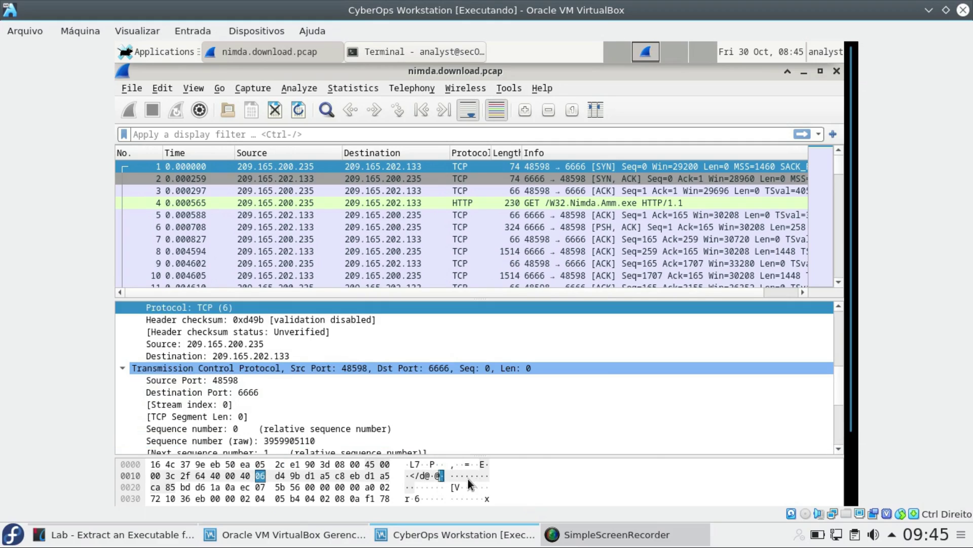
click(467, 478)
click(434, 487)
click(427, 474)
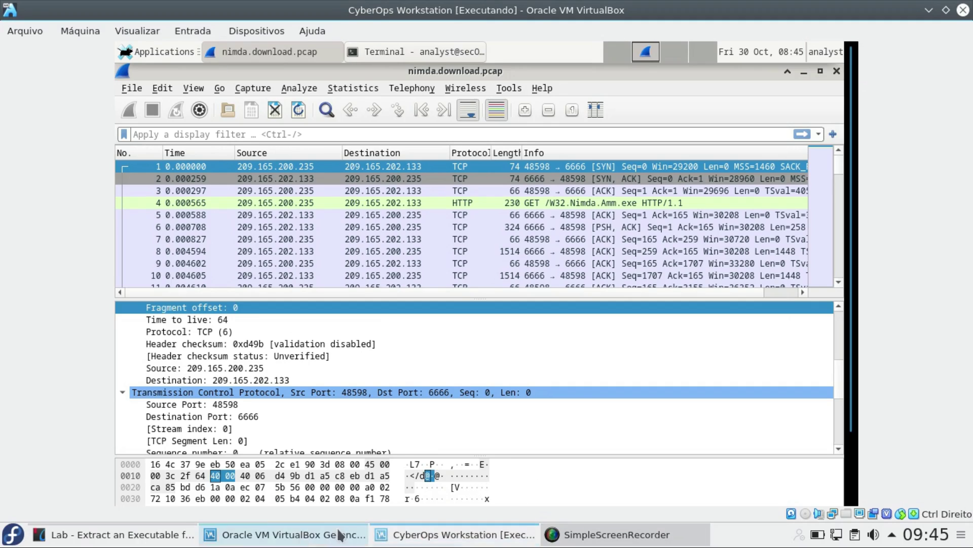
Switch to the lab guide in Okular and read the page 2 instruction on selecting the fourth packet and expanding Hypertext Transfer Protocol
click(152, 535)
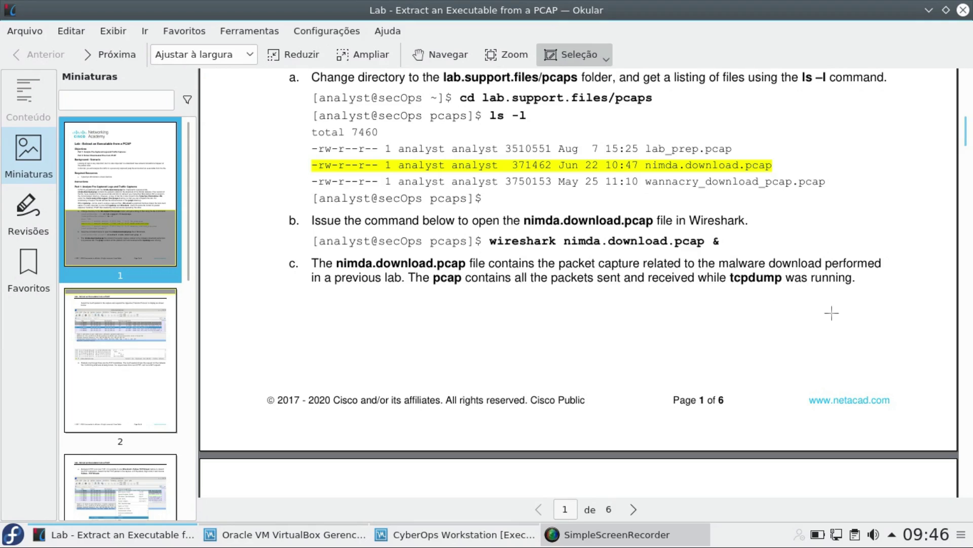
scroll(832, 313, down, 6)
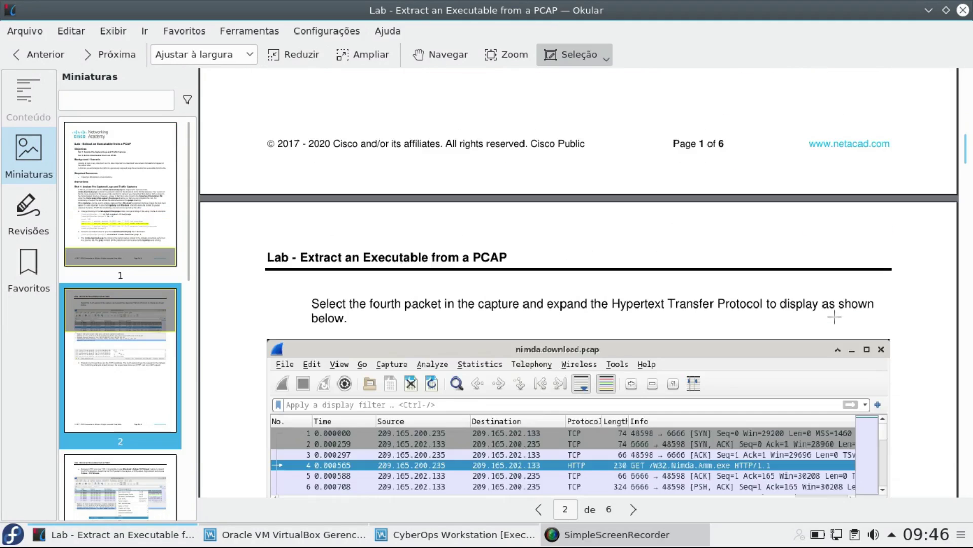
scroll(824, 305, up, 4)
scroll(638, 260, down, 4)
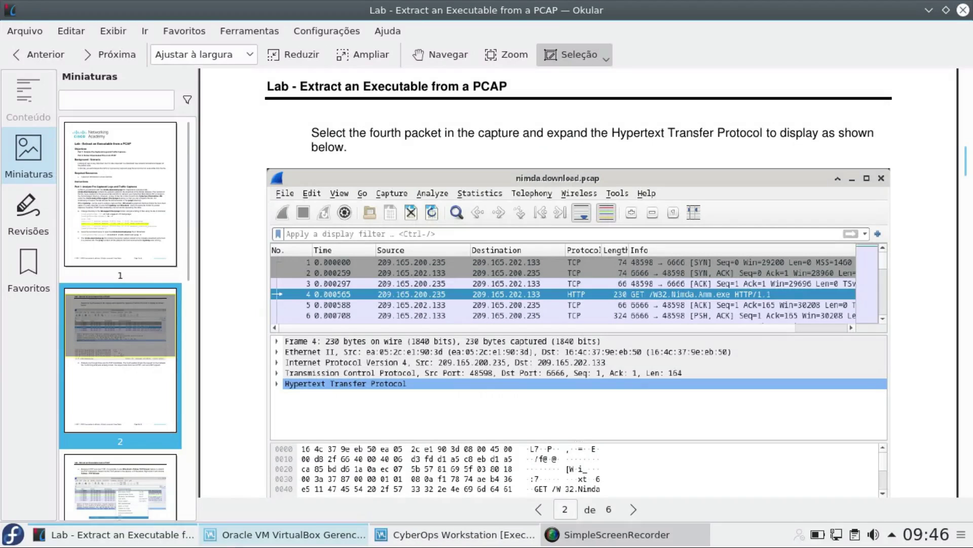
In the CyberOps Workstation VM, select the fourth packet and collapse its Ethernet II, Internet Protocol Version 4 and Transmission Control Protocol details
click(451, 535)
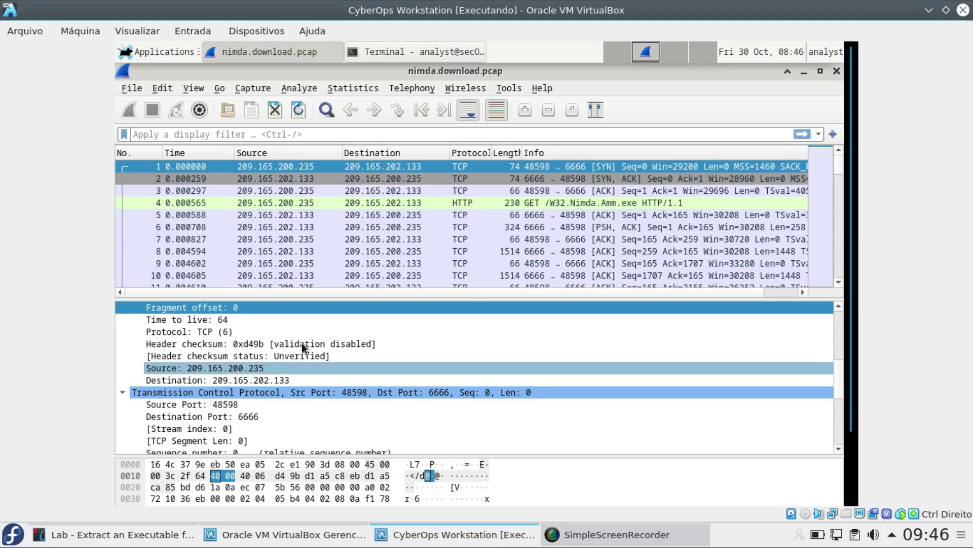
click(177, 203)
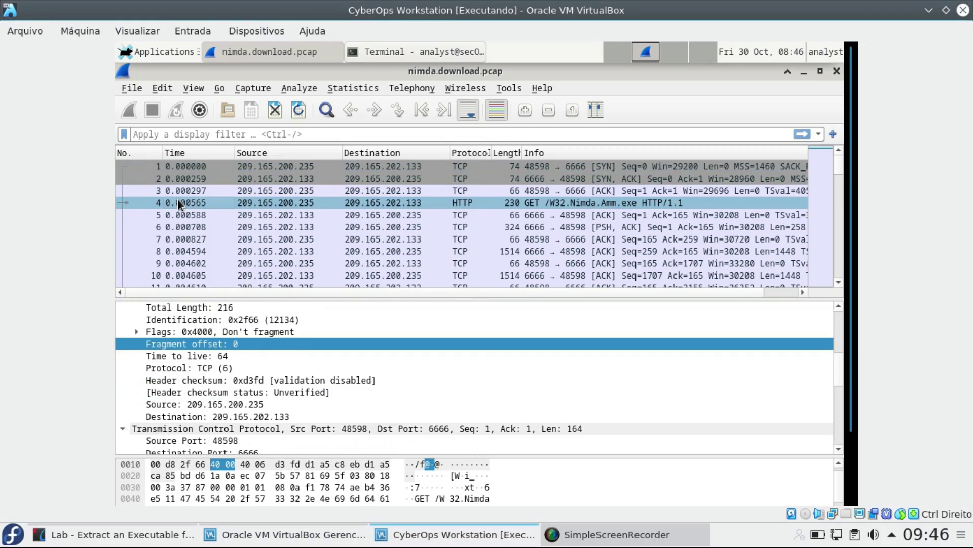
click(177, 203)
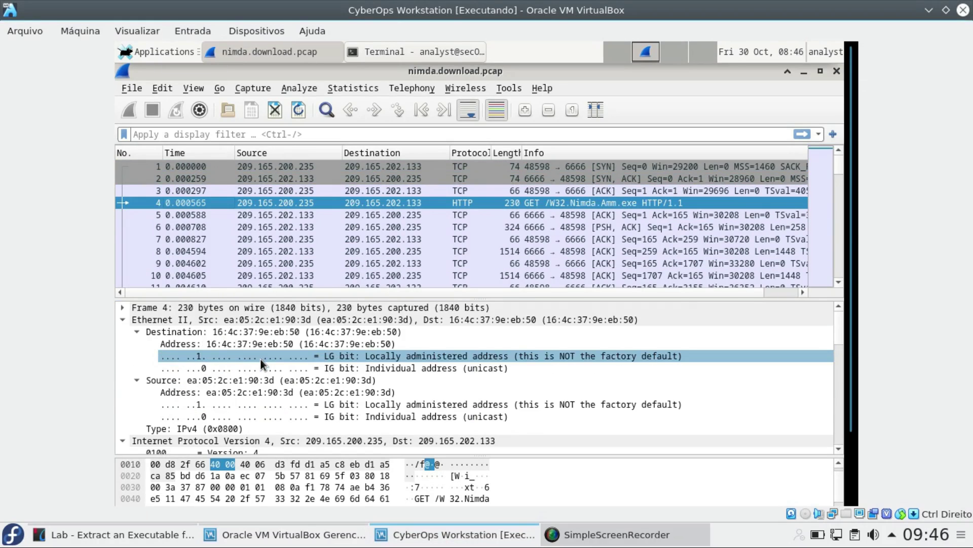
click(248, 343)
click(129, 320)
click(122, 319)
click(121, 330)
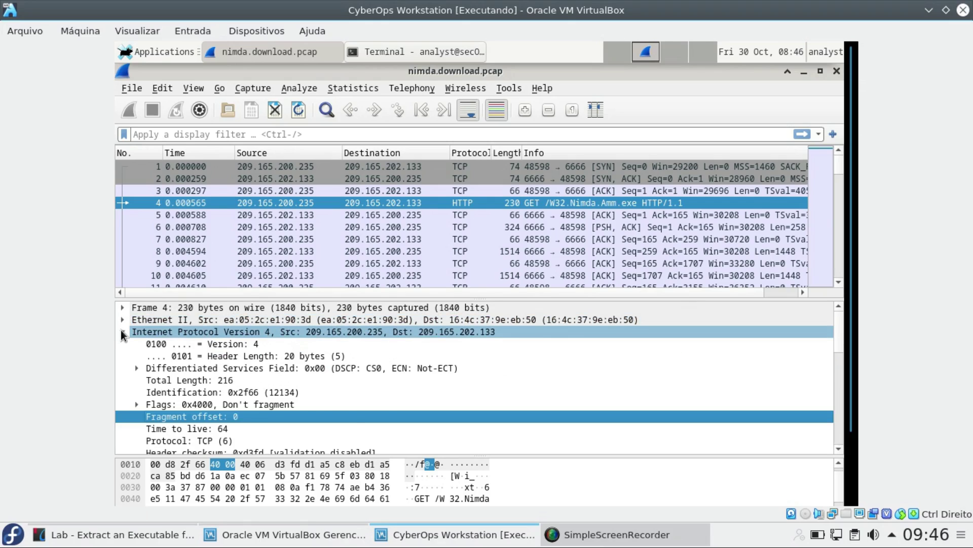
click(120, 330)
click(123, 344)
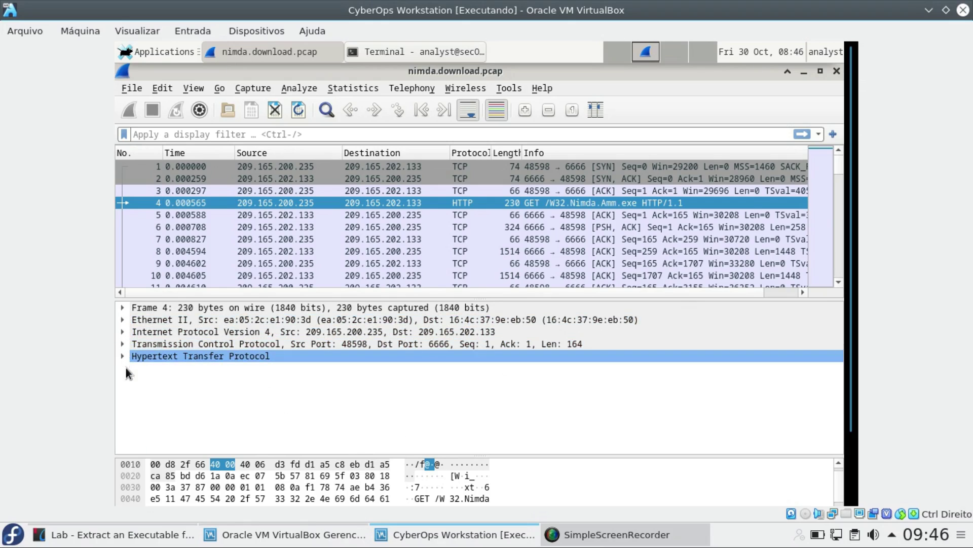
Expand the fourth packet's Hypertext Transfer Protocol section and examine its GET request fields, including the full request URI
click(124, 356)
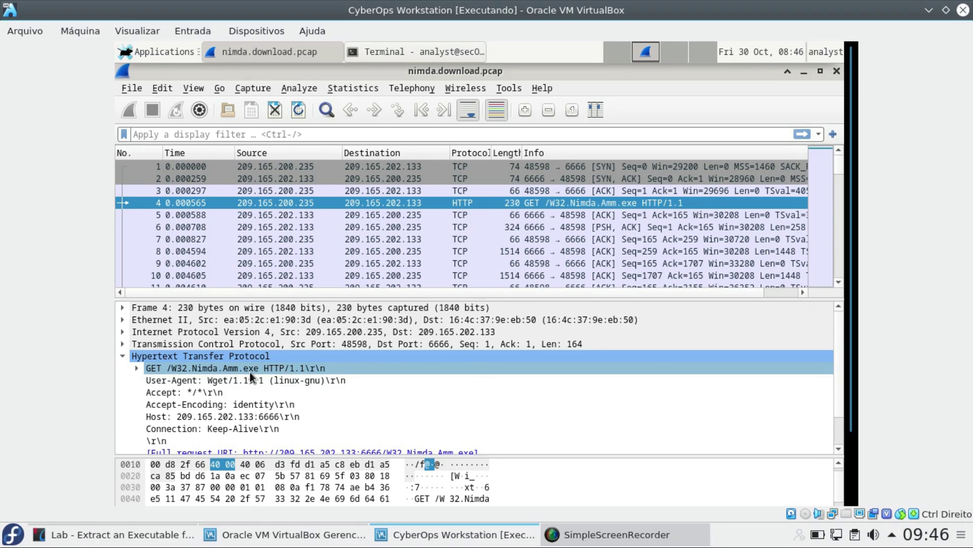
scroll(306, 401, down, 1)
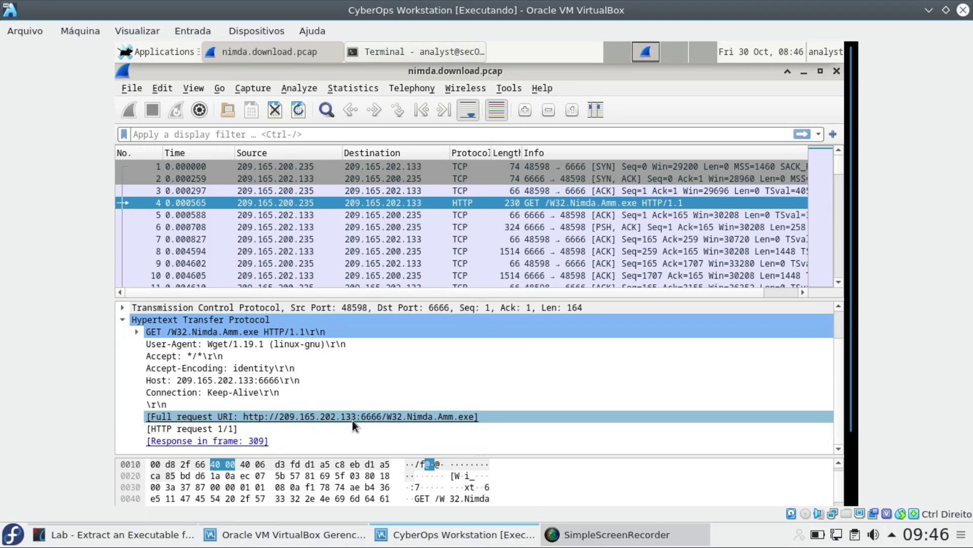
scroll(428, 410, up, 1)
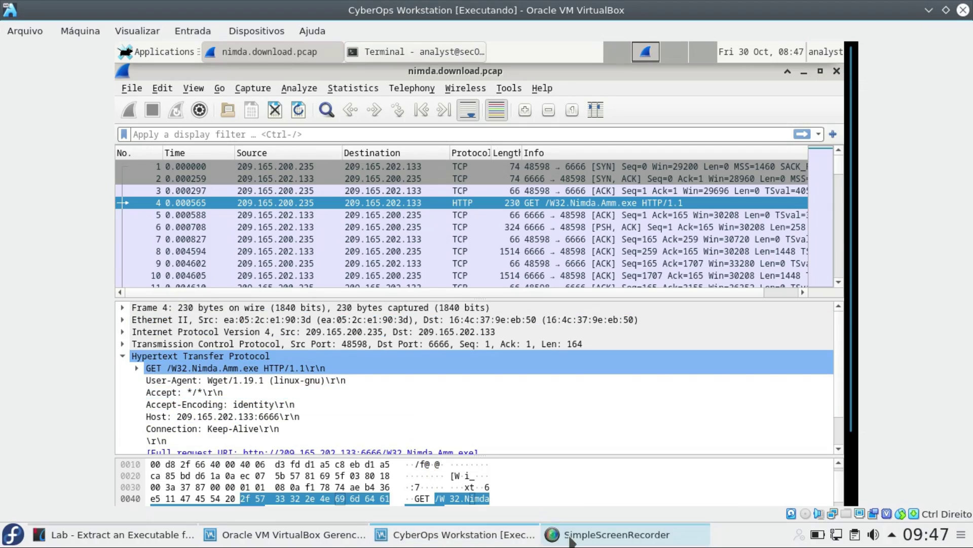
Switch to the lab guide in Okular and read step d about the TCP handshake and the malware request
click(167, 539)
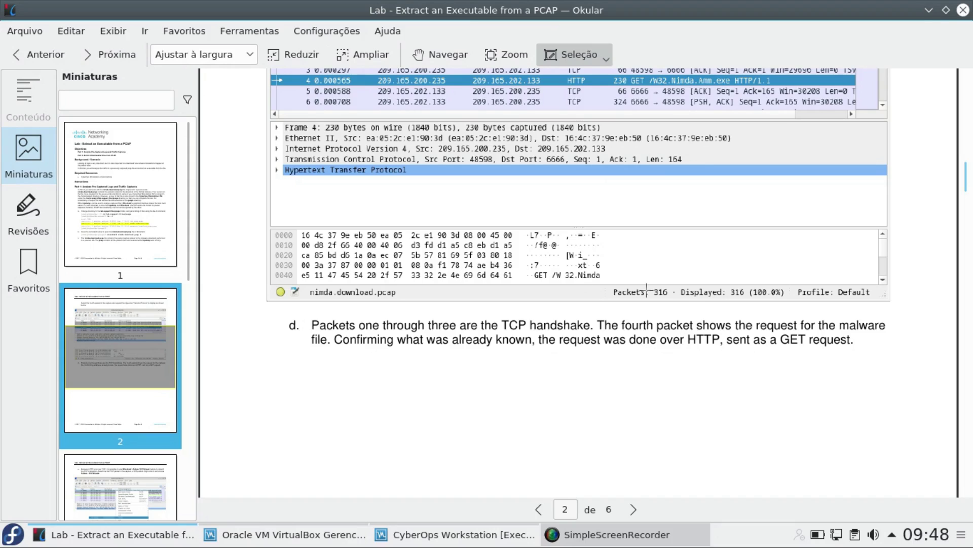
scroll(676, 315, up, 1)
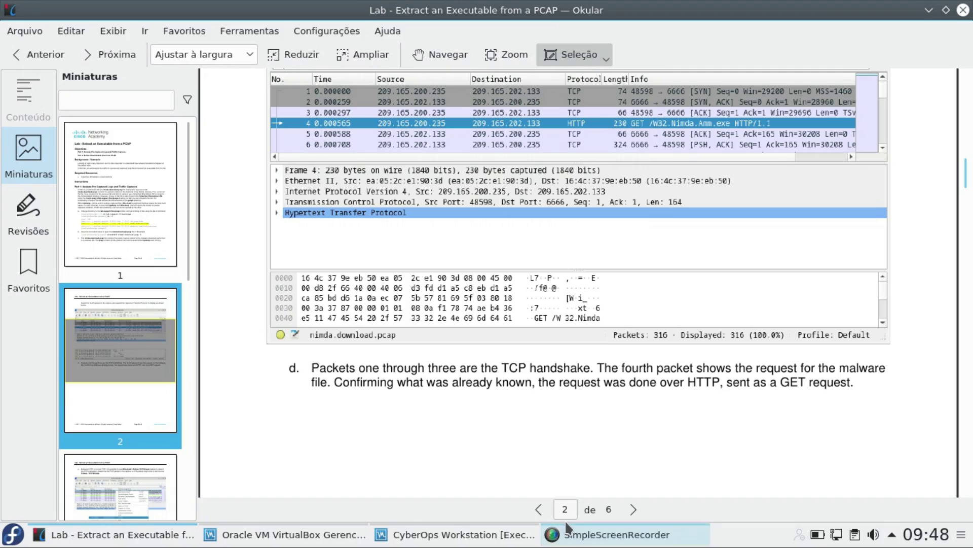
mouse_move(225, 537)
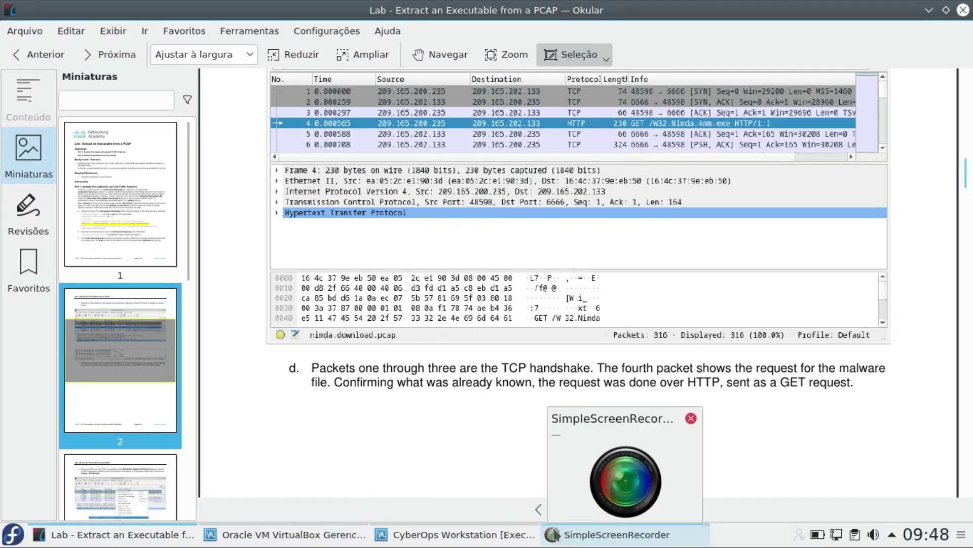
Return to Wireshark in the virtual machine and step through the first three packets that form the TCP handshake
click(429, 535)
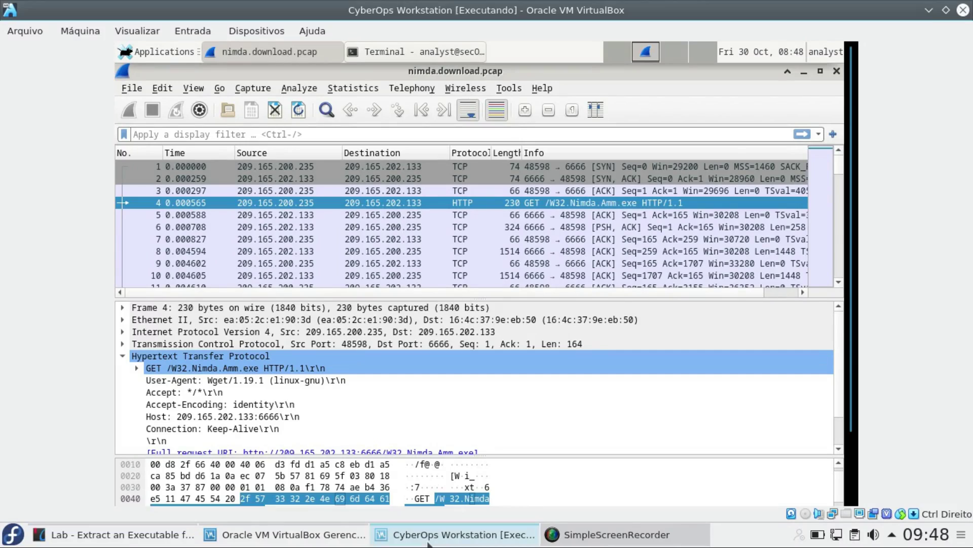
click(199, 163)
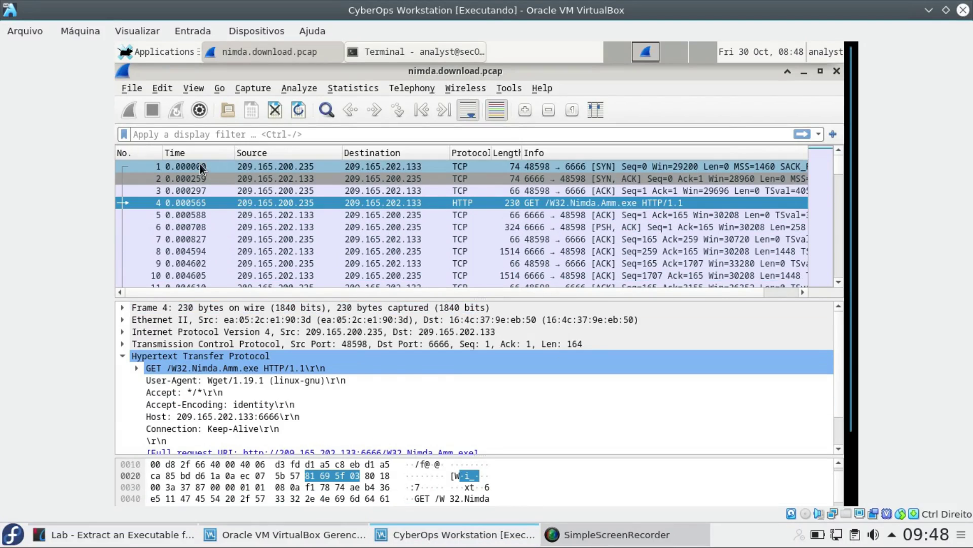
key(Down)
key(Down)
click(212, 167)
key(Down)
key(Down)
click(212, 167)
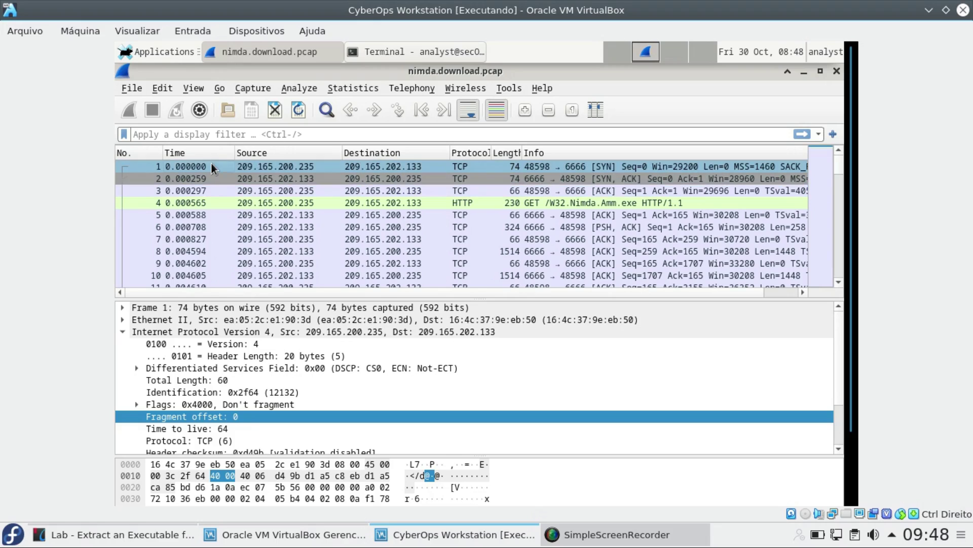
key(Down)
key(Down)
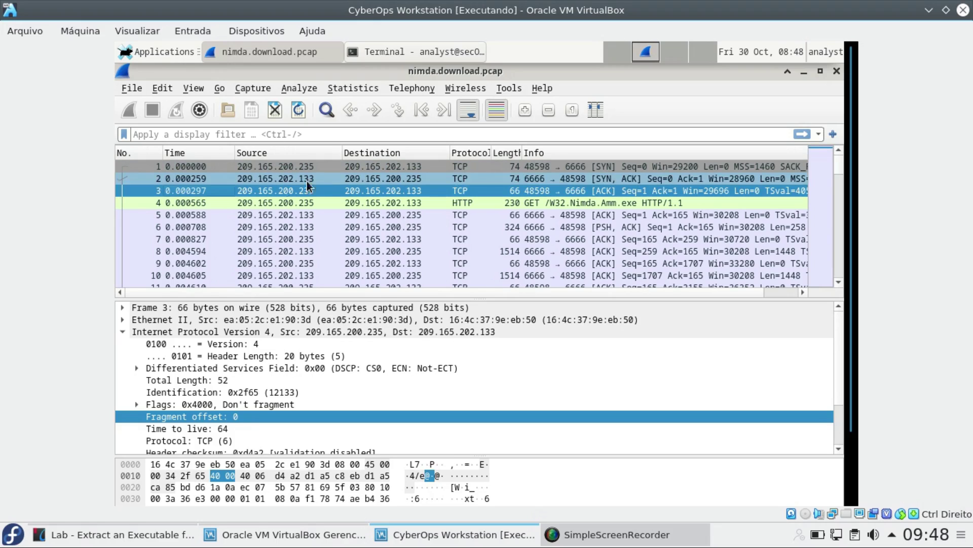
Examine the source, destination and flags of packets 1, 2 and 3 one by one, and the GET request in packet 4
click(249, 168)
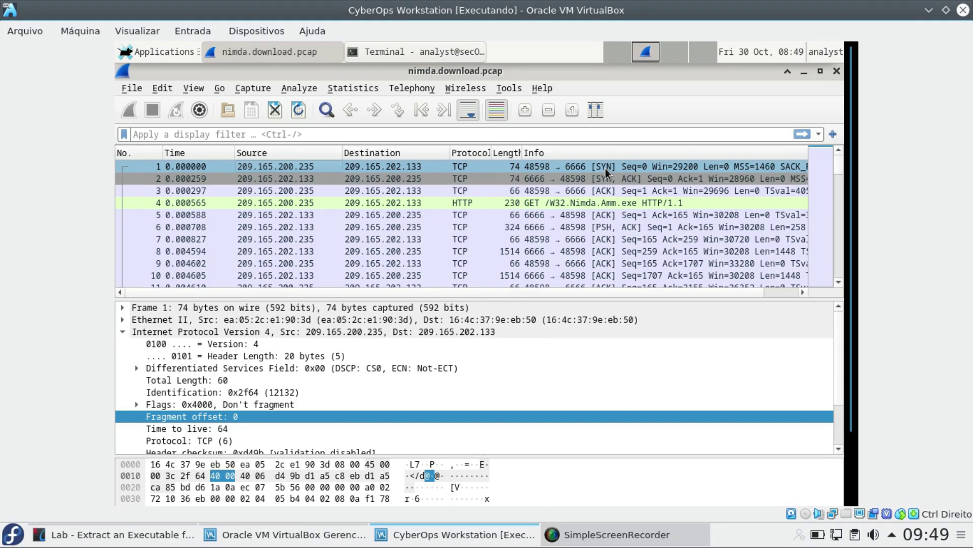
click(304, 180)
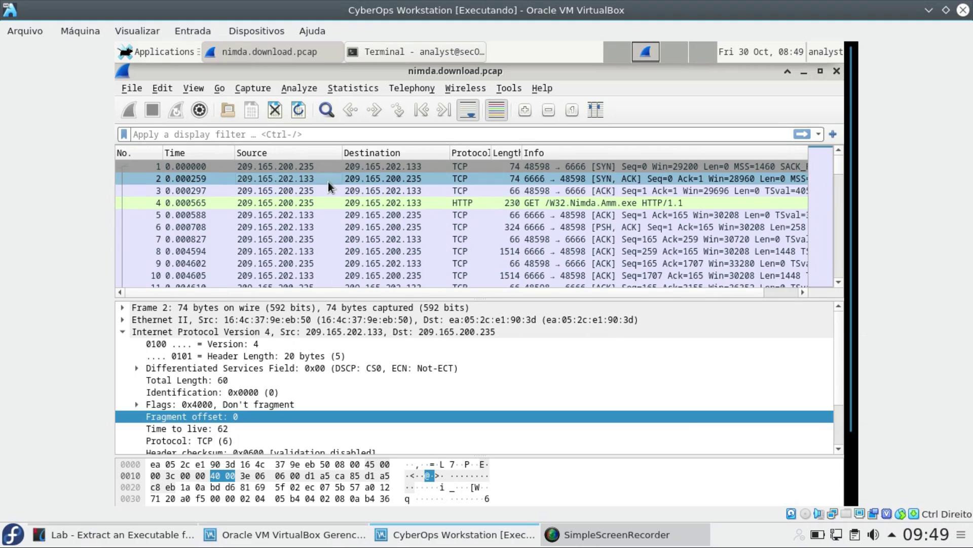
click(310, 194)
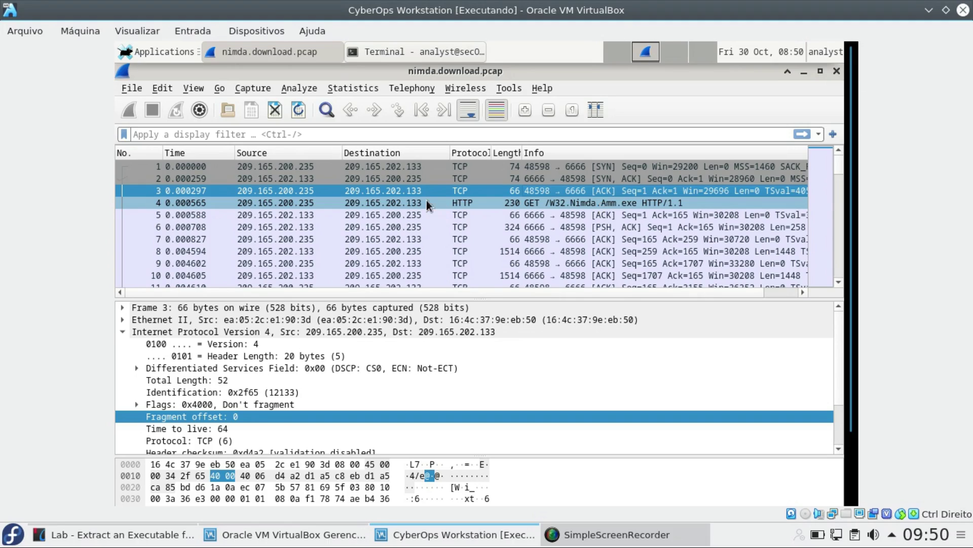
click(446, 199)
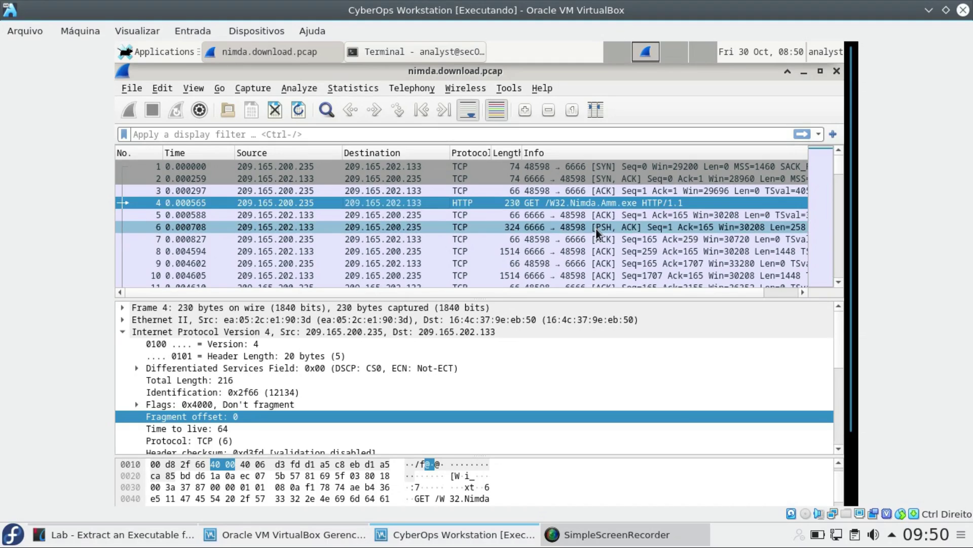
Look through the packets after the GET request up to the end of the capture, and return to the first packets
scroll(596, 230, down, 5)
scroll(647, 239, down, 20)
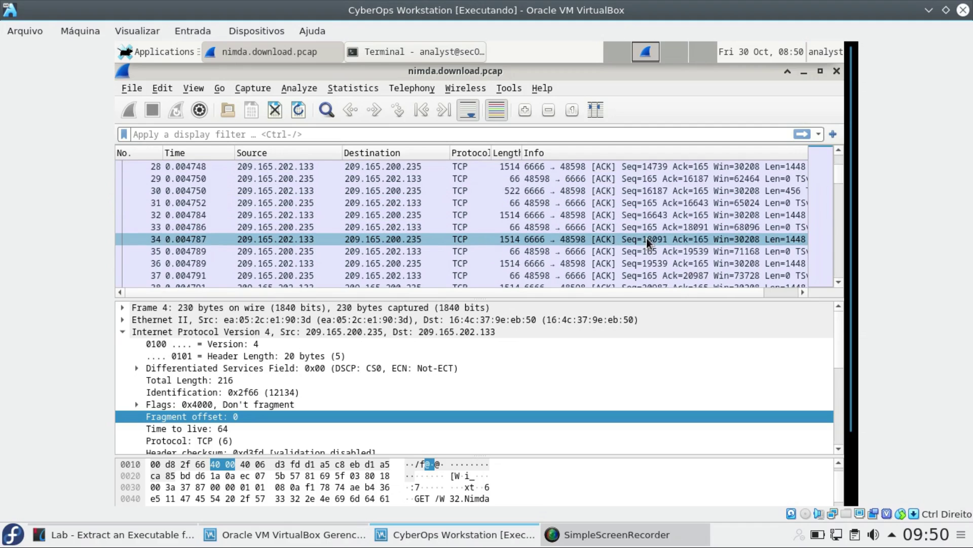
scroll(646, 238, down, 20)
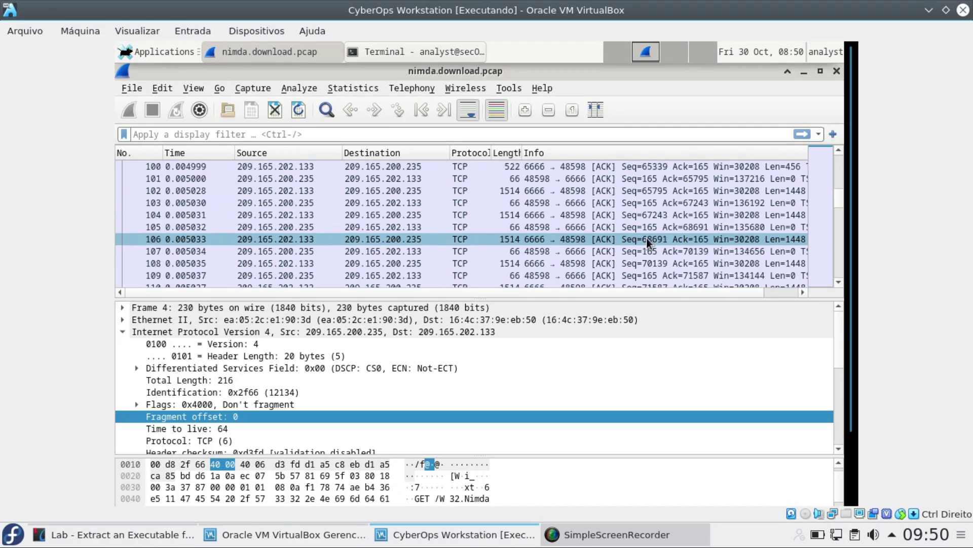
scroll(647, 239, down, 20)
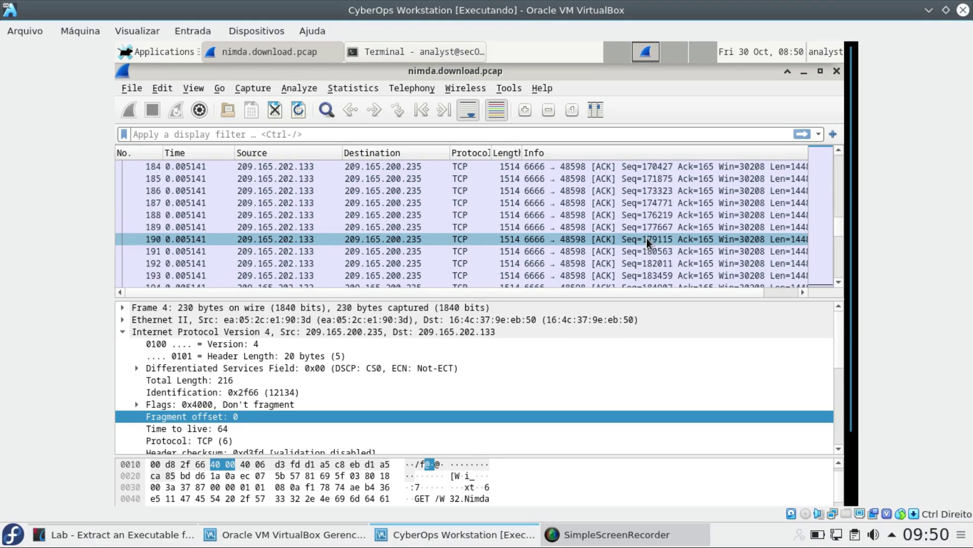
scroll(647, 239, down, 15)
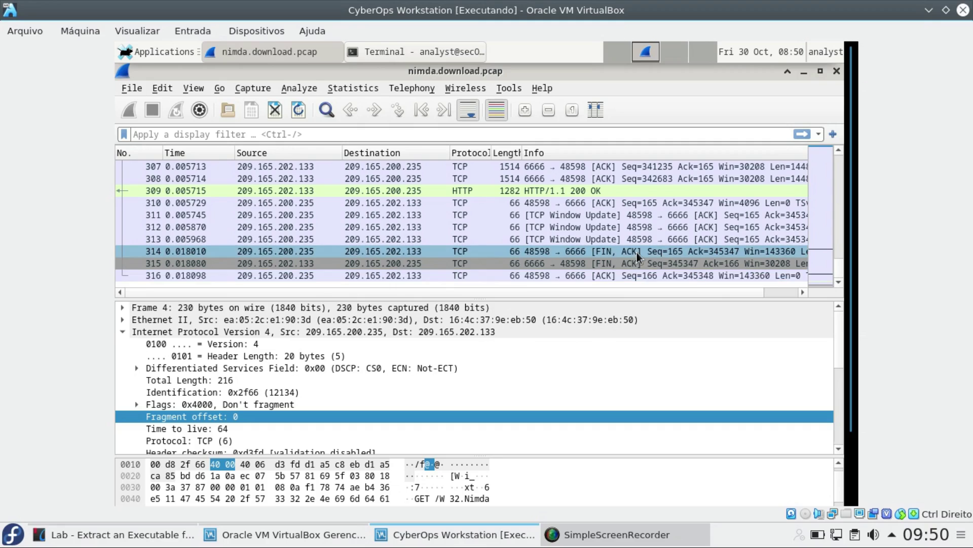
scroll(636, 252, up, 20)
scroll(636, 252, up, 20)
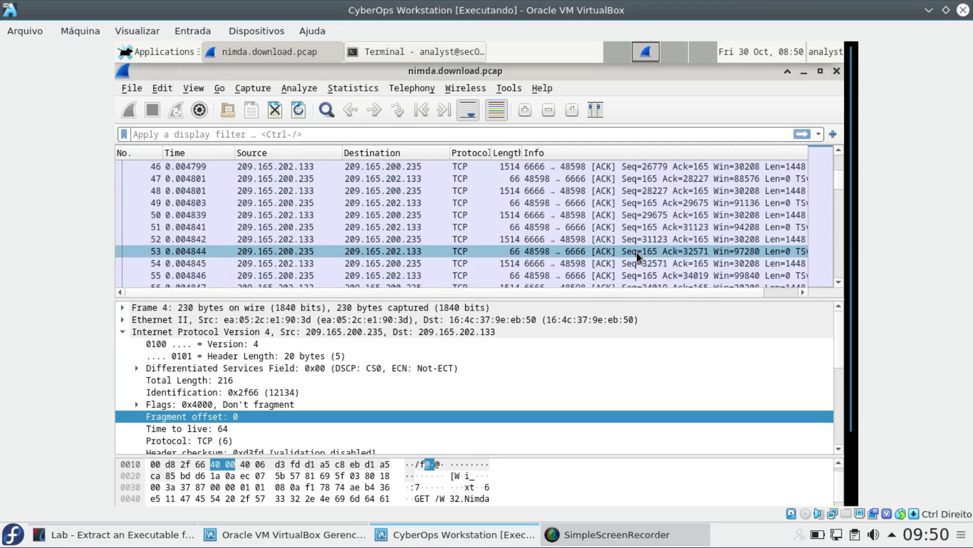
scroll(637, 252, up, 15)
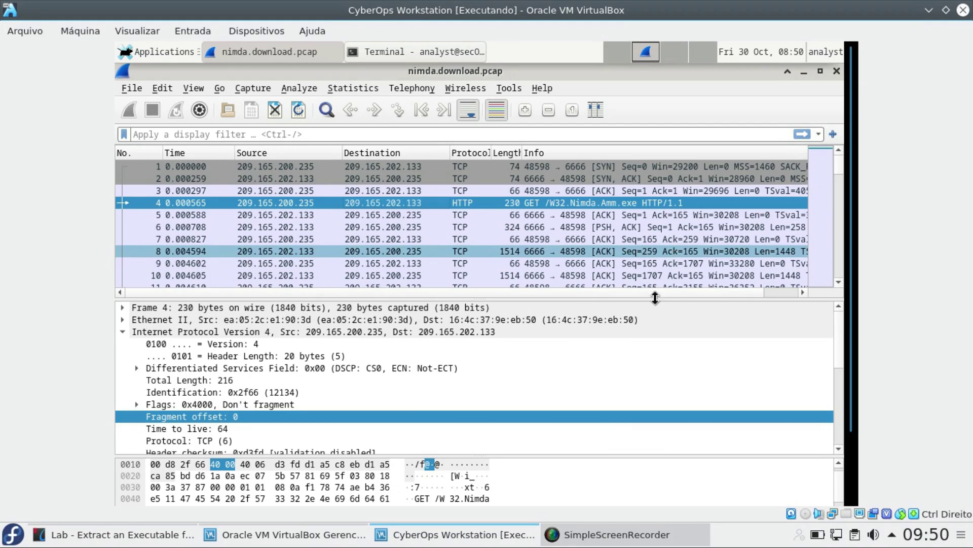
Switch to the lab guide in Okular and read step e on page 3 about following the TCP stream
click(190, 537)
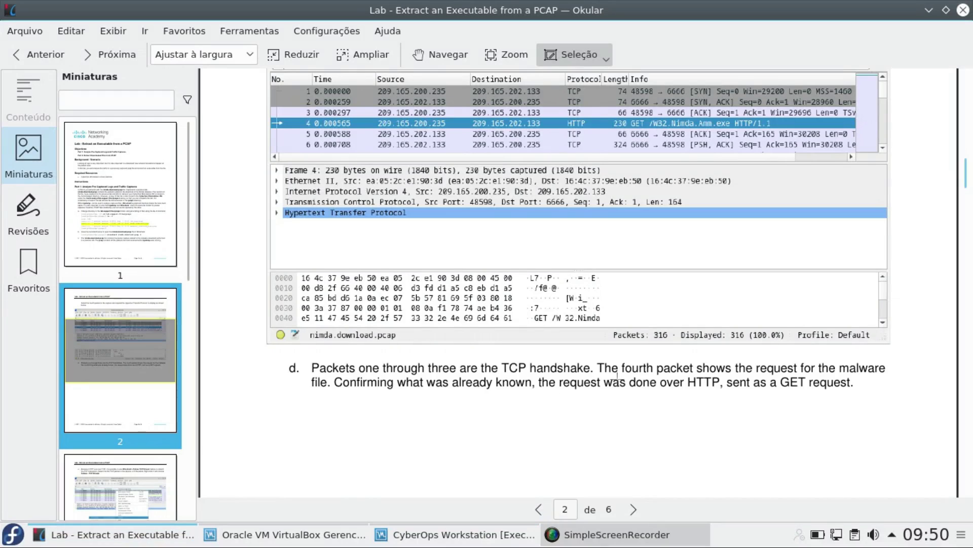
scroll(606, 409, down, 3)
scroll(606, 408, down, 6)
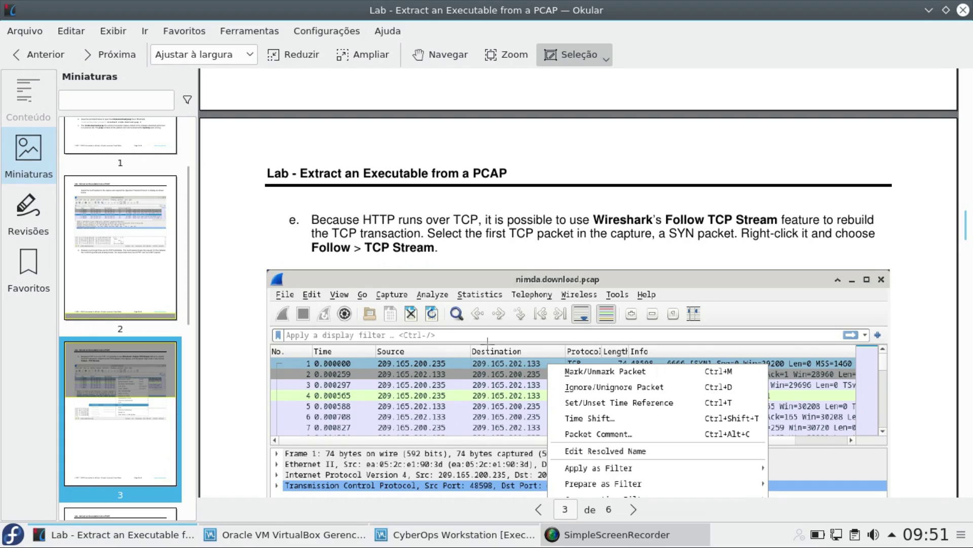
scroll(566, 173, up, 1)
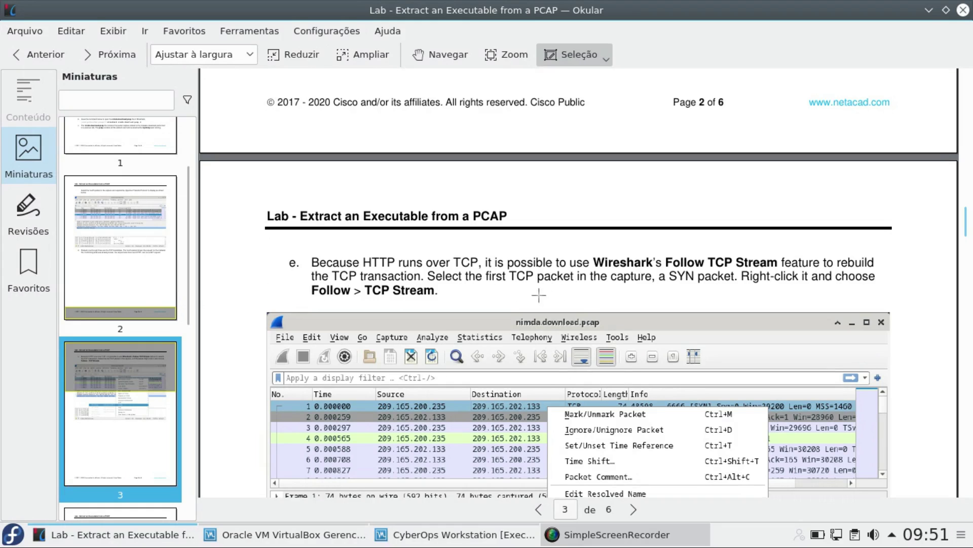
Back in the virtual machine's Wireshark, follow the TCP stream of the first SYN packet and highlight the client's GET request text in it
click(456, 535)
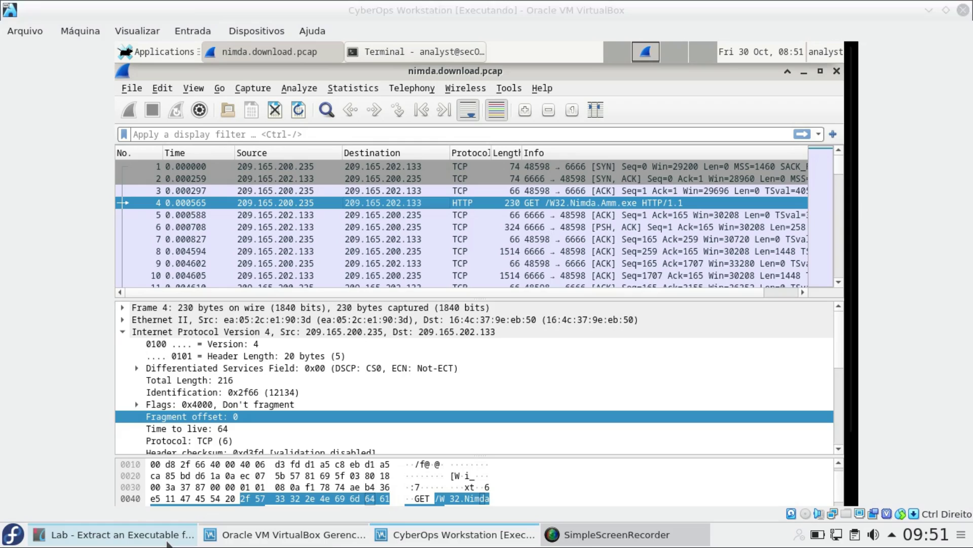
click(439, 532)
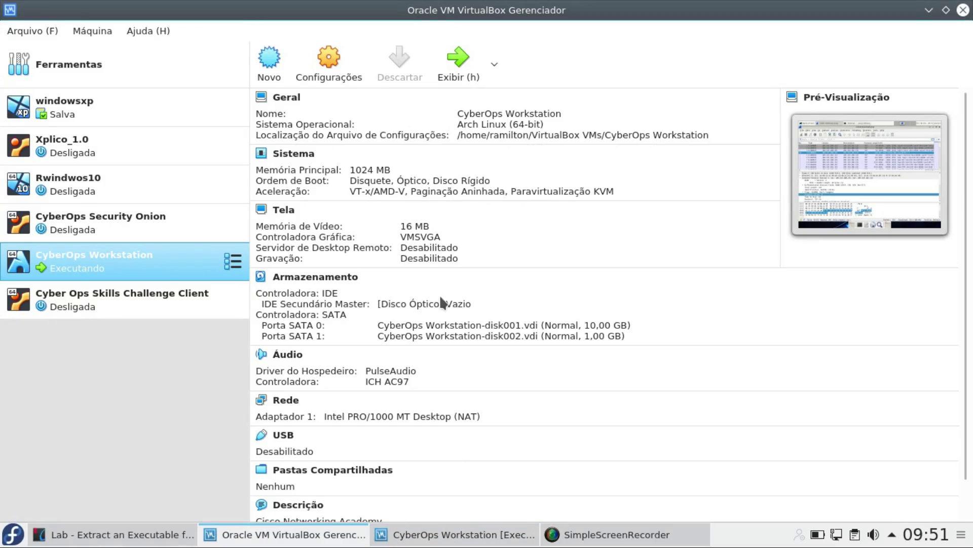
click(446, 533)
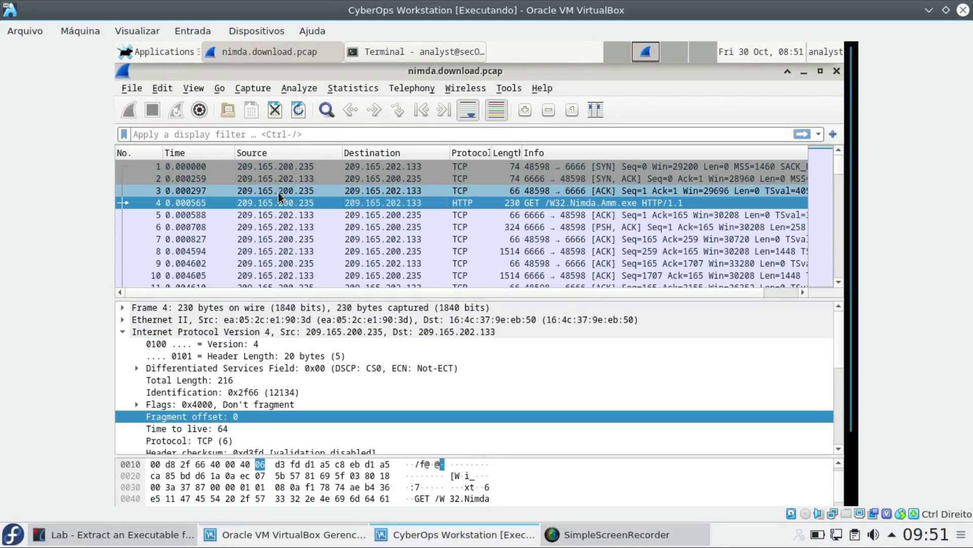
click(210, 166)
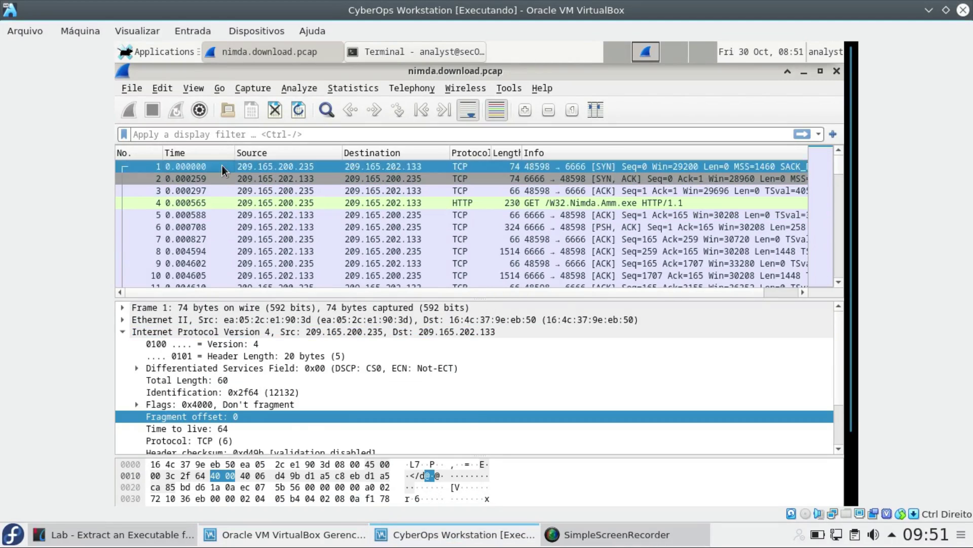
right_click(222, 165)
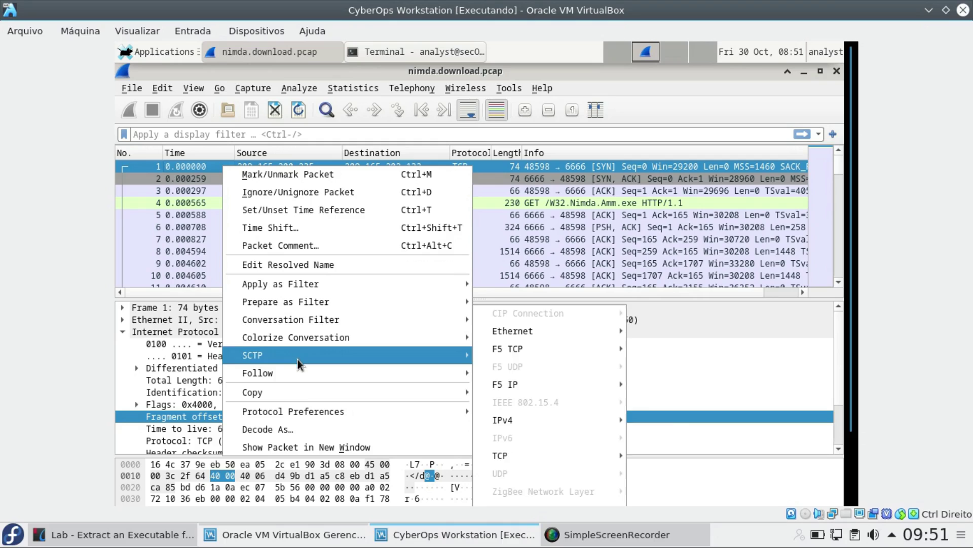
mouse_move(306, 370)
click(490, 375)
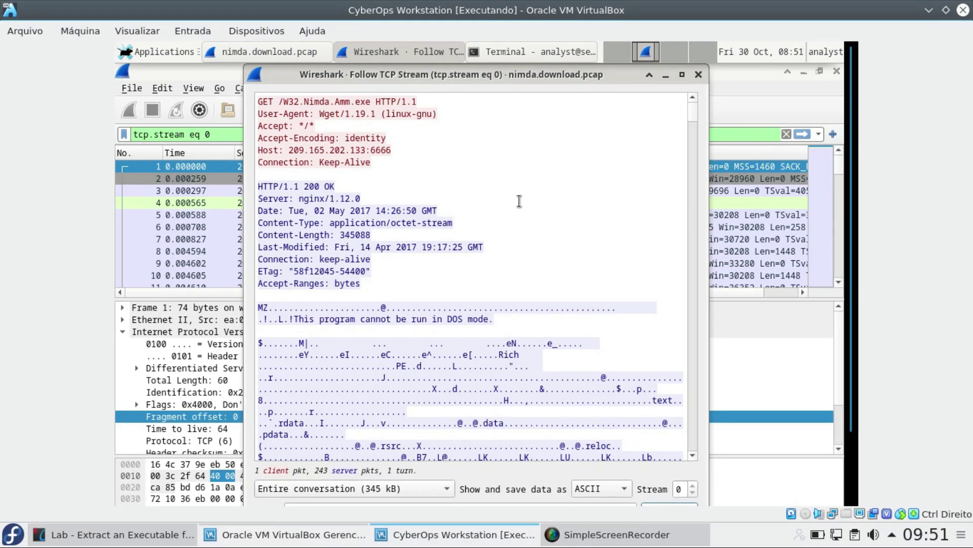
drag(262, 101, 387, 164)
click(387, 166)
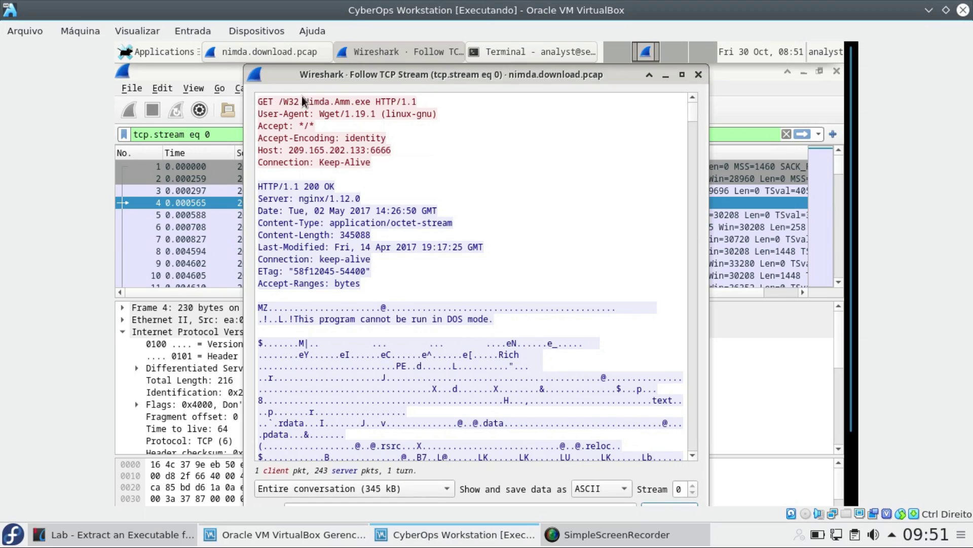
Highlight the exe extension in the GET request and the server's HTTP response header in the followed TCP stream
double_click(363, 101)
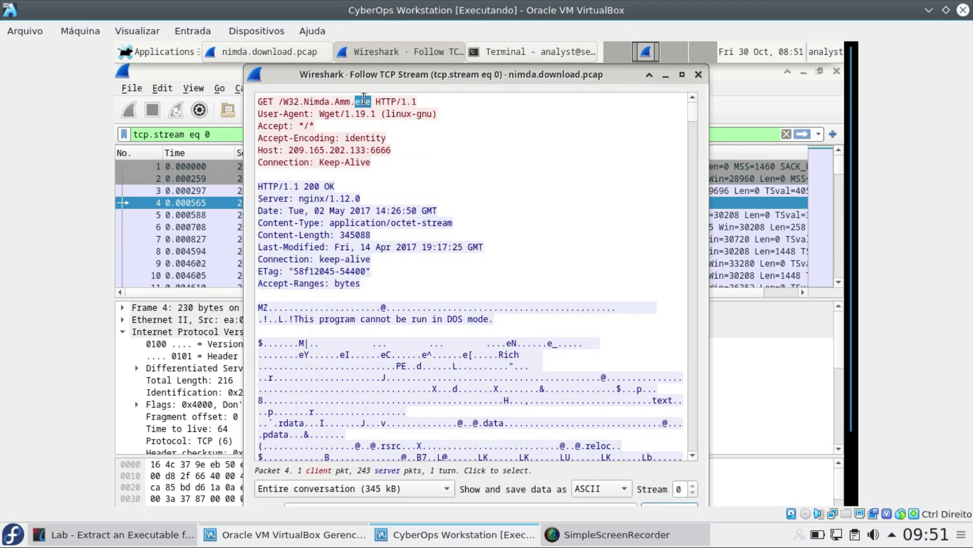
drag(259, 186, 391, 281)
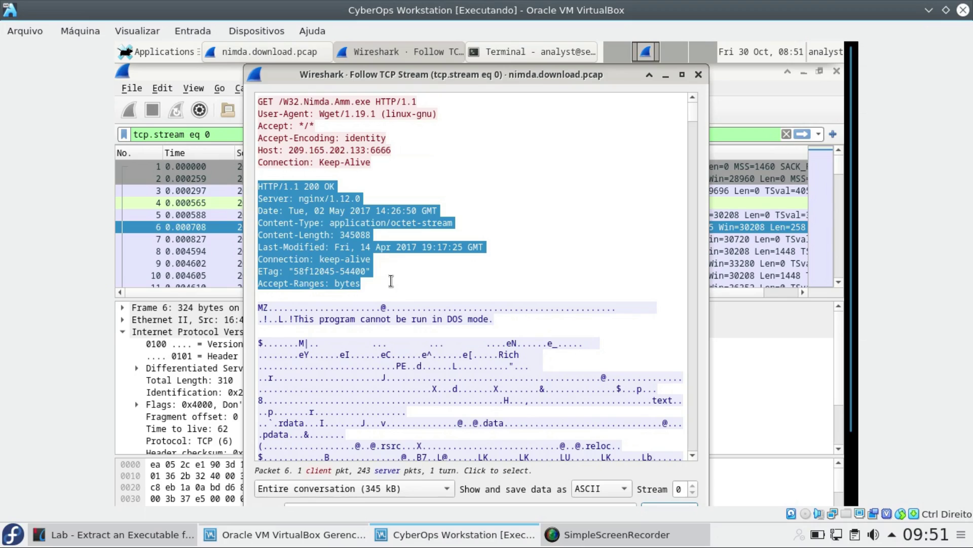
click(391, 281)
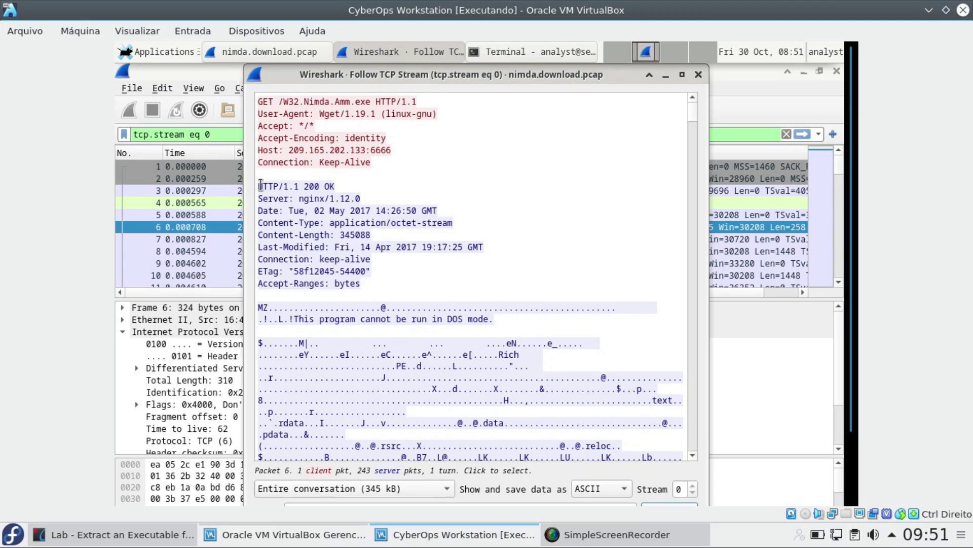
drag(260, 185, 385, 287)
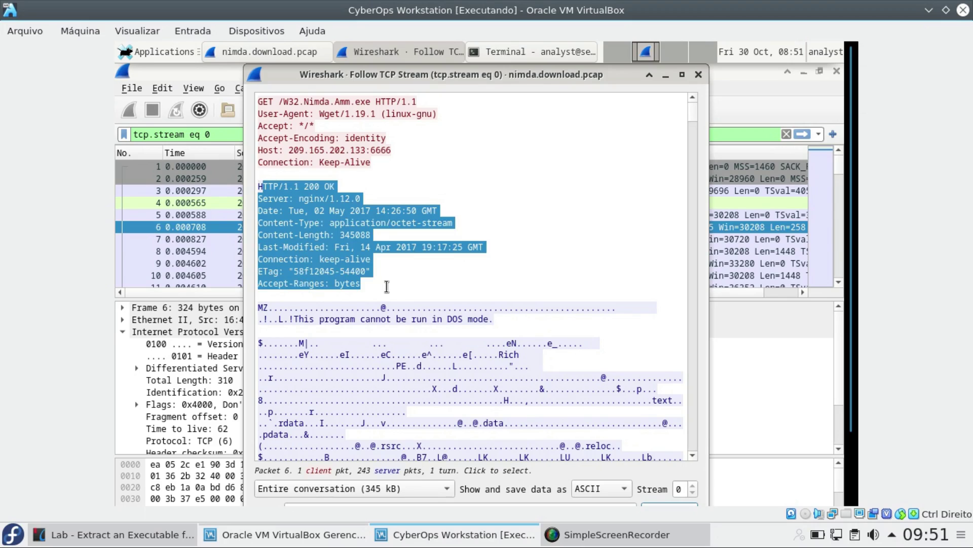
Highlight the "This program cannot be run in DOS mode." text and the MZ signature at the start of the file data
scroll(387, 287, down, 5)
scroll(359, 227, up, 2)
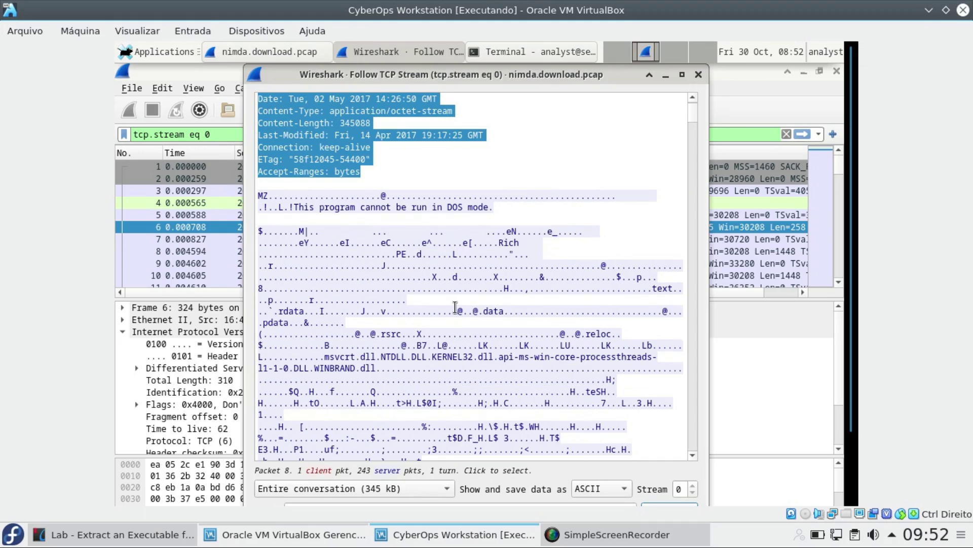
click(455, 306)
drag(295, 227, 516, 279)
click(307, 204)
drag(294, 207, 493, 208)
click(267, 196)
drag(268, 195, 256, 196)
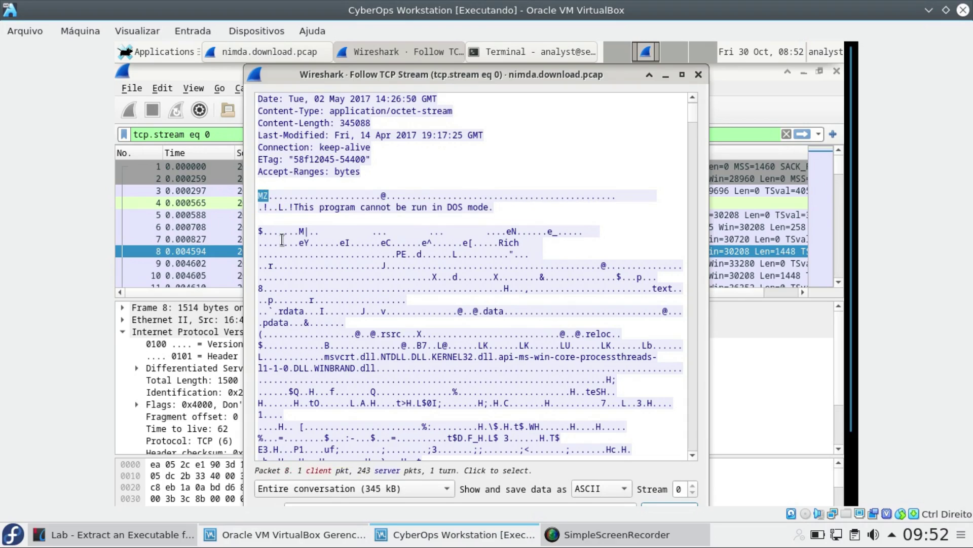
click(282, 199)
drag(256, 196, 273, 197)
Look through the binary content further down the stream and return to the start of the file data
scroll(353, 251, down, 20)
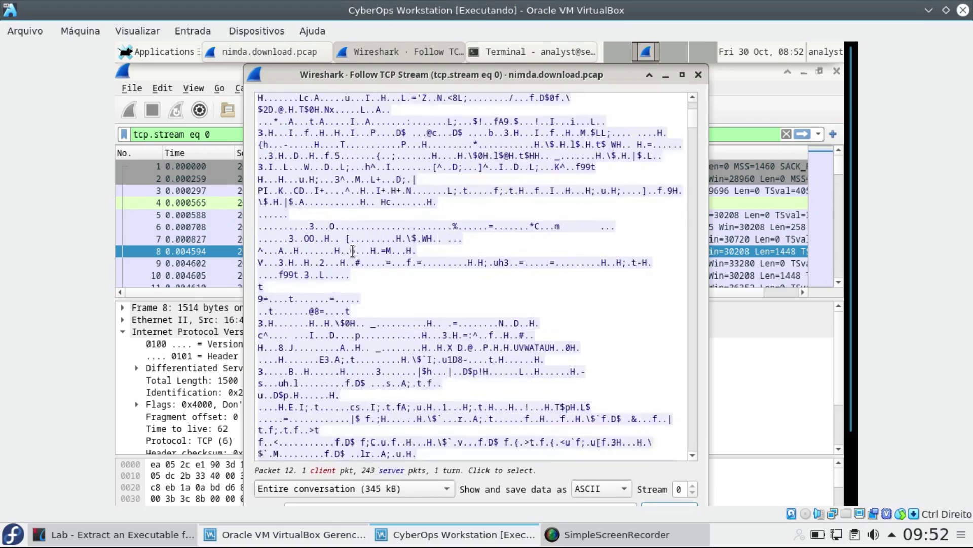
scroll(352, 251, up, 20)
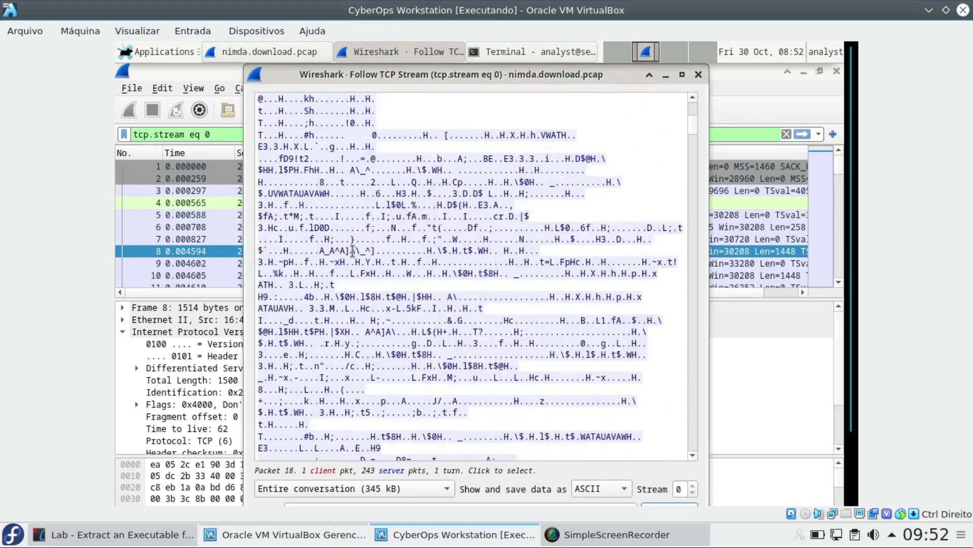
scroll(352, 251, up, 15)
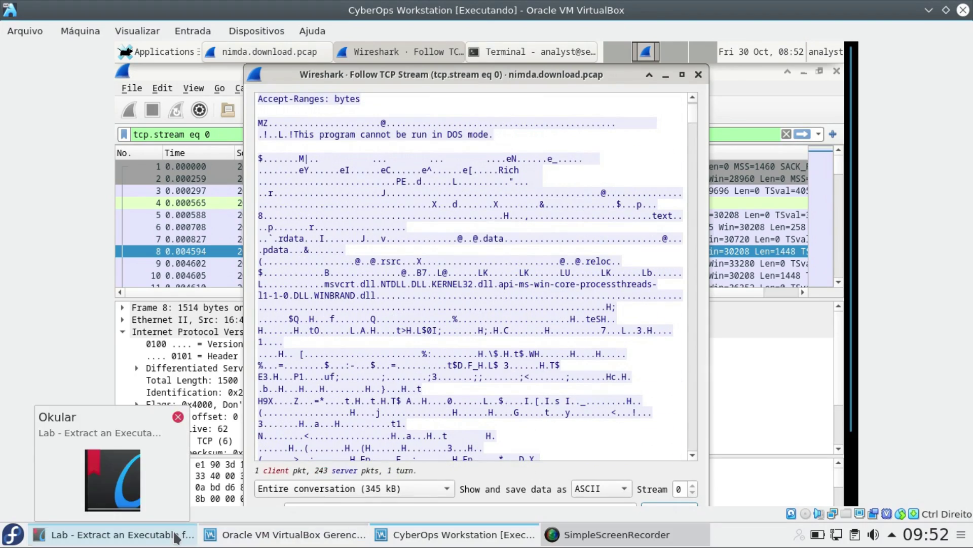
Switch to the lab guide in Okular and read step f and its questions about the stream's symbols on page 4
click(41, 535)
scroll(743, 406, down, 15)
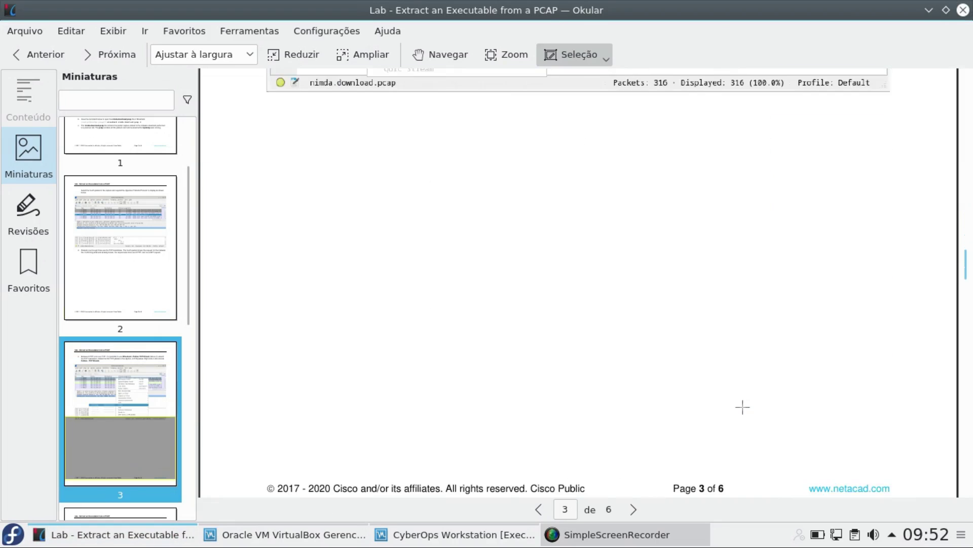
scroll(743, 407, down, 3)
scroll(742, 407, down, 3)
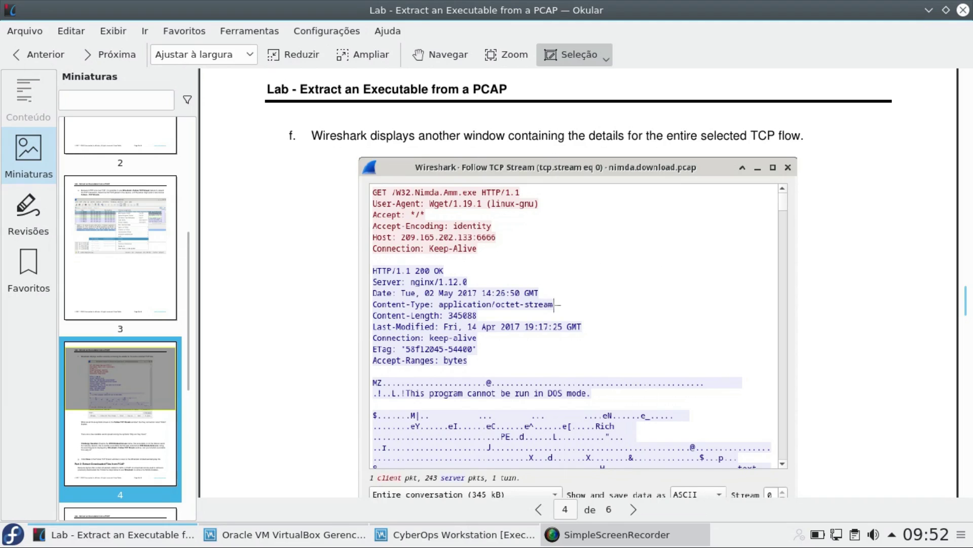
scroll(717, 307, down, 6)
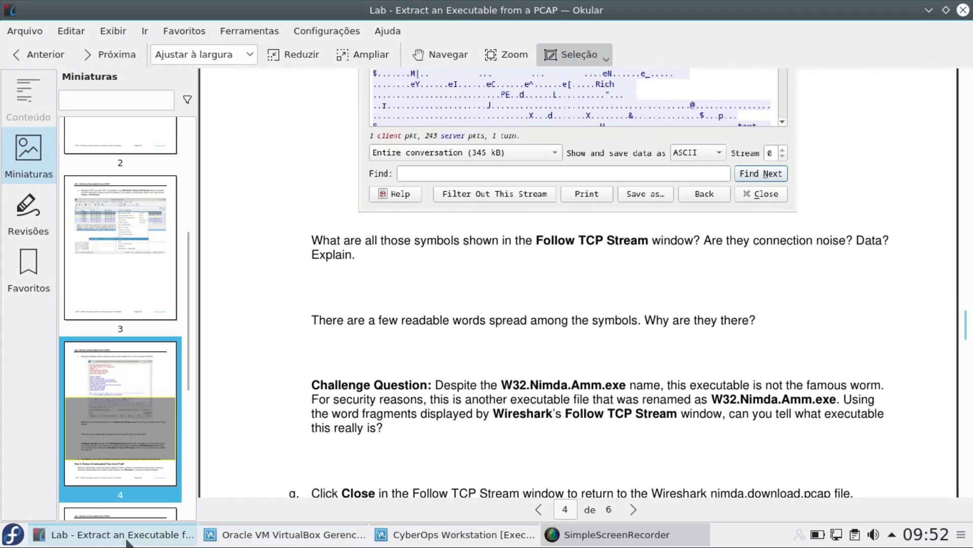
Back in the virtual machine's Wireshark, highlight a block of symbols after the HTTP headers and the readable DOS mode message
click(381, 545)
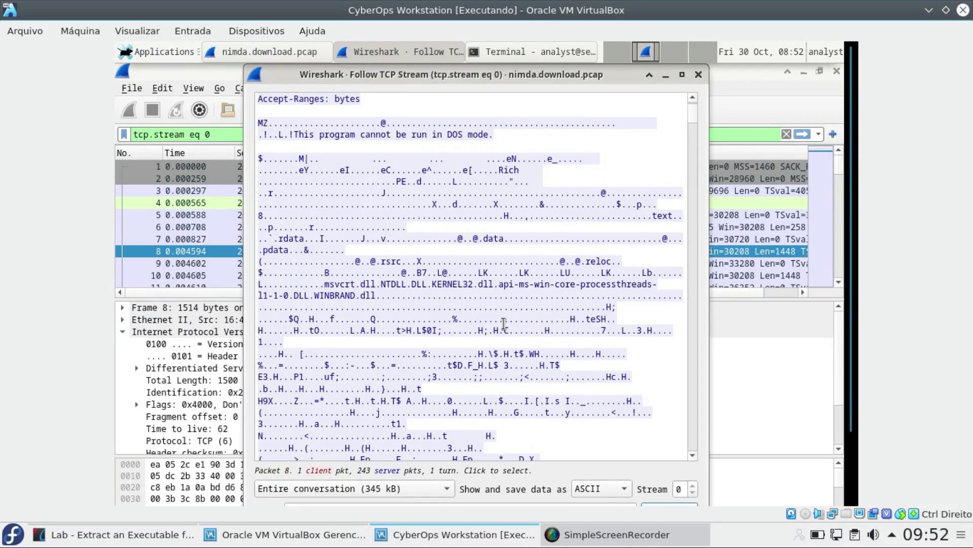
scroll(504, 323, up, 5)
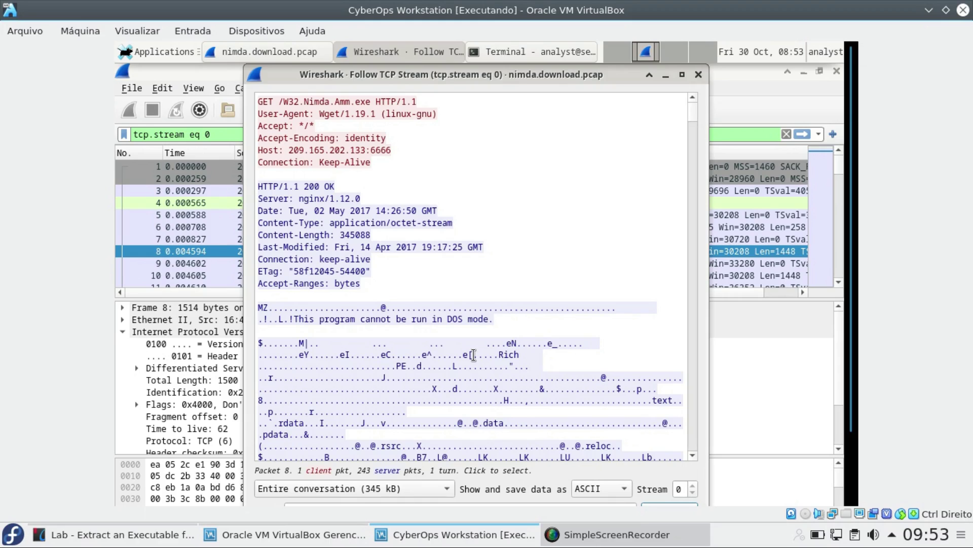
drag(324, 354, 490, 411)
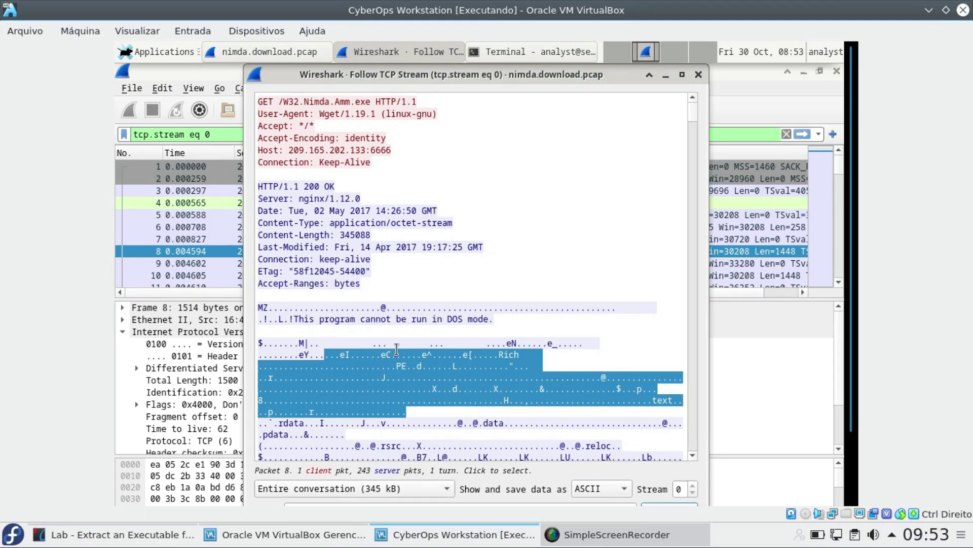
drag(293, 320, 319, 320)
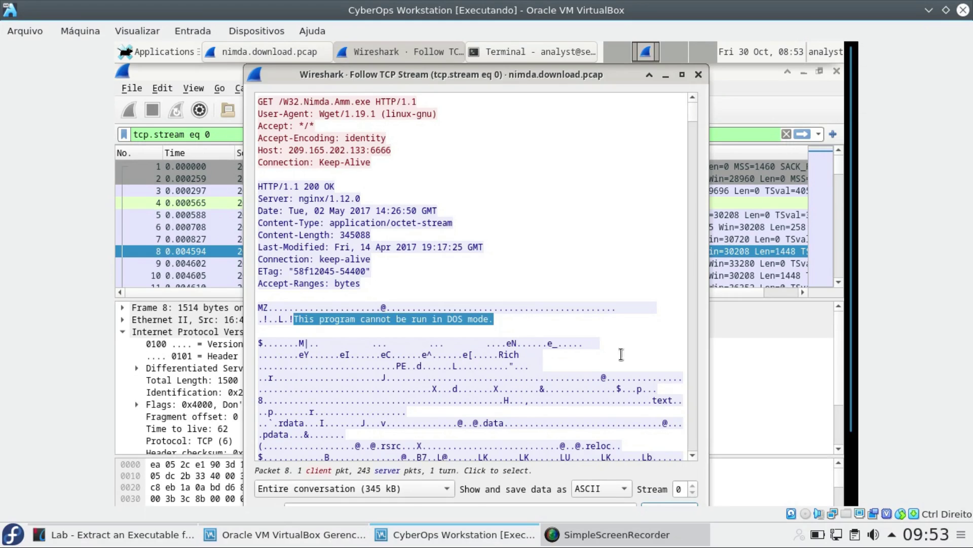
Switch to Okular to check the page 4 questions again, and return to the virtual machine's stream window
click(453, 543)
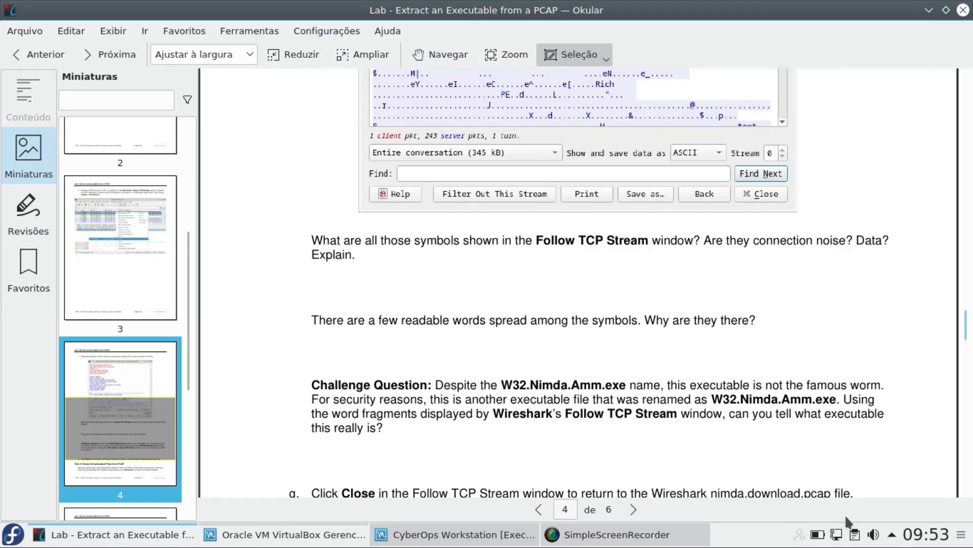
mouse_move(284, 534)
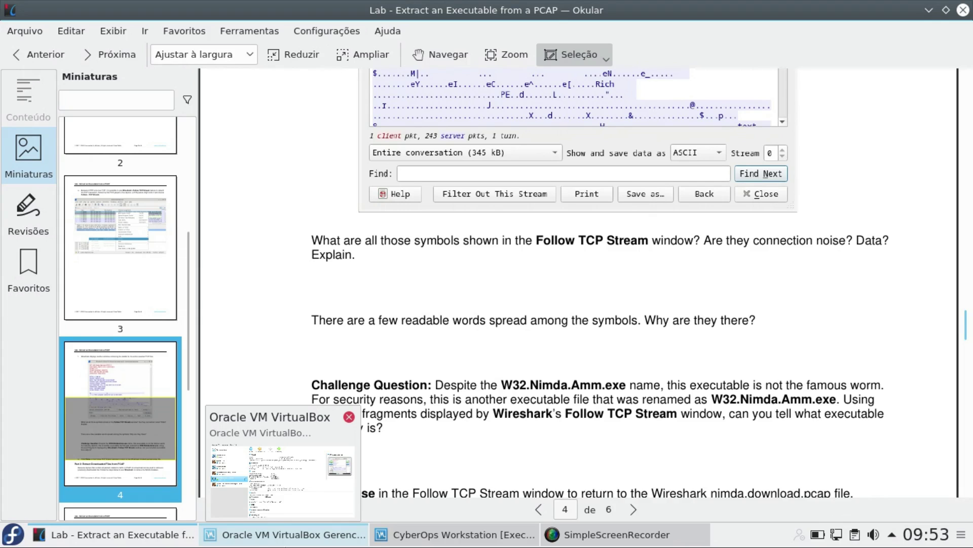
click(156, 541)
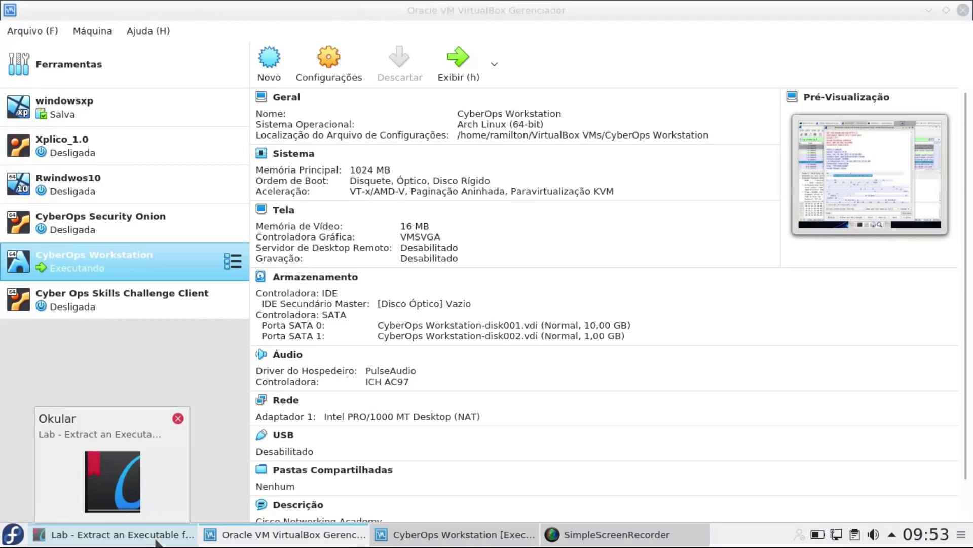
click(382, 536)
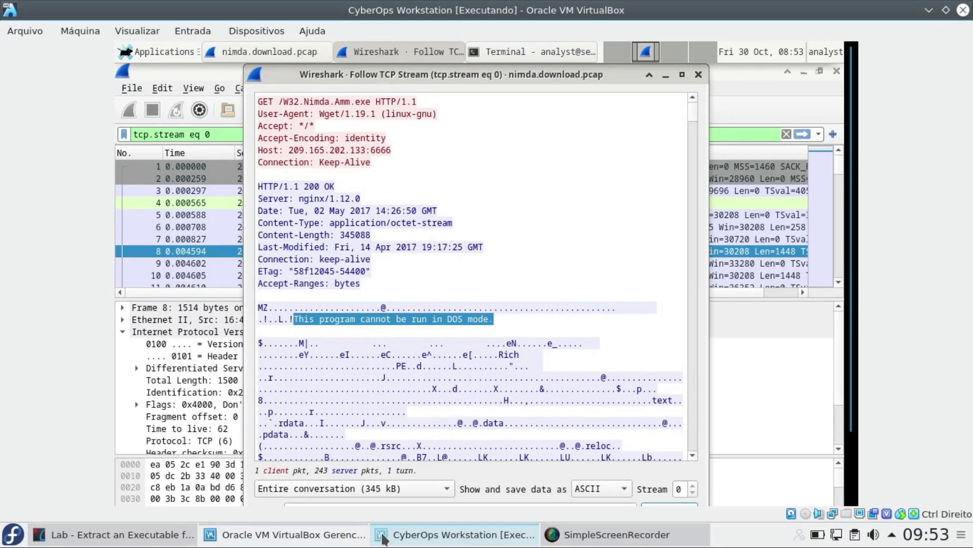
Highlight the DLL names from msvcrt.dll to api-ms-win-core in the stream, and look through the data below them
scroll(515, 361, down, 2)
click(398, 262)
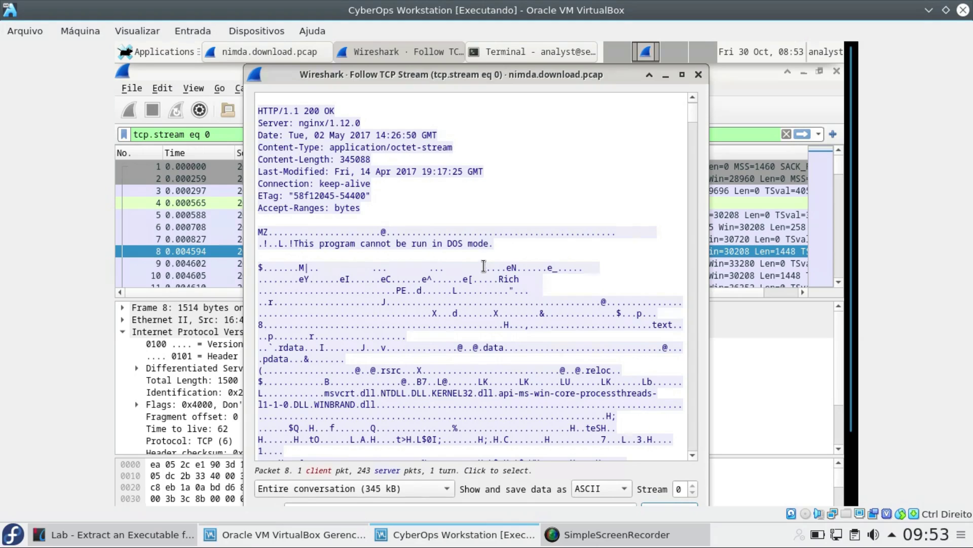
scroll(466, 313, down, 3)
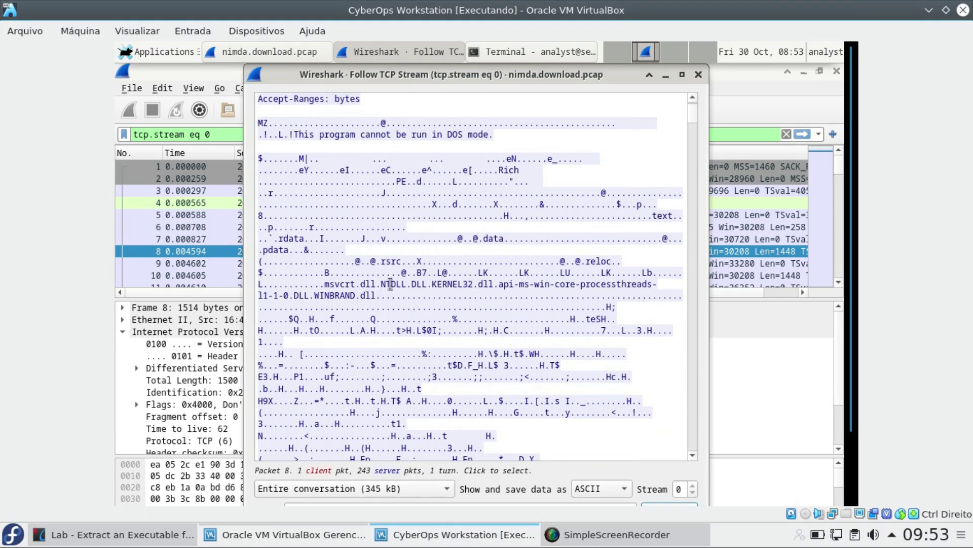
drag(324, 284, 581, 285)
scroll(507, 294, down, 15)
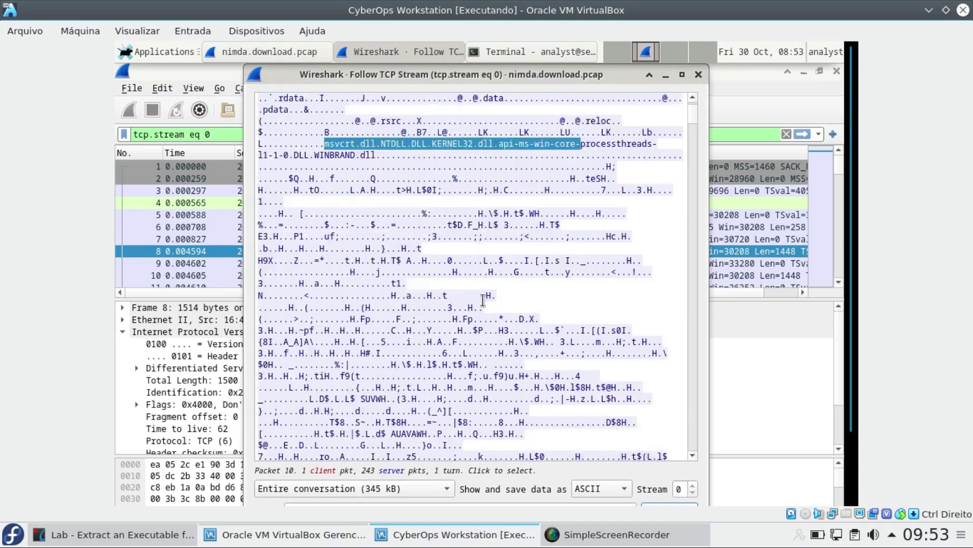
scroll(483, 300, down, 15)
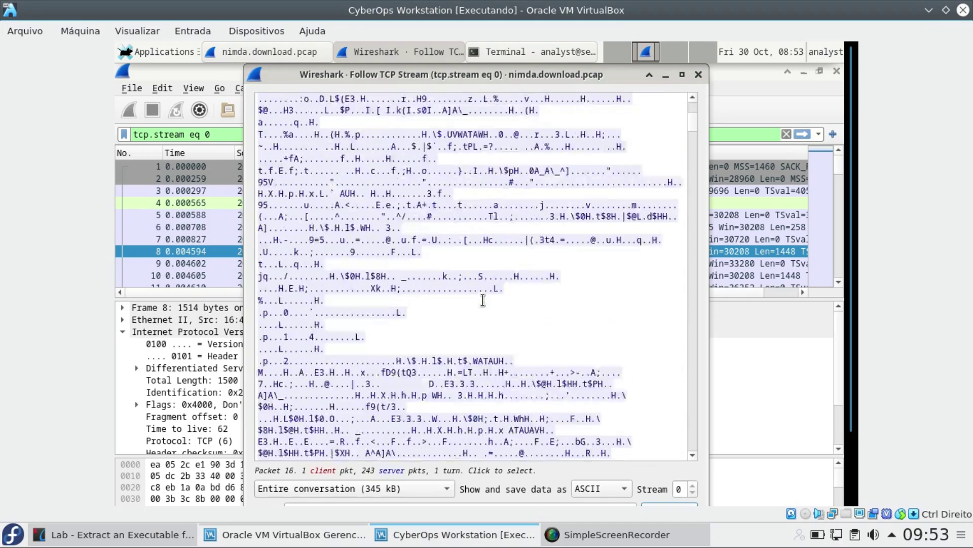
scroll(483, 300, up, 20)
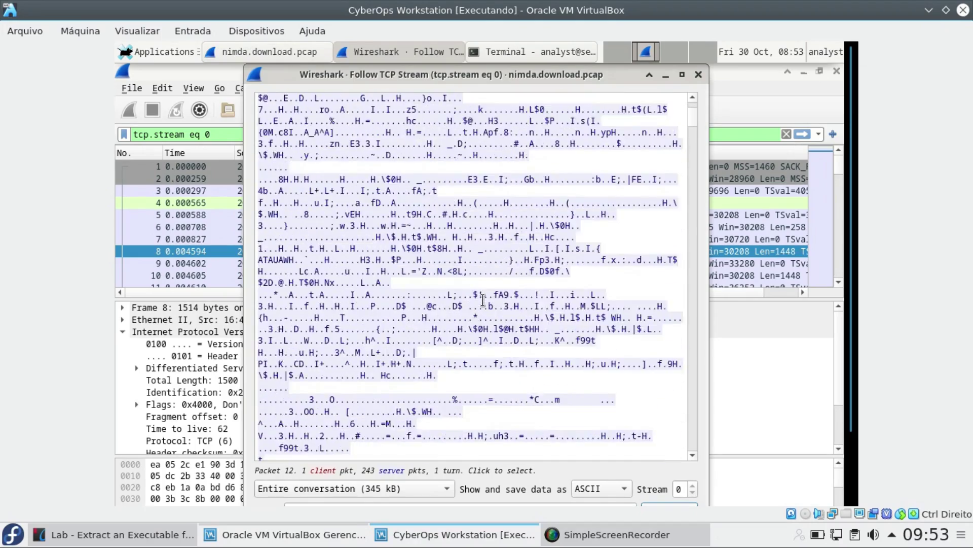
scroll(483, 300, up, 8)
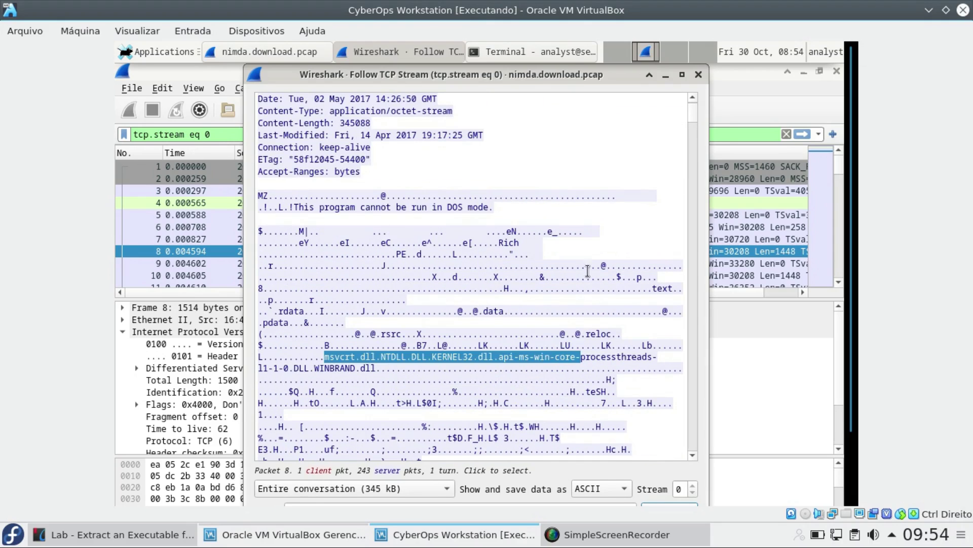
Highlight the data from the PE marker to the .rsrc section, and part of the readable DOS mode message
drag(387, 254, 477, 334)
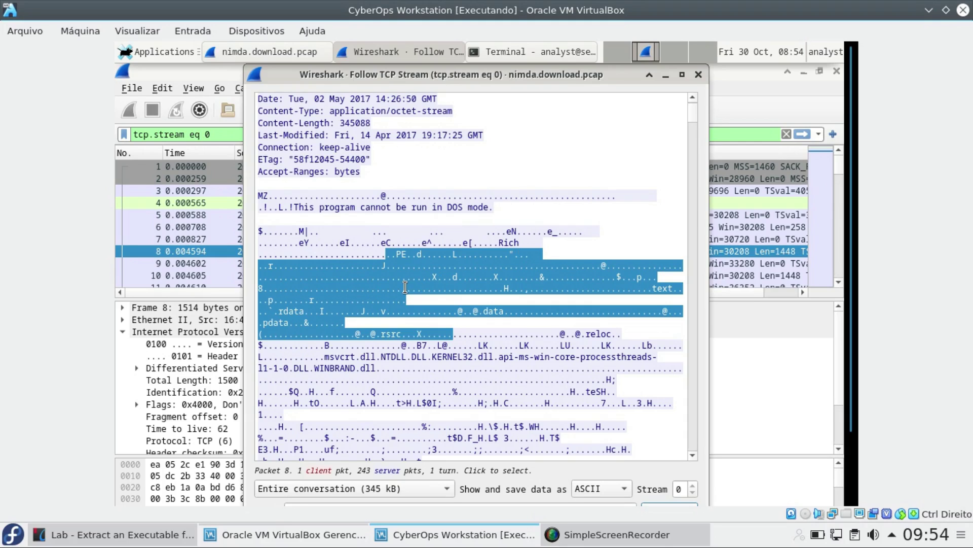
drag(364, 208, 468, 212)
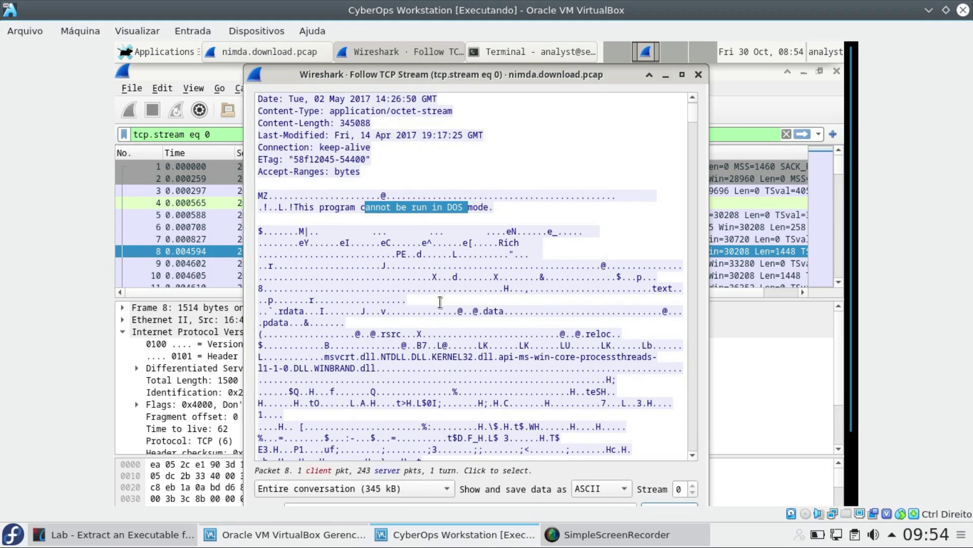
scroll(441, 307, down, 2)
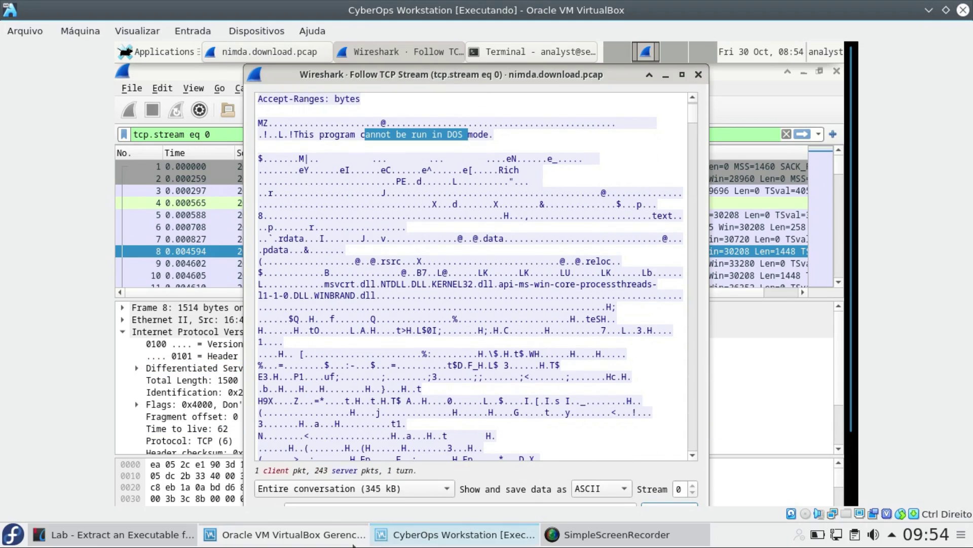
Read the challenge question, step g and the Part 2 introduction in the Okular lab guide, and return to the virtual machine
click(139, 539)
scroll(507, 431, down, 5)
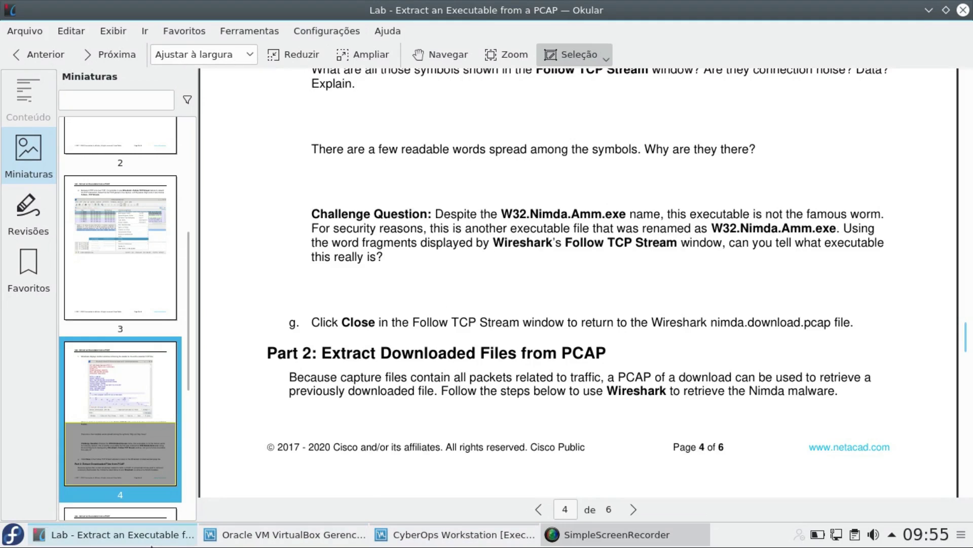
click(465, 536)
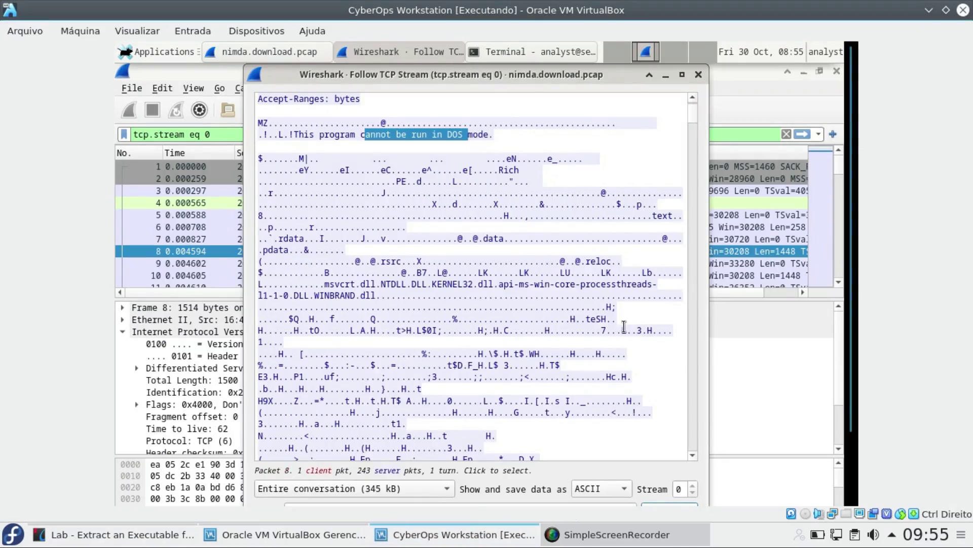
Look further down the stream, return to its beginning and highlight the Nimda.Amm.exe file name in the GET request
scroll(624, 327, down, 20)
scroll(624, 327, down, 5)
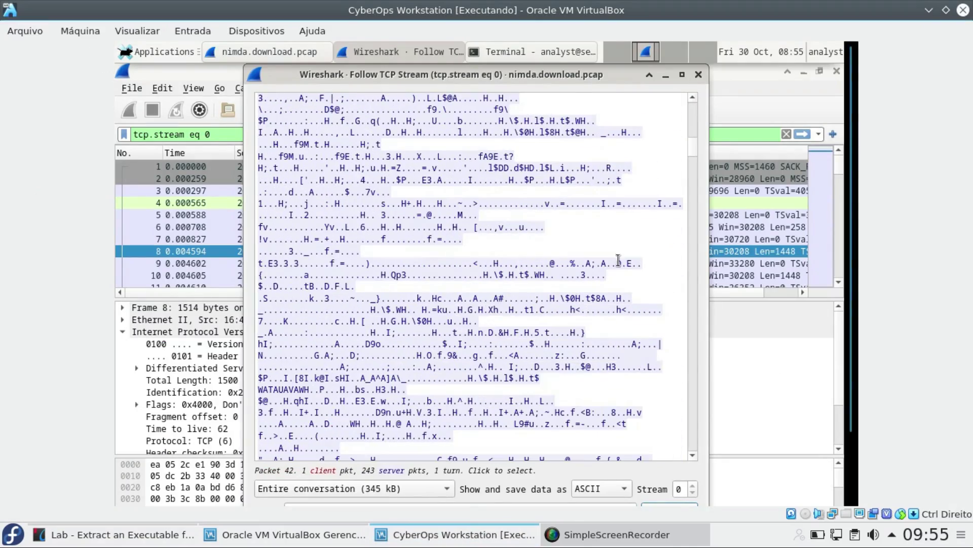
drag(696, 149, 699, 86)
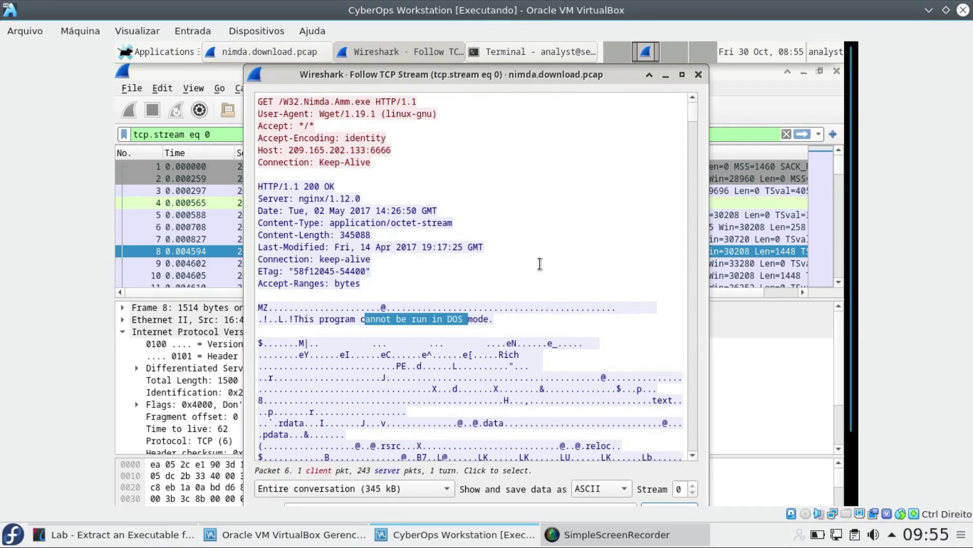
click(267, 102)
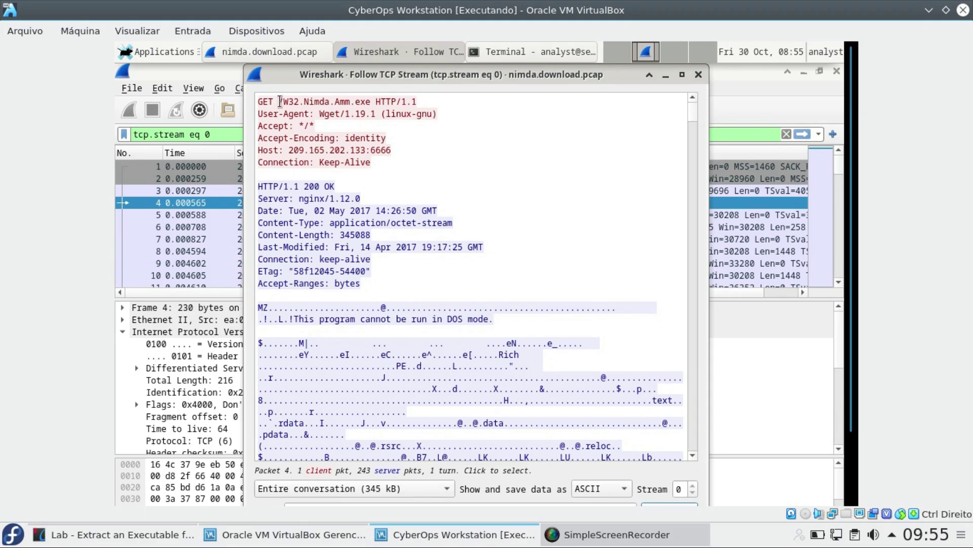
drag(366, 101, 309, 101)
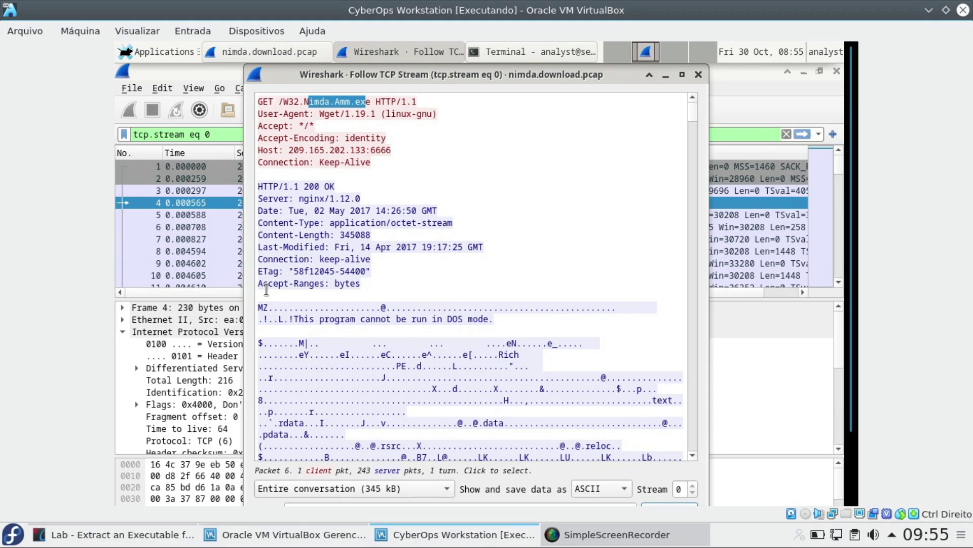
Highlight the MZ marker that starts the executable data, check step g in the Okular lab guide, and return to the virtual machine
drag(273, 307, 258, 307)
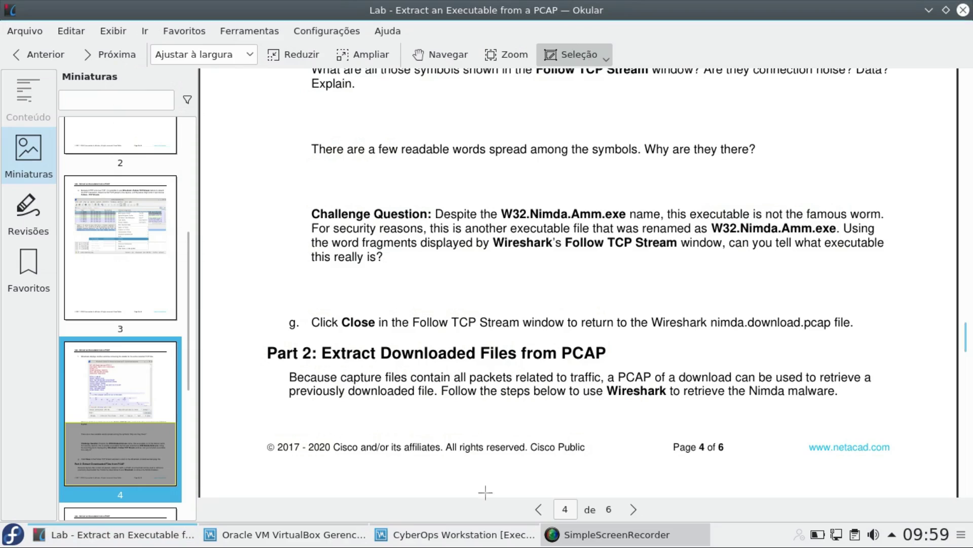
scroll(571, 396, down, 1)
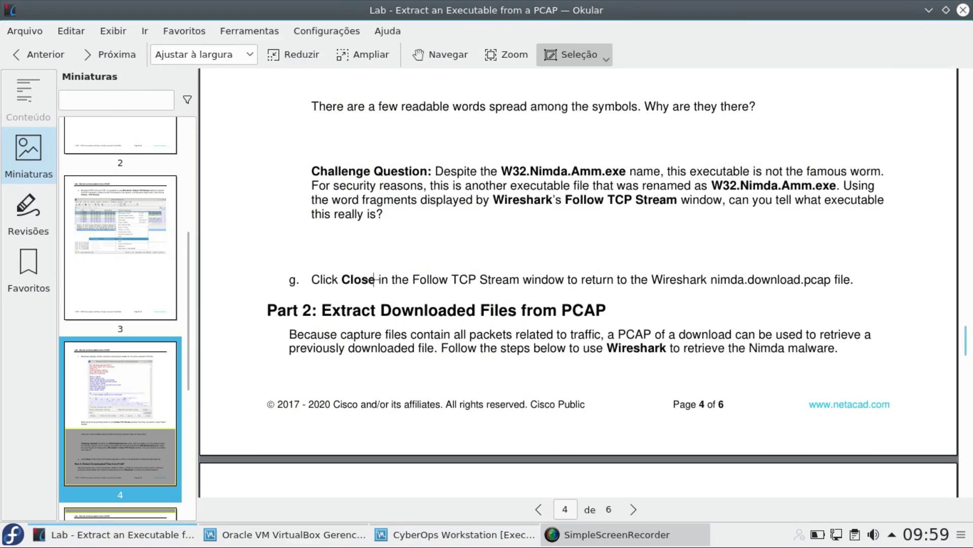
click(415, 530)
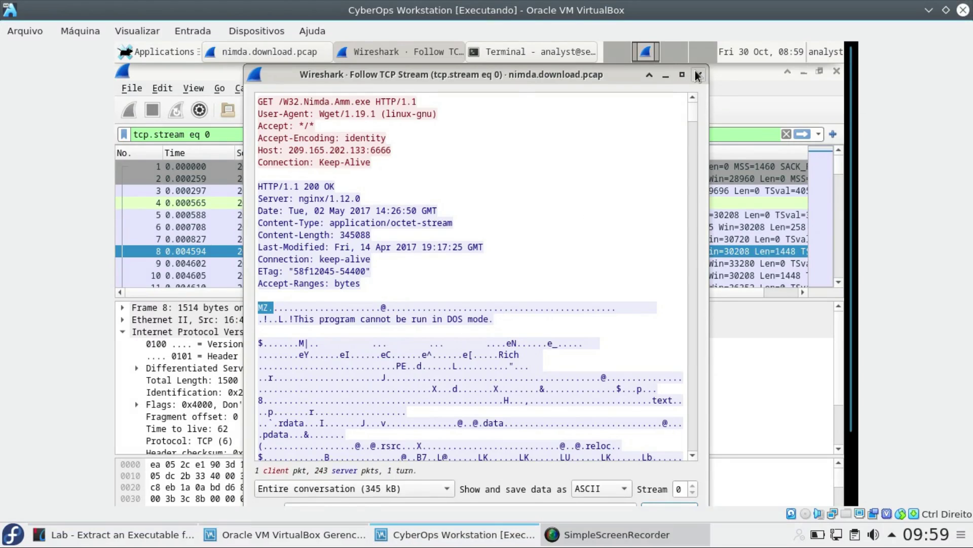
Close the Follow TCP Stream window and collapse the Internet Protocol Version 4 details of packet 8
click(698, 75)
click(474, 372)
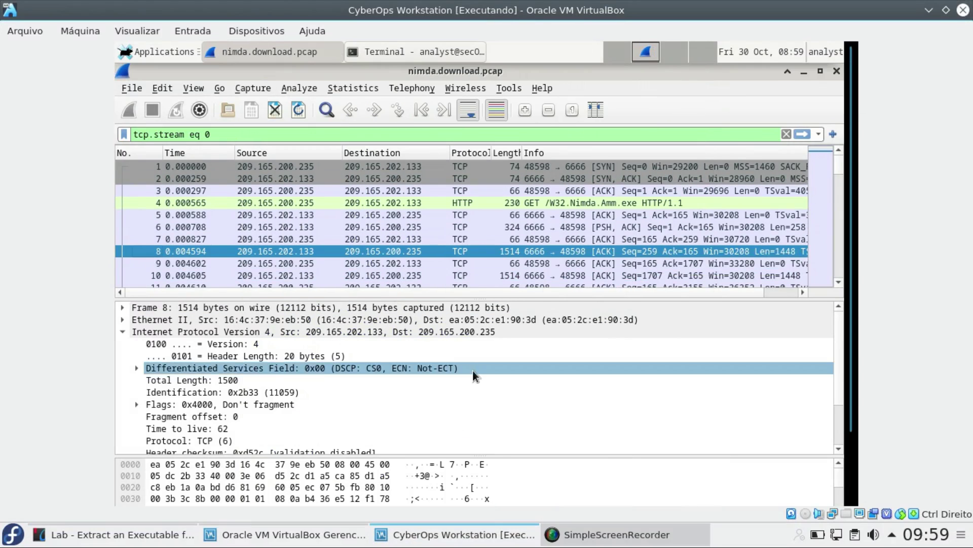
click(157, 333)
click(122, 332)
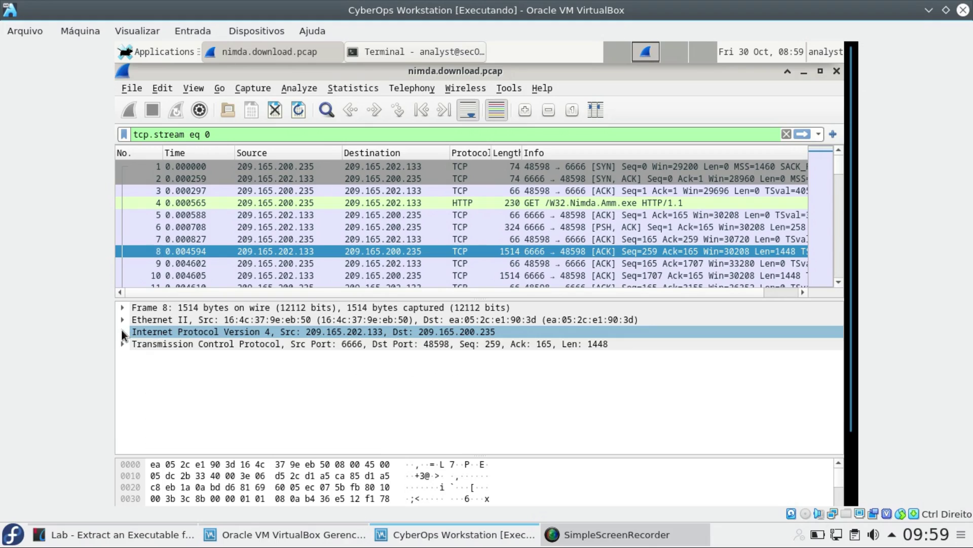
Read the Part 2 introduction and steps a and b in the Okular lab guide, and return to the virtual machine
click(173, 535)
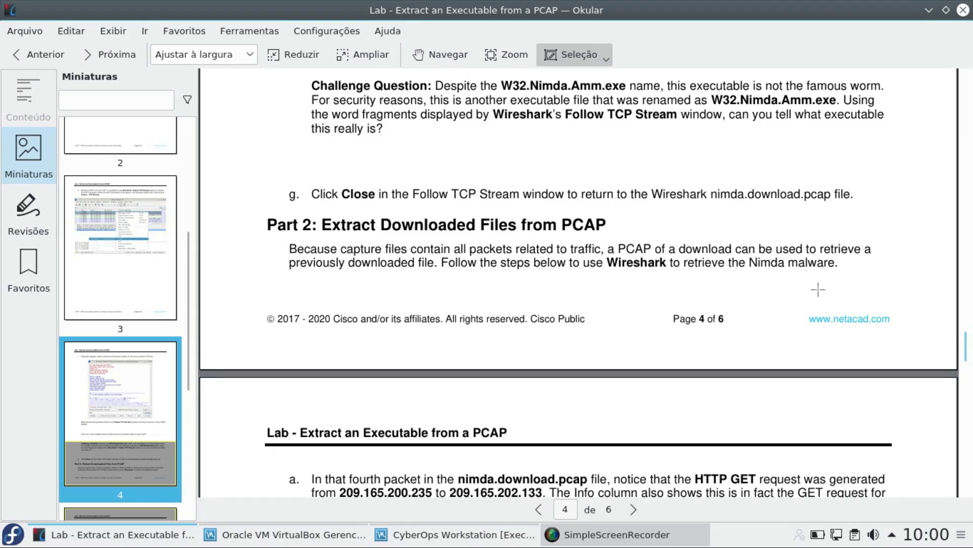
scroll(804, 273, down, 5)
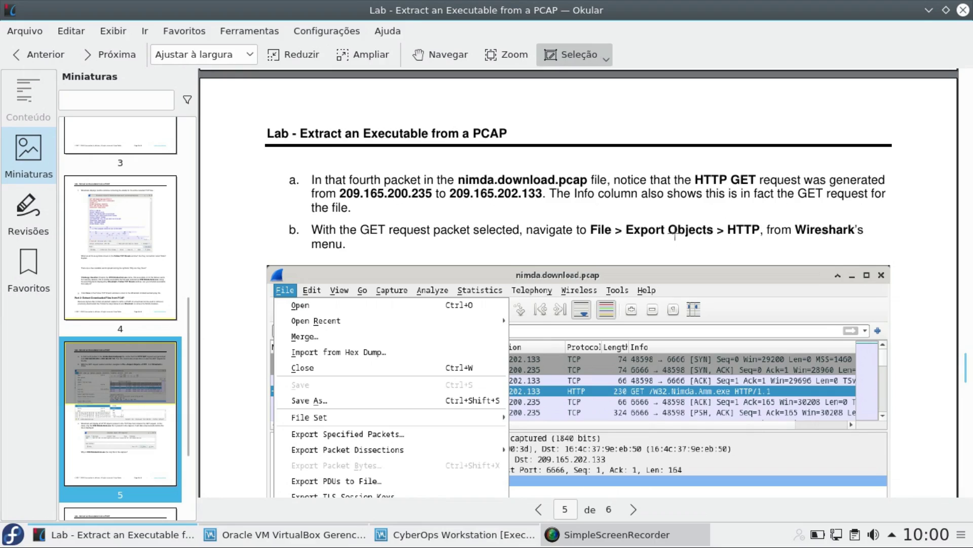
scroll(686, 248, down, 3)
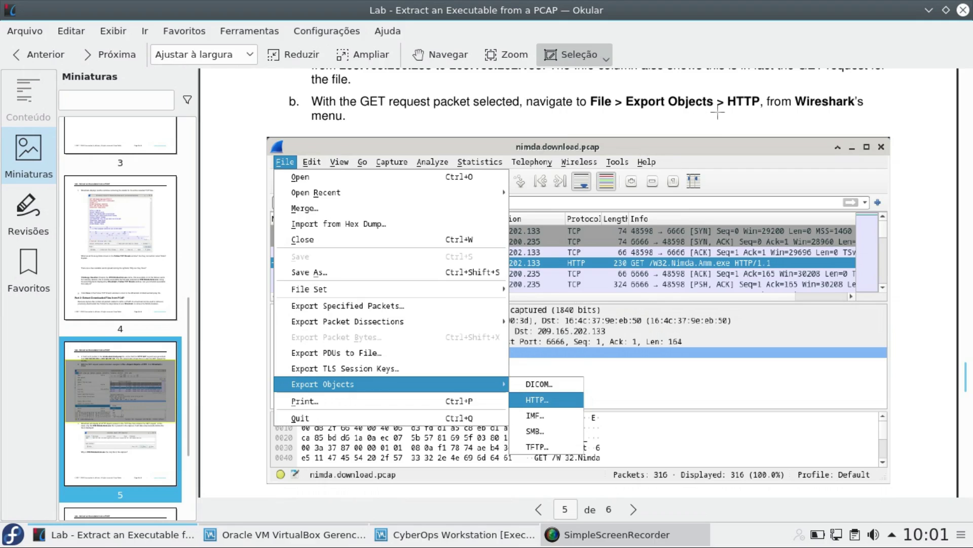
scroll(687, 191, up, 3)
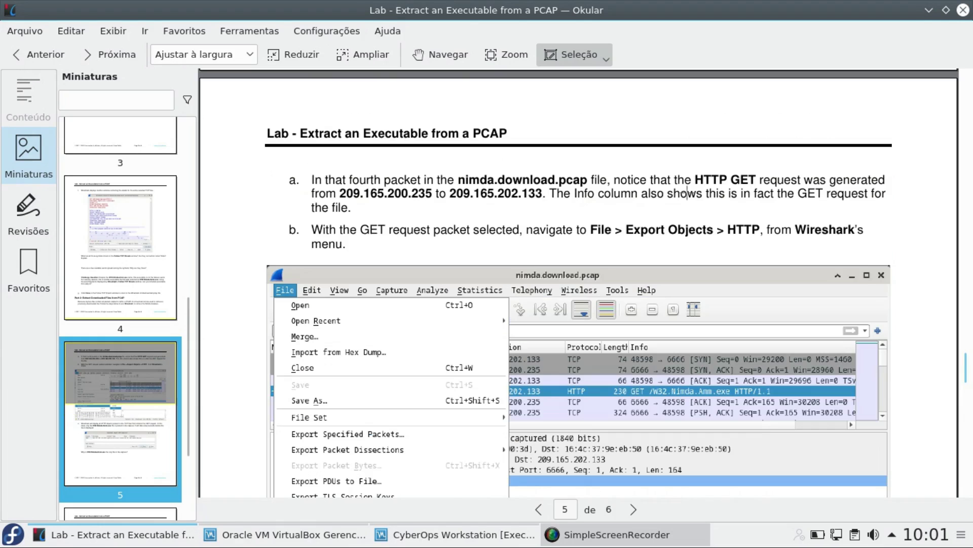
click(130, 541)
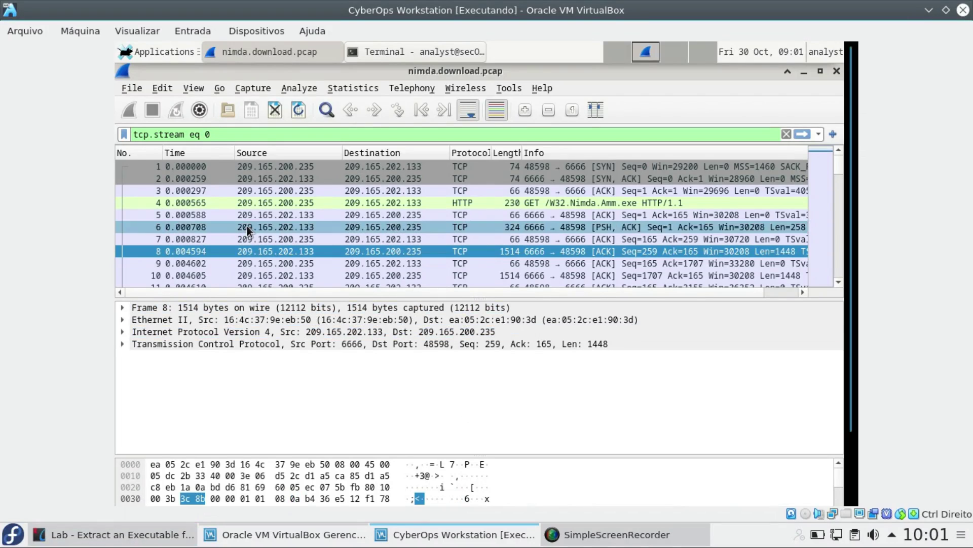
Select the GET request in packet 4 and open the list of exportable HTTP objects
click(200, 203)
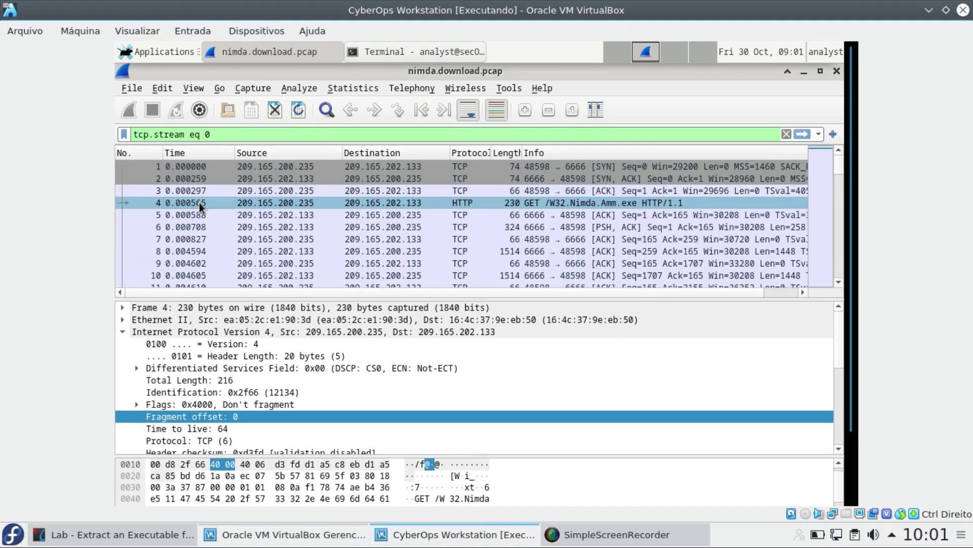
click(133, 90)
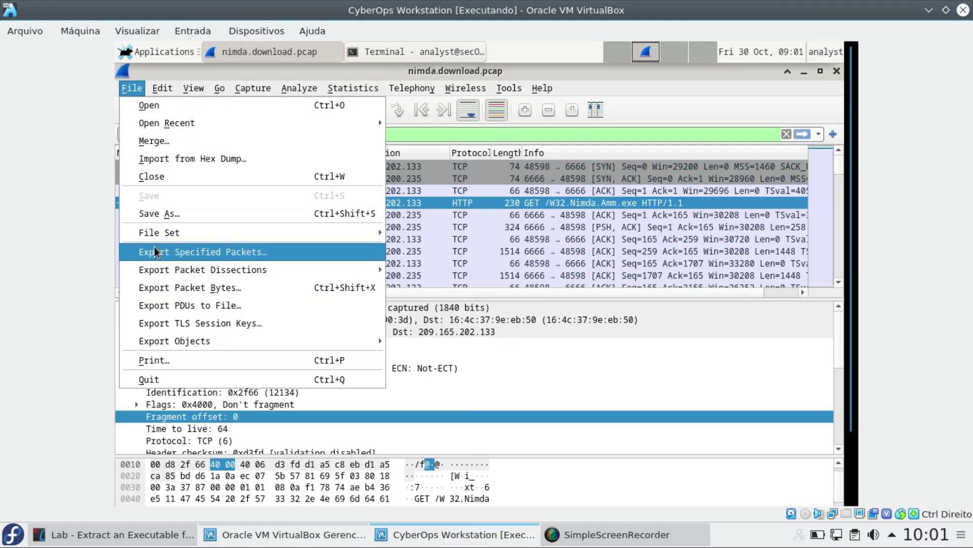
mouse_move(195, 343)
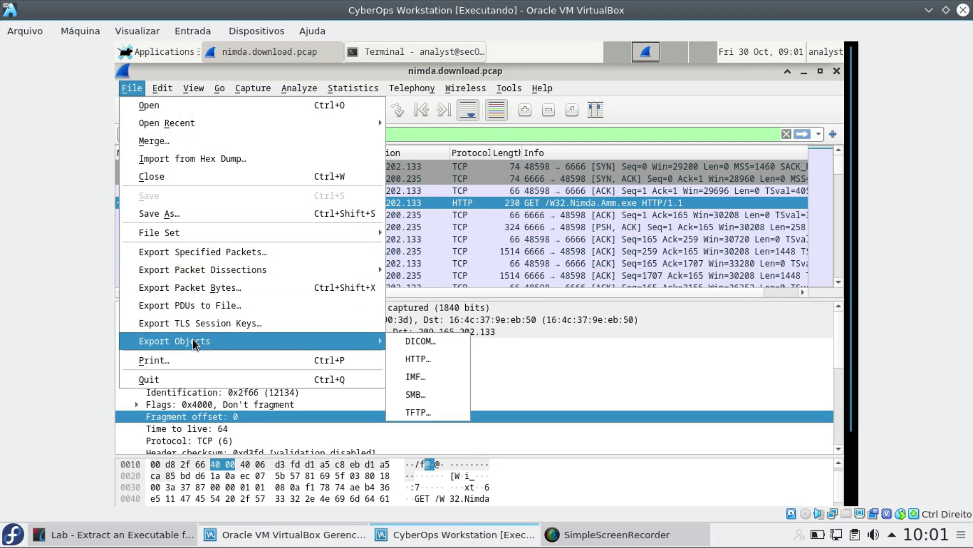
click(418, 359)
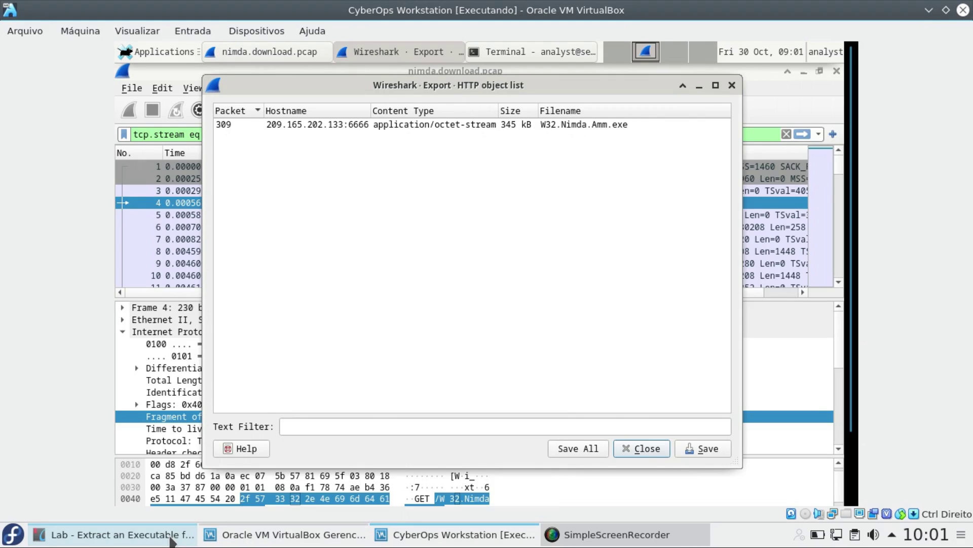
Read step c, its question and steps d to f in the Okular lab guide, and return to the virtual machine
click(173, 538)
scroll(609, 359, down, 3)
scroll(609, 360, down, 5)
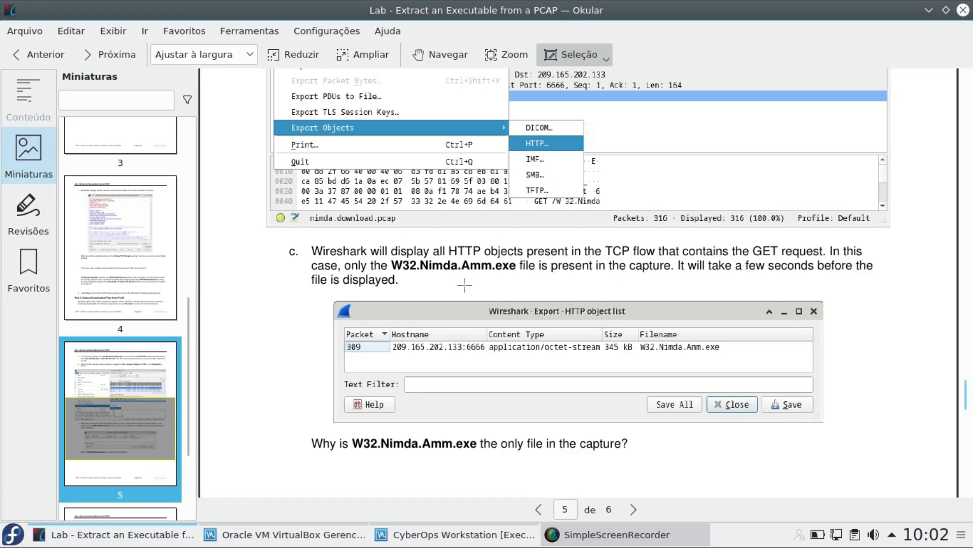
scroll(561, 416, down, 5)
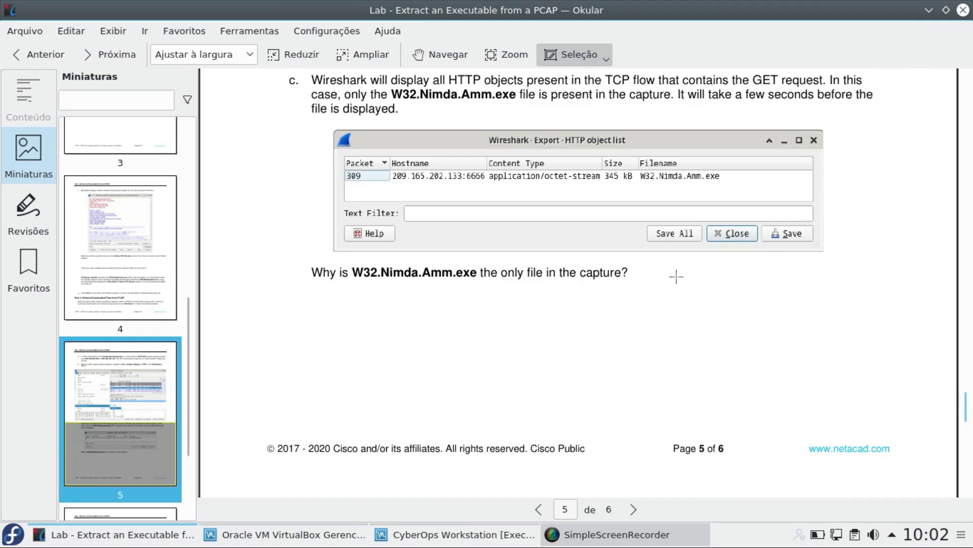
scroll(676, 277, down, 6)
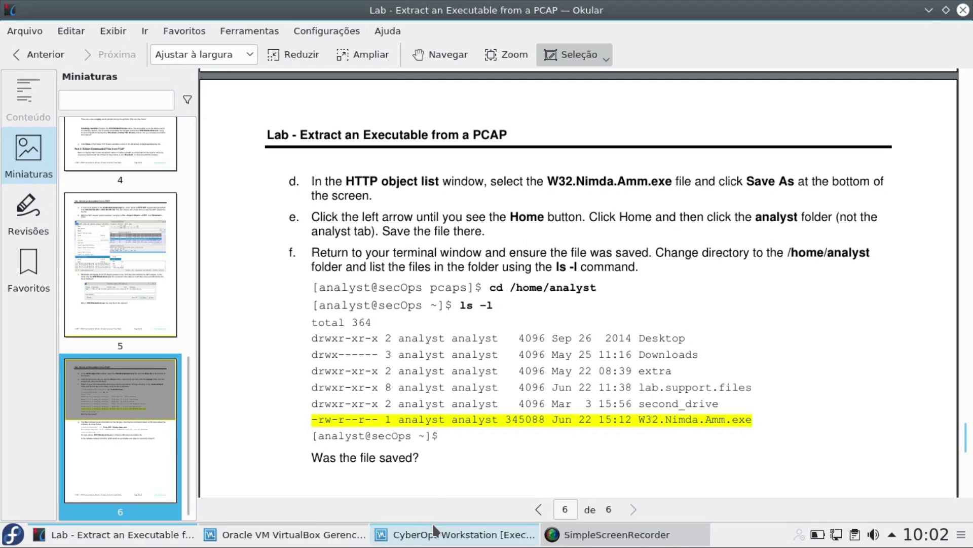
click(408, 538)
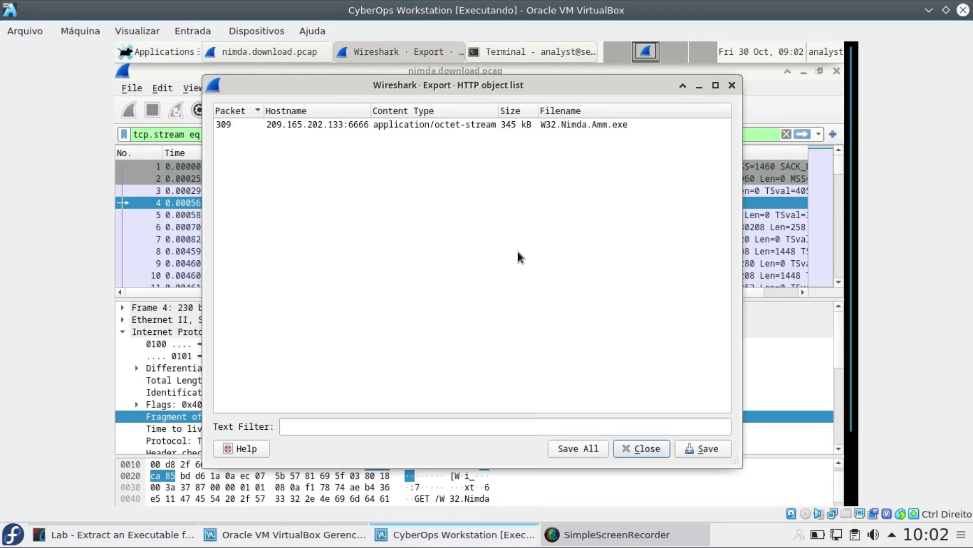
Save the W32.Nimda.Amm.exe object from packet 309 under its own name in the pcaps folder
click(432, 125)
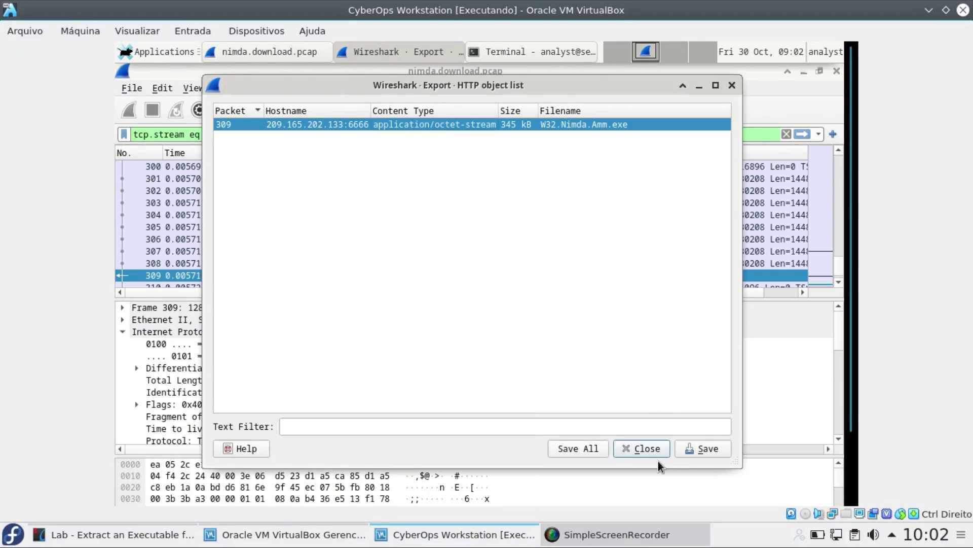
click(704, 449)
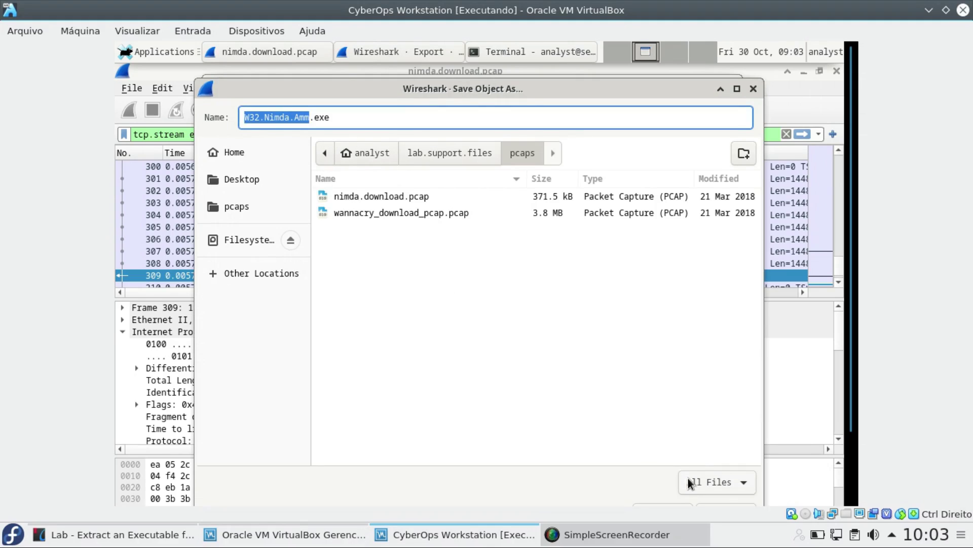
scroll(878, 312, down, 3)
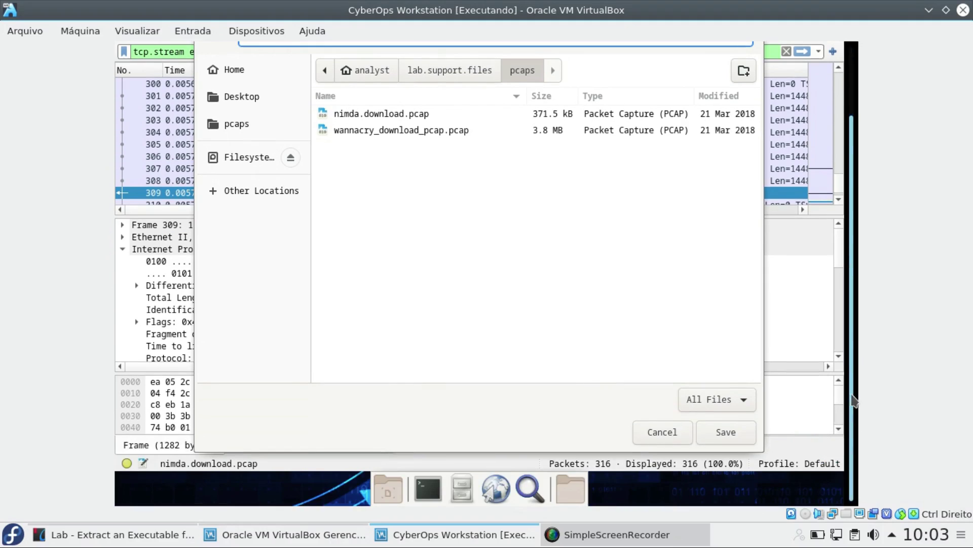
click(726, 432)
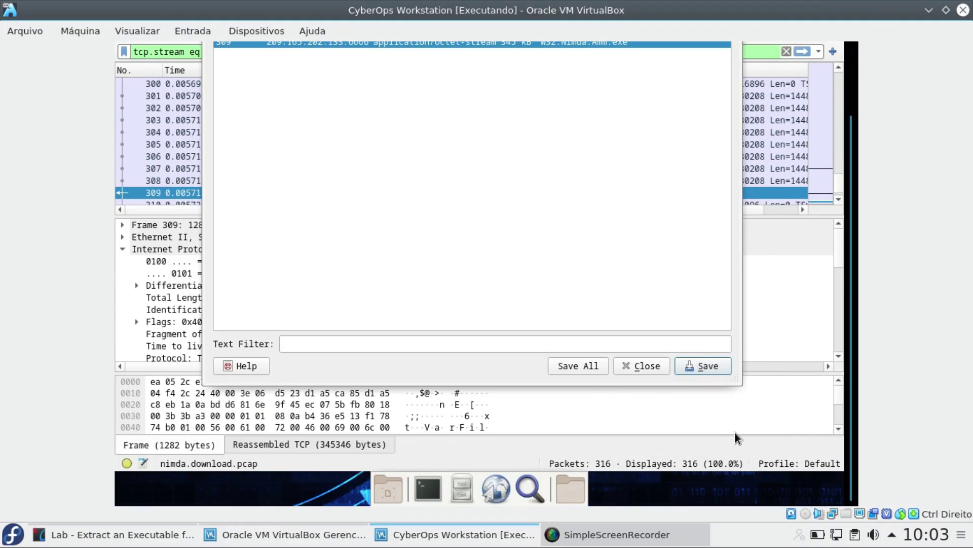
scroll(862, 303, up, 3)
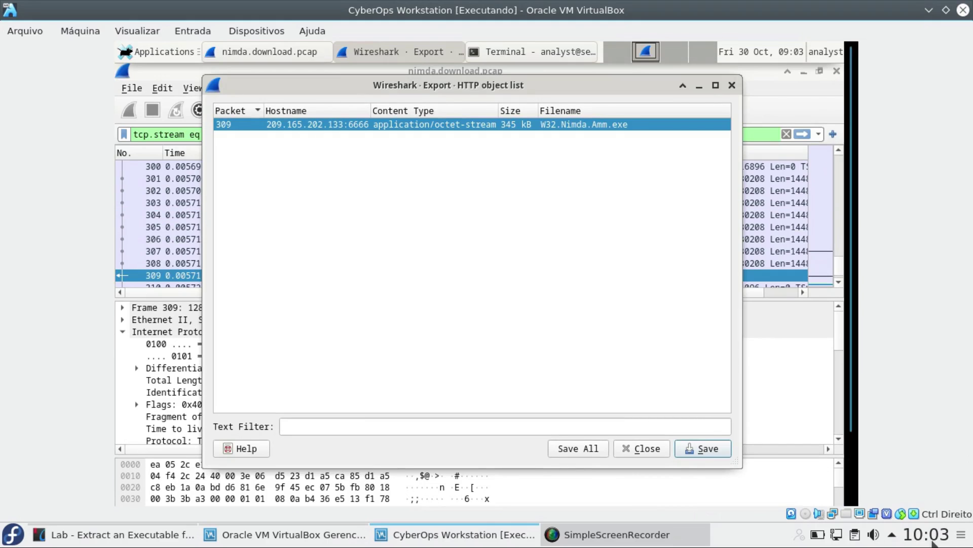
mouse_move(933, 542)
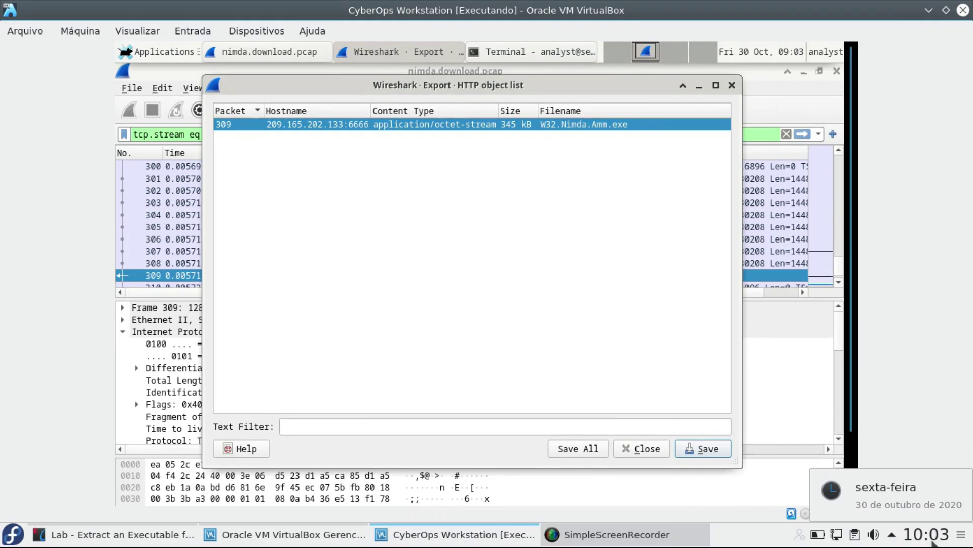
Go back to Part 1 in the Okular lab guide and highlight the lab.support.files/pcaps folder path in step a
click(149, 541)
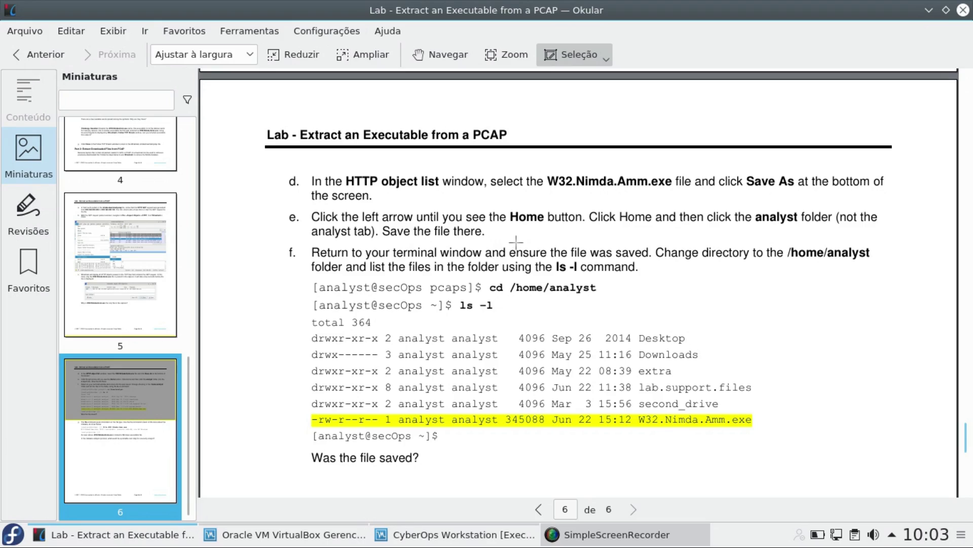
scroll(515, 241, up, 15)
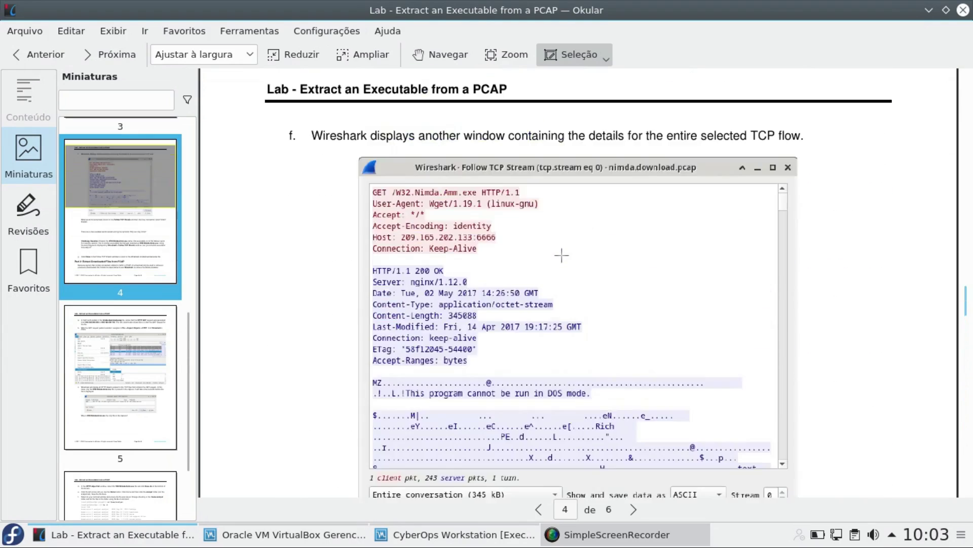
scroll(561, 255, up, 15)
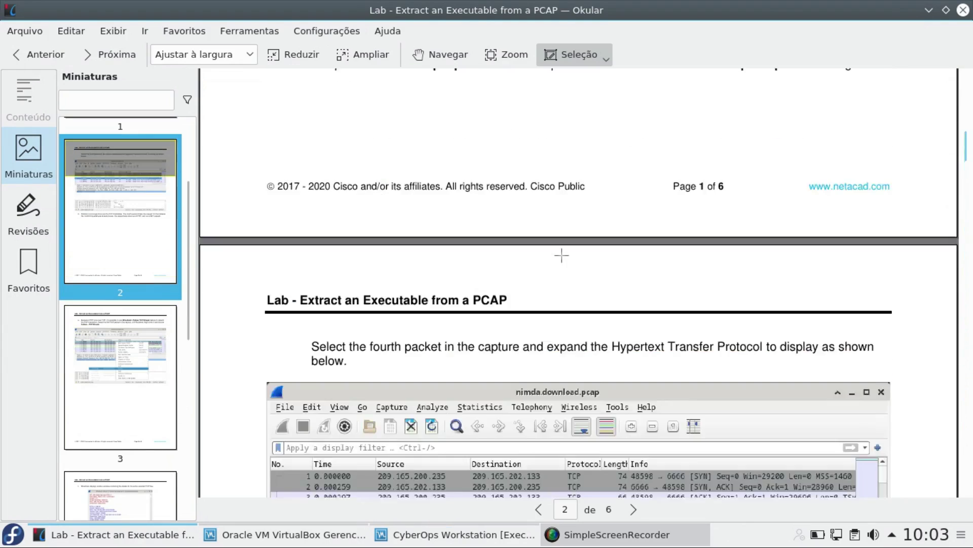
scroll(561, 255, up, 5)
scroll(562, 255, down, 2)
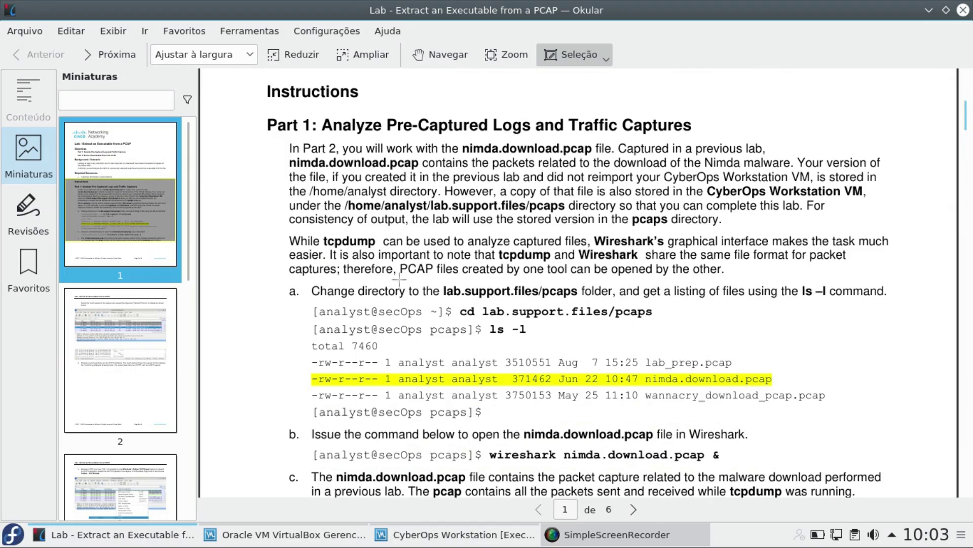
drag(438, 283, 577, 297)
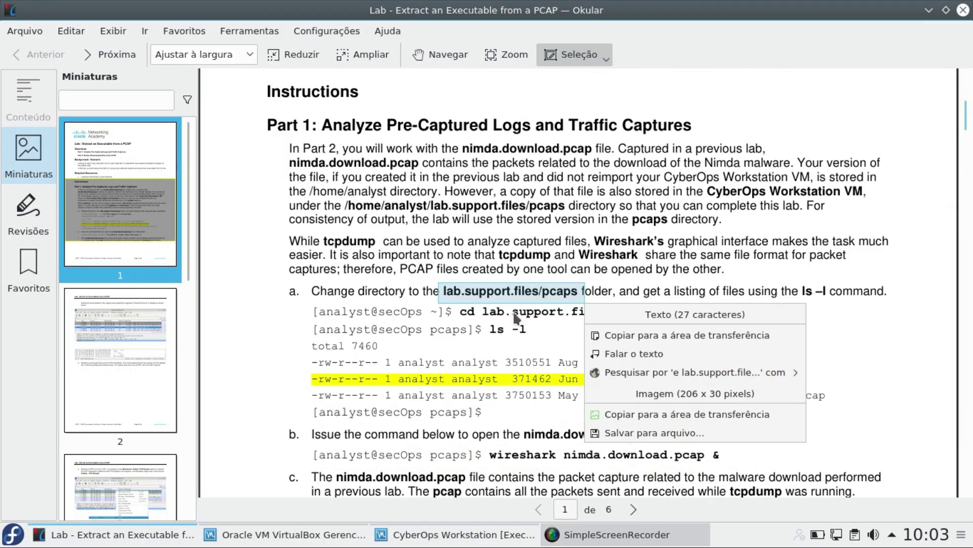
click(502, 327)
Return to page 6 of the lab guide and read steps d to f about saving and listing the file
scroll(514, 339, down, 5)
scroll(515, 339, down, 20)
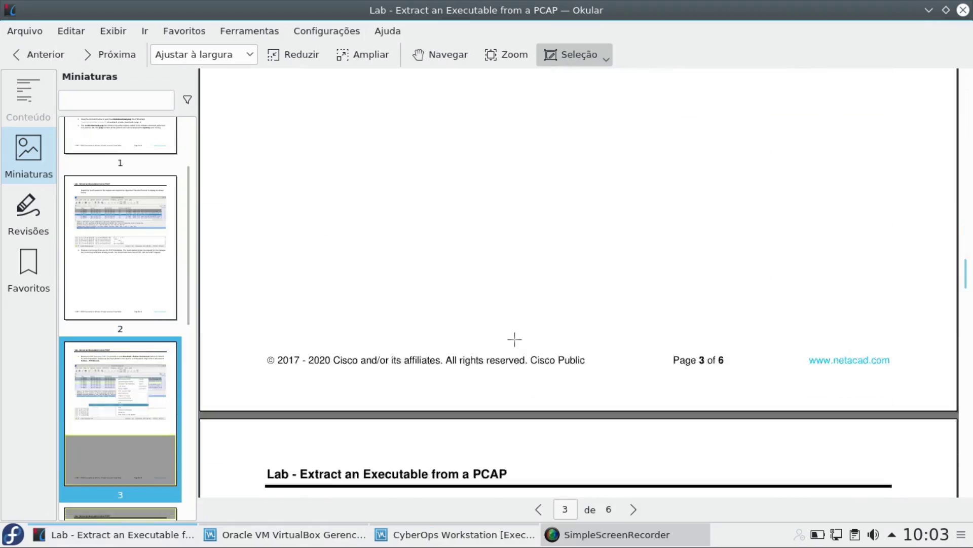
scroll(515, 339, down, 12)
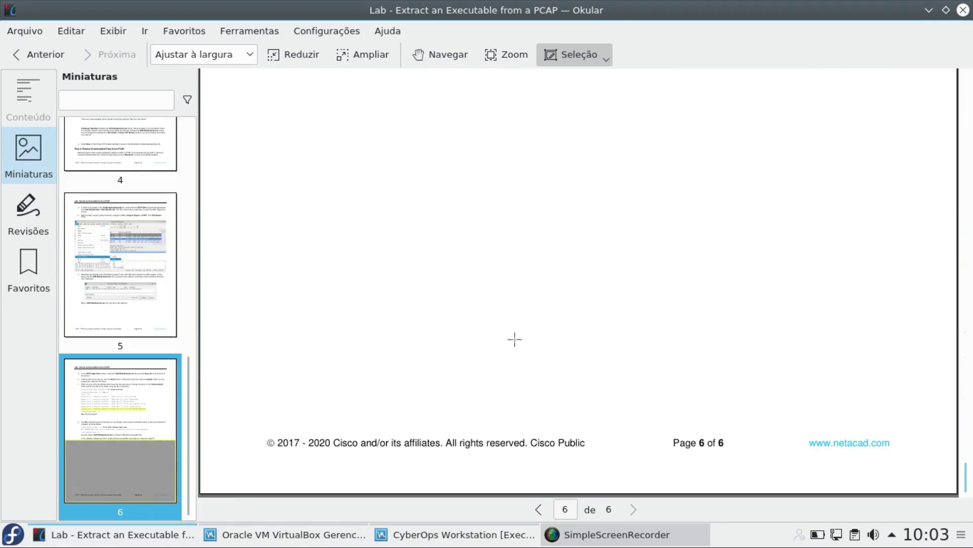
scroll(515, 339, up, 10)
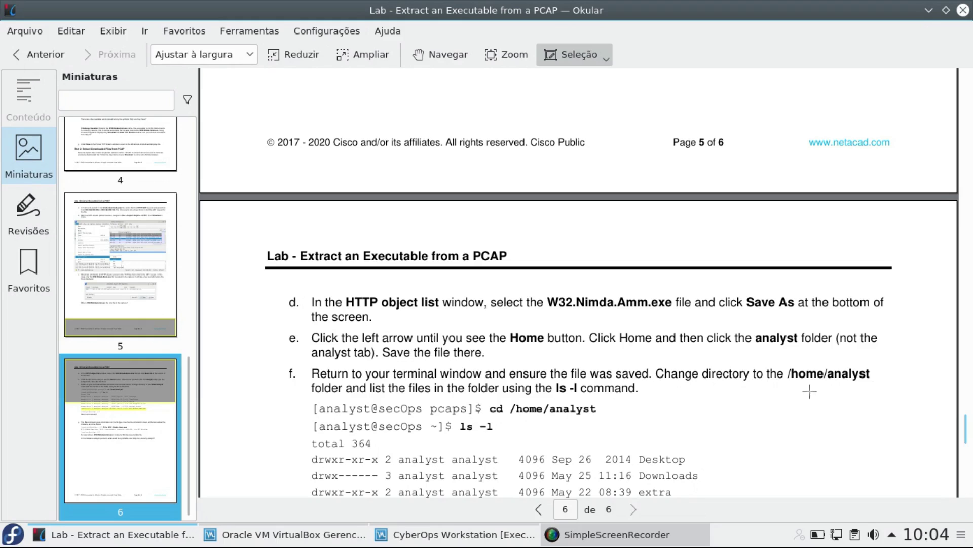
scroll(693, 407, down, 3)
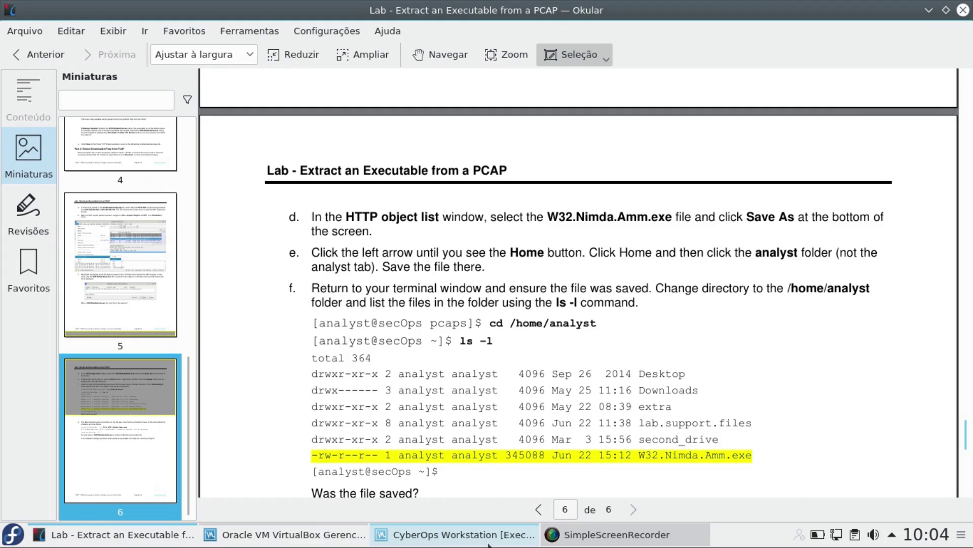
Switch back to the CyberOps Workstation virtual machine and close the HTTP object list and Wireshark
click(455, 535)
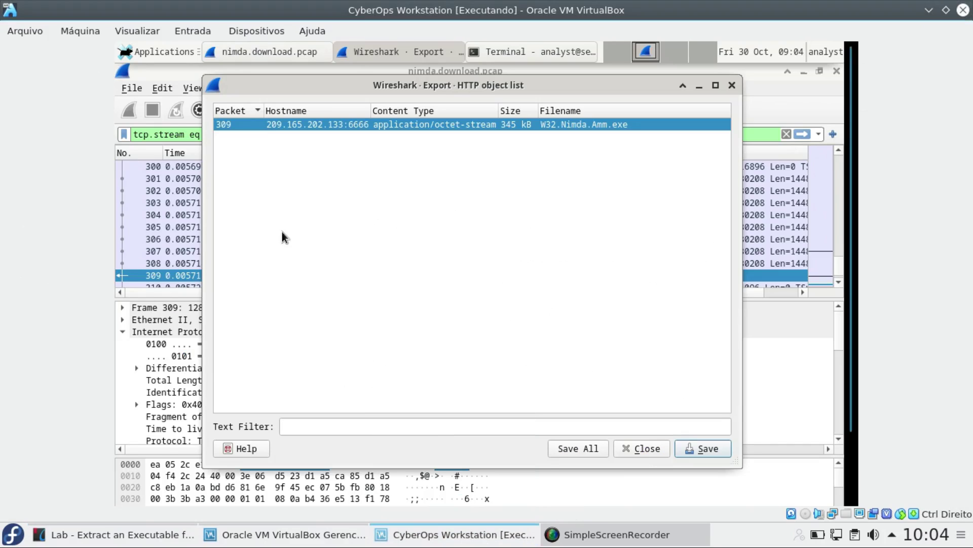
click(731, 85)
click(837, 71)
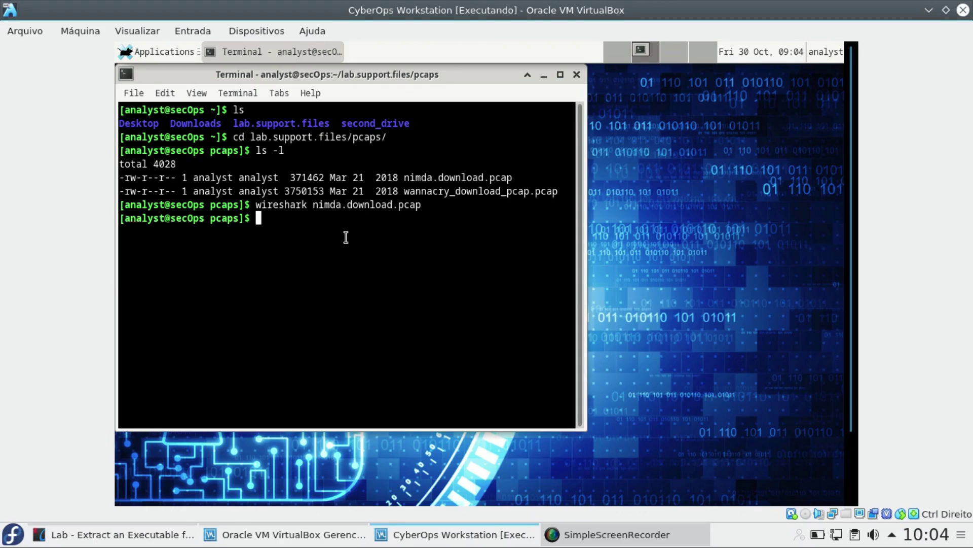
List the pcaps folder's contents in long format with ls -l and highlight the W32.Nimda.Amm.exe entry
text(ls -l)
key(Return)
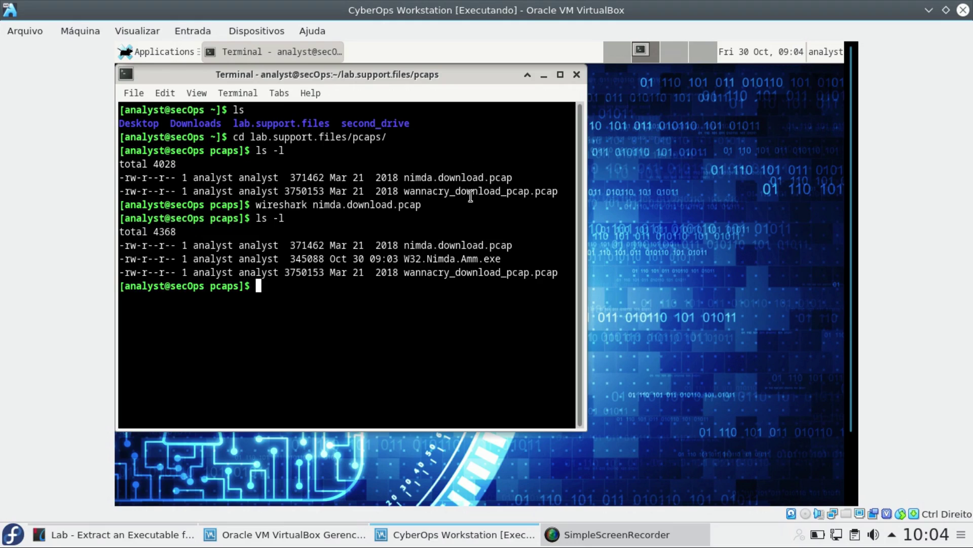
drag(405, 258, 507, 258)
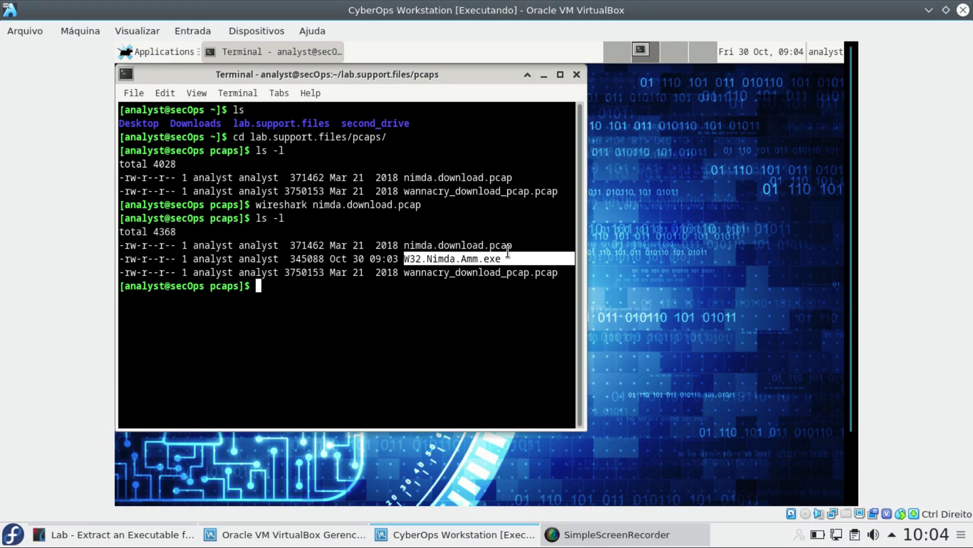
click(502, 259)
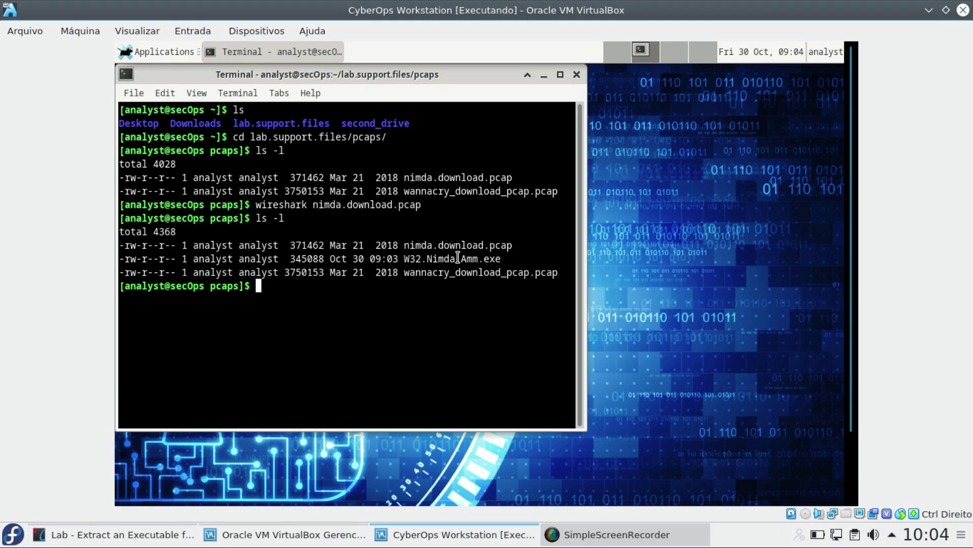
drag(405, 259, 500, 261)
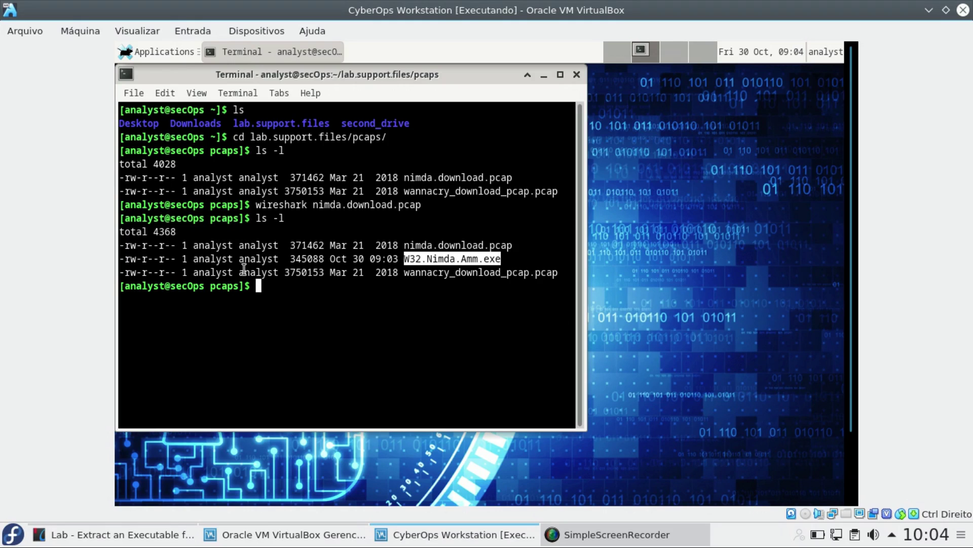
Read step g on page 6 of the Okular lab guide, and begin a file command in the virtual machine's terminal
click(122, 534)
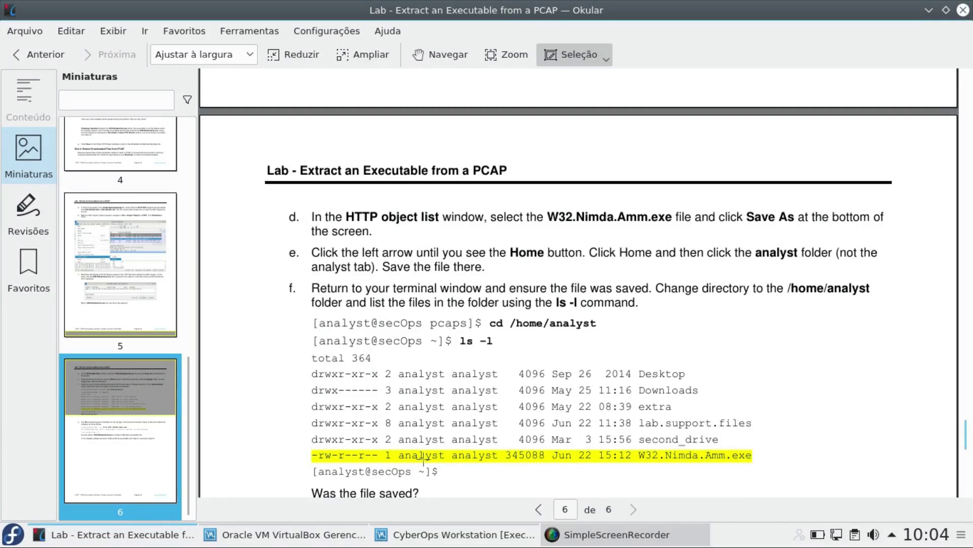
scroll(557, 438, down, 3)
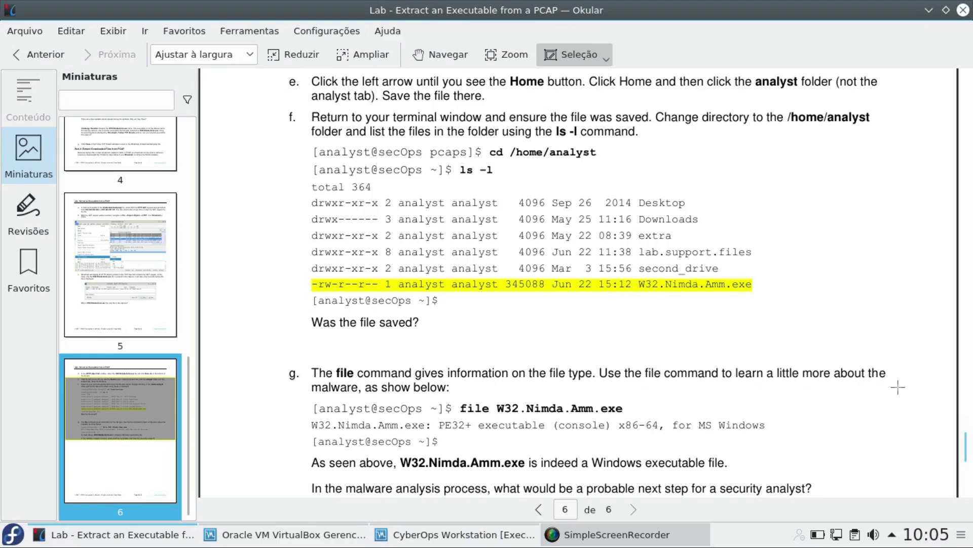
scroll(780, 398, down, 3)
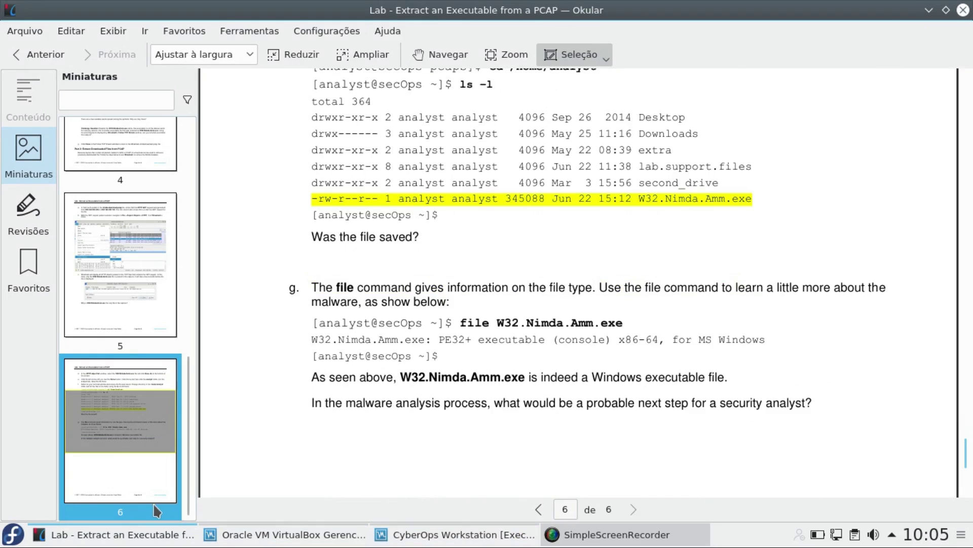
click(505, 535)
text(file )
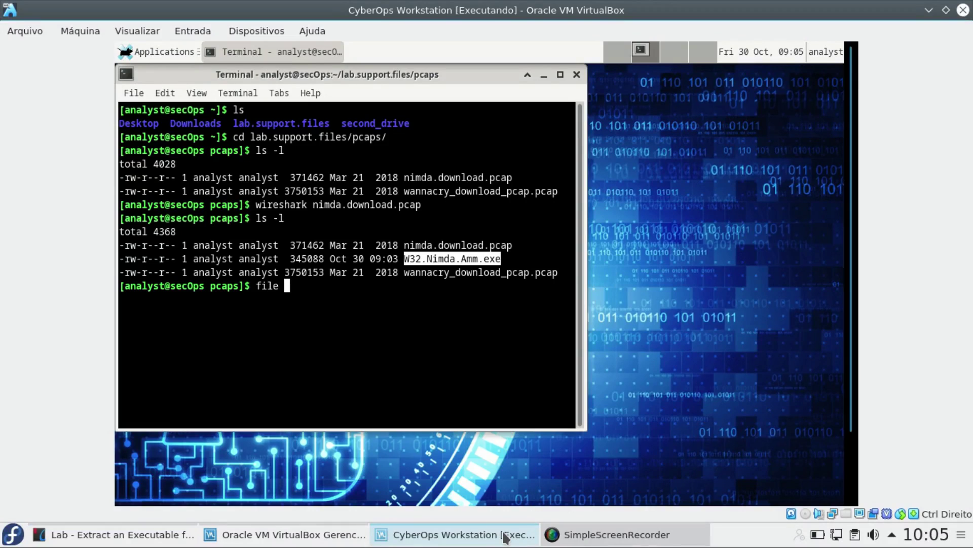
text(w)
key(Tab)
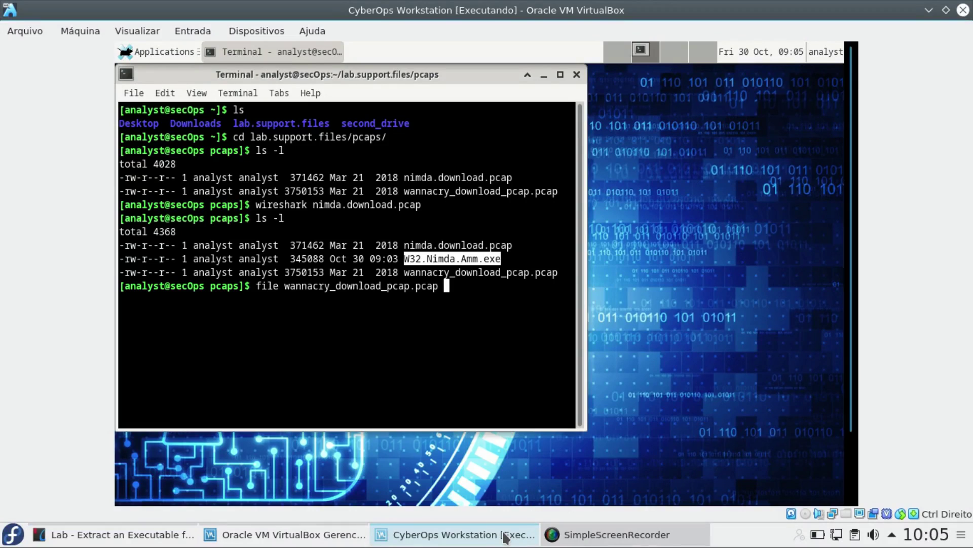
key(BackSpace)
key(BackSpace)
key(BackSpace)
key(BackSpace)
key(BackSpace)
key(BackSpace)
key(BackSpace)
key(BackSpace)
key(BackSpace)
key(BackSpace)
key(BackSpace)
key(BackSpace)
key(BackSpace)
key(BackSpace)
key(BackSpace)
key(BackSpace)
key(BackSpace)
key(BackSpace)
key(BackSpace)
key(BackSpace)
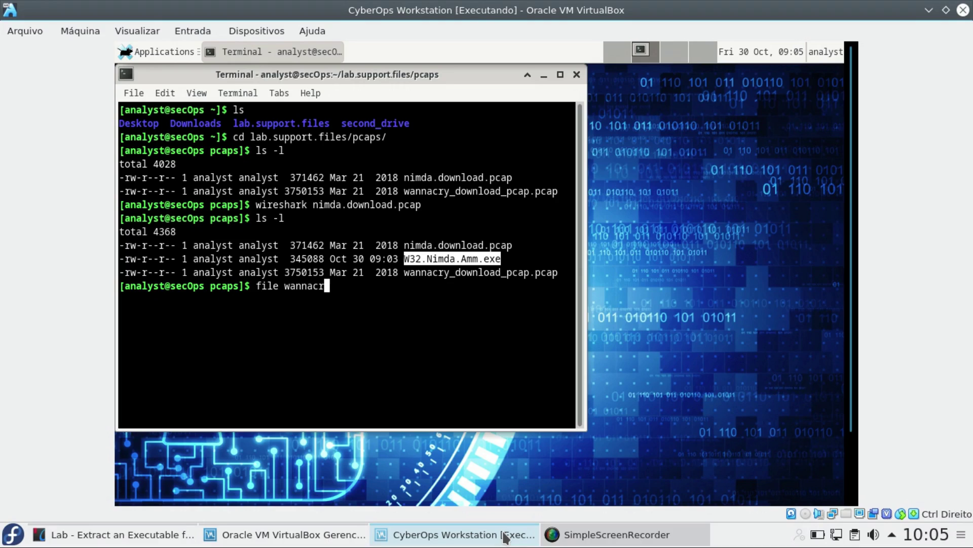
key(BackSpace)
text(32.)
key(BackSpace)
key(BackSpace)
key(BackSpace)
key(BackSpace)
Run the file command on W32.Nimda.Amm.exe and highlight the operating system part of its output
text(W)
key(Tab)
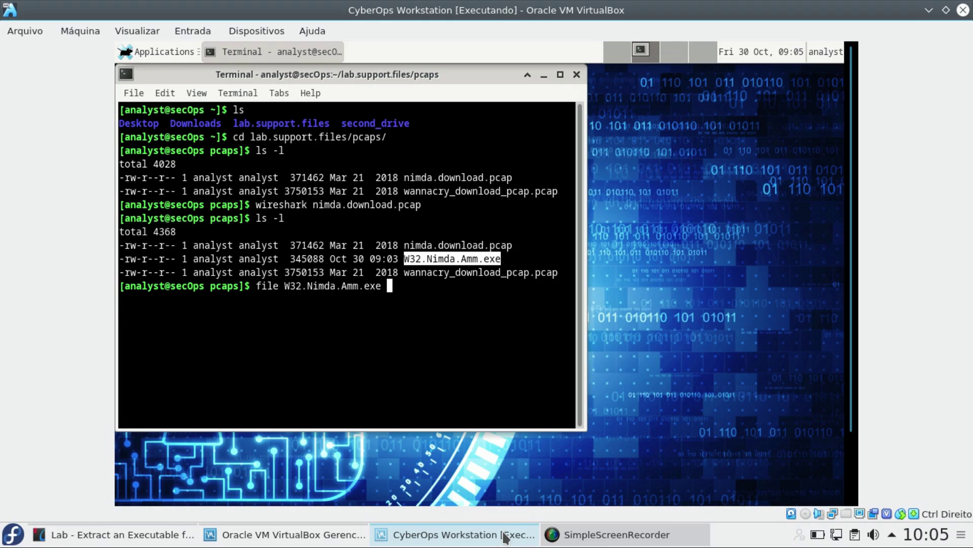
key(Return)
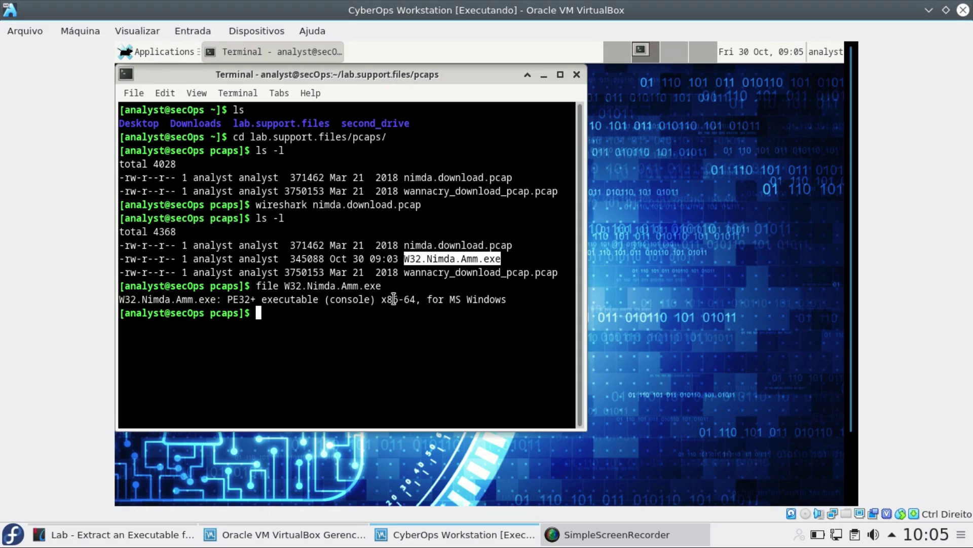
drag(507, 299, 398, 300)
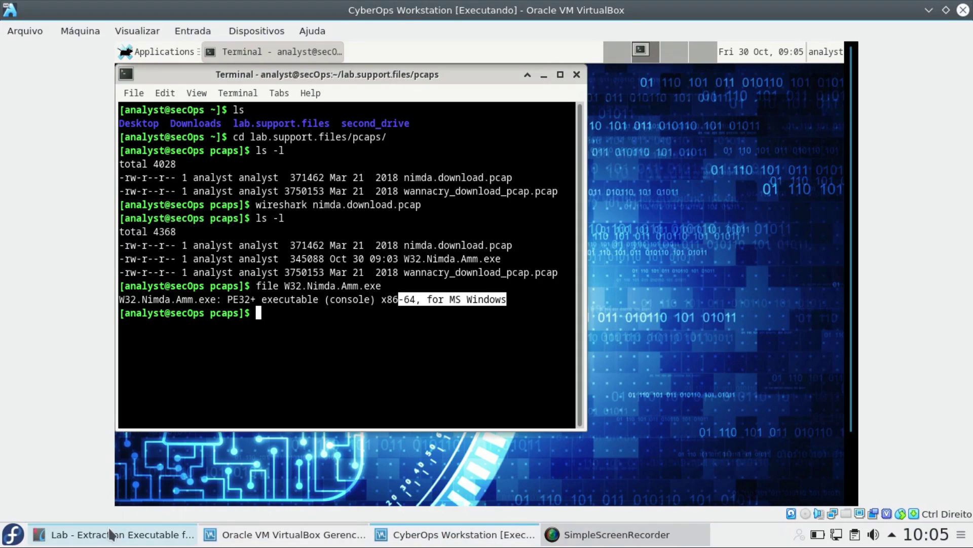
Switch to the Okular lab guide and read the closing question about a security analyst's probable next step
click(61, 534)
scroll(585, 432, down, 3)
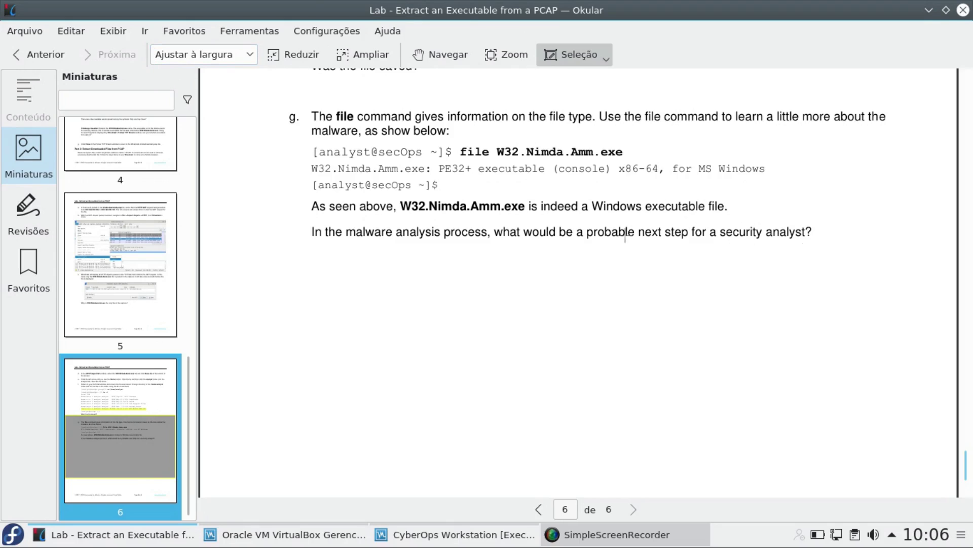
drag(826, 240, 306, 223)
click(775, 300)
drag(396, 195, 529, 214)
click(508, 222)
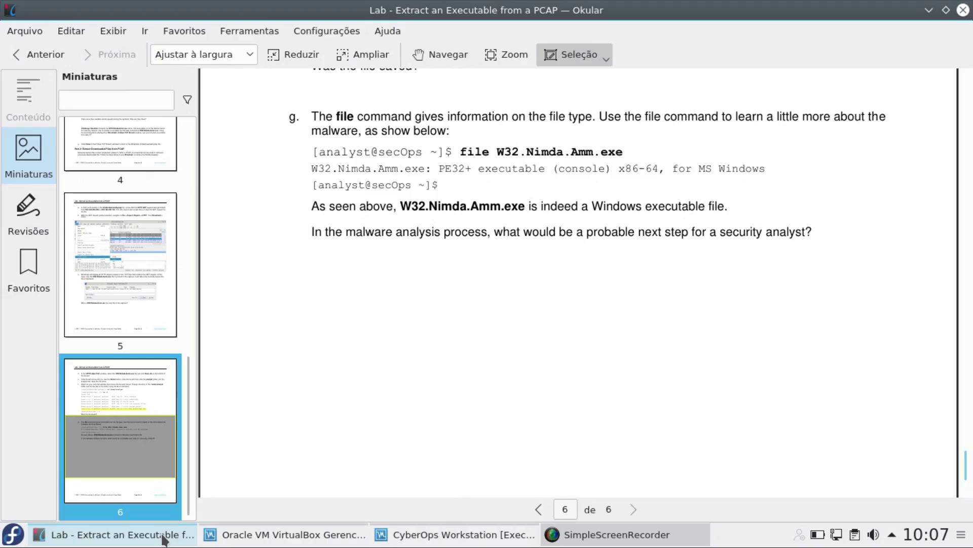
Return to the CyberOps Workstation virtual machine, launch Firefox and go to virustotal.com
click(186, 533)
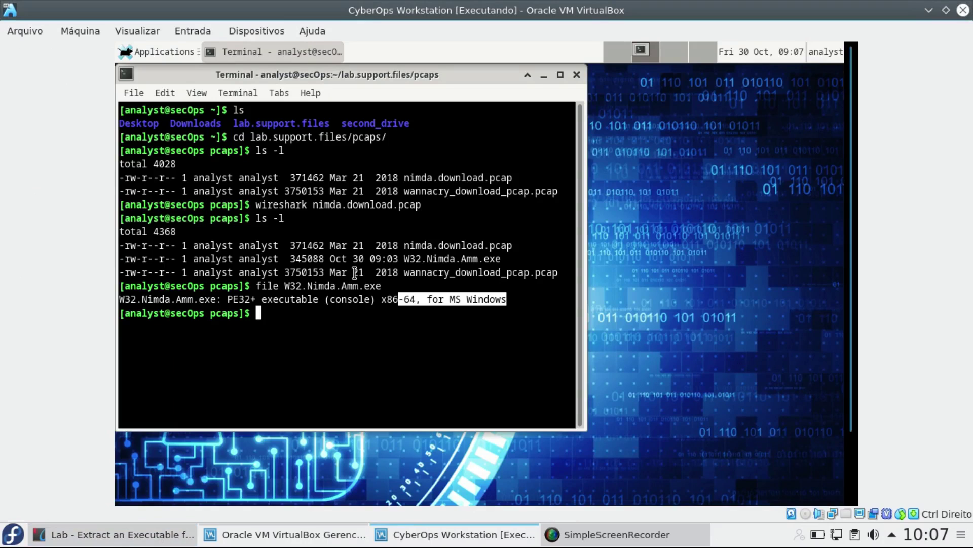
click(166, 50)
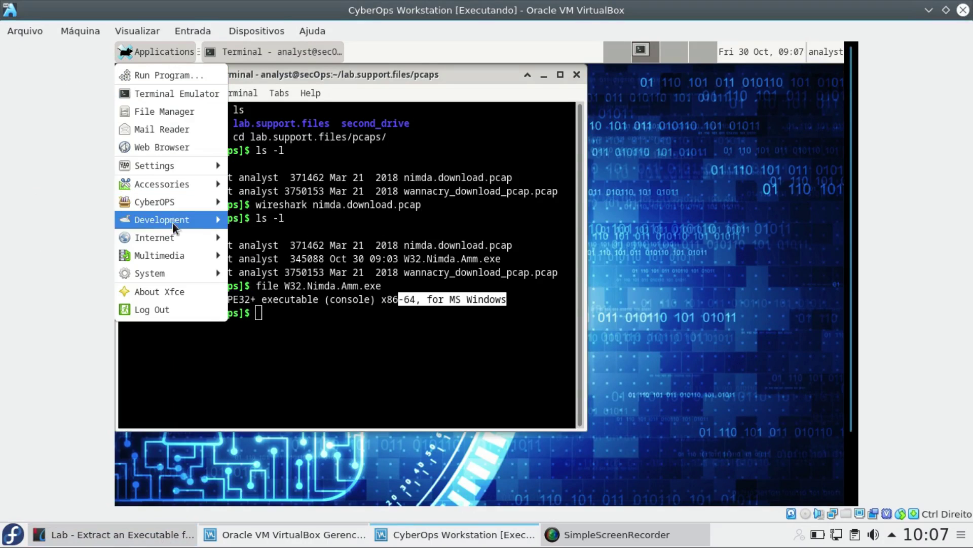
mouse_move(168, 238)
click(264, 273)
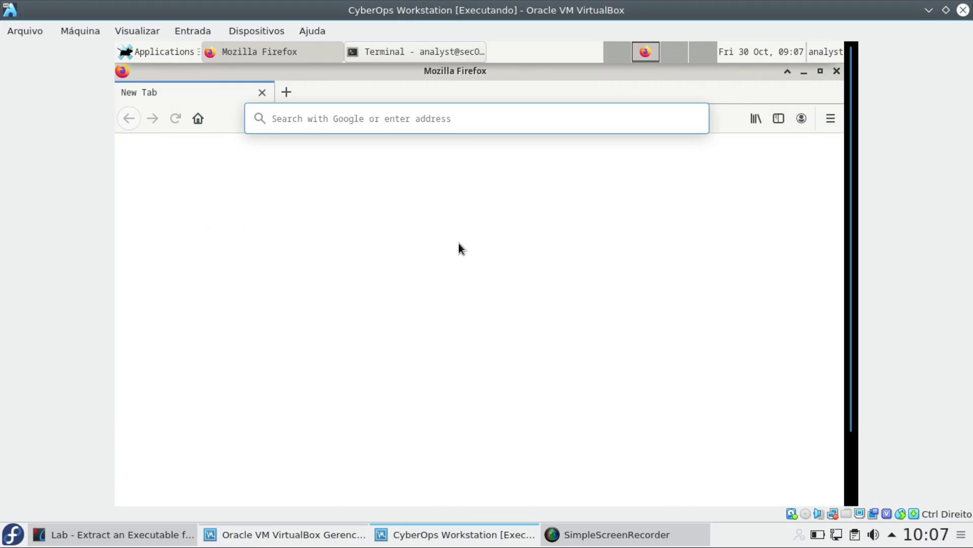
text(virustotal.com/)
key(Return)
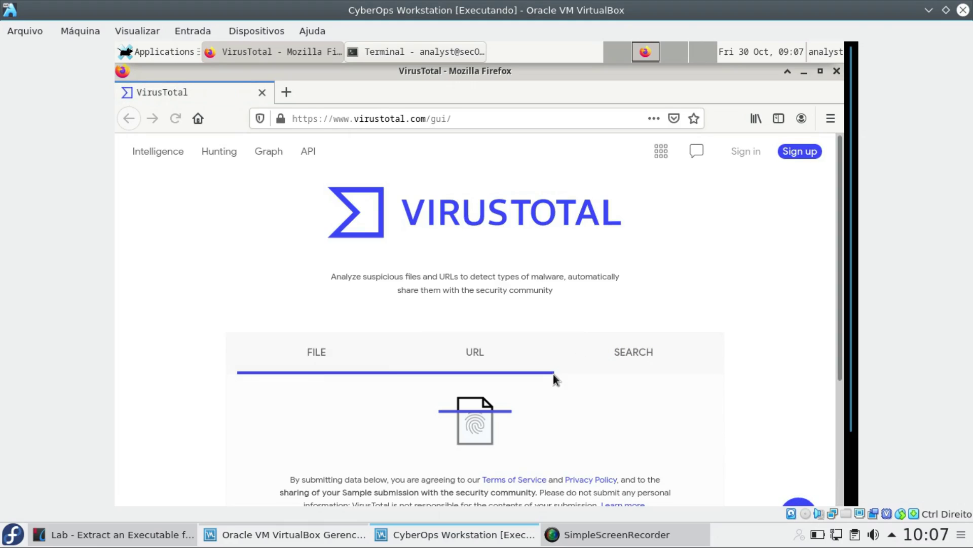
Look over VirusTotal's submission options and upload W32.Nimda.Amm.exe from the pcaps folder for analysis
scroll(680, 388, down, 4)
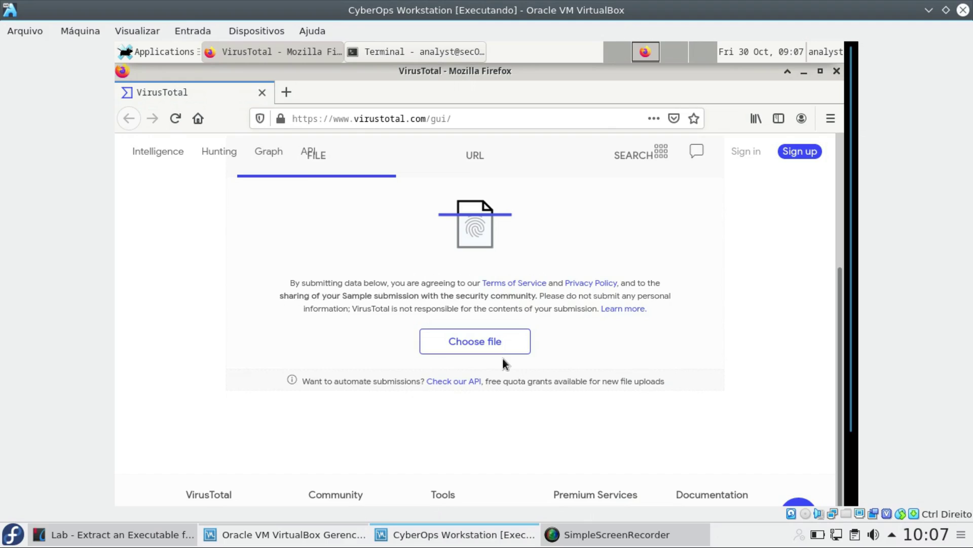
scroll(418, 262, up, 1)
click(479, 221)
click(662, 215)
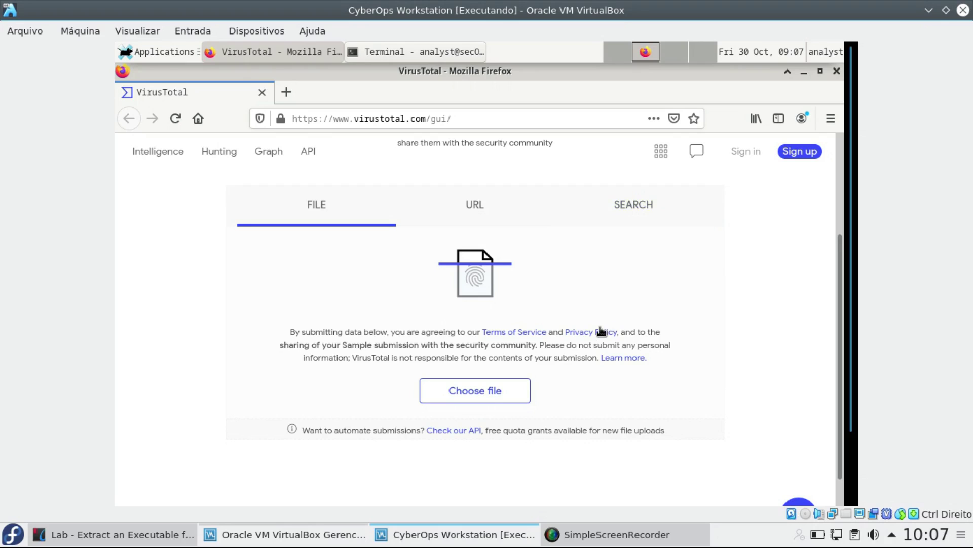
click(485, 390)
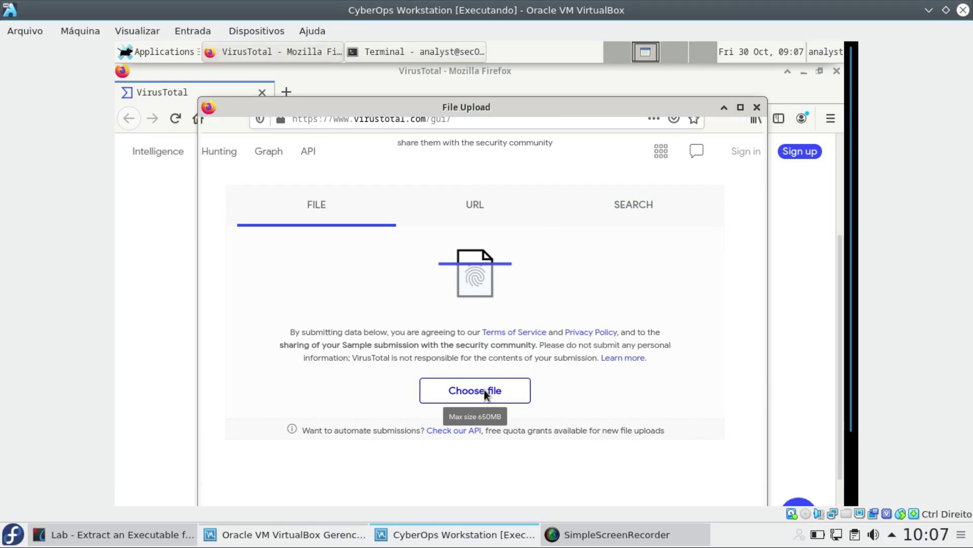
click(376, 192)
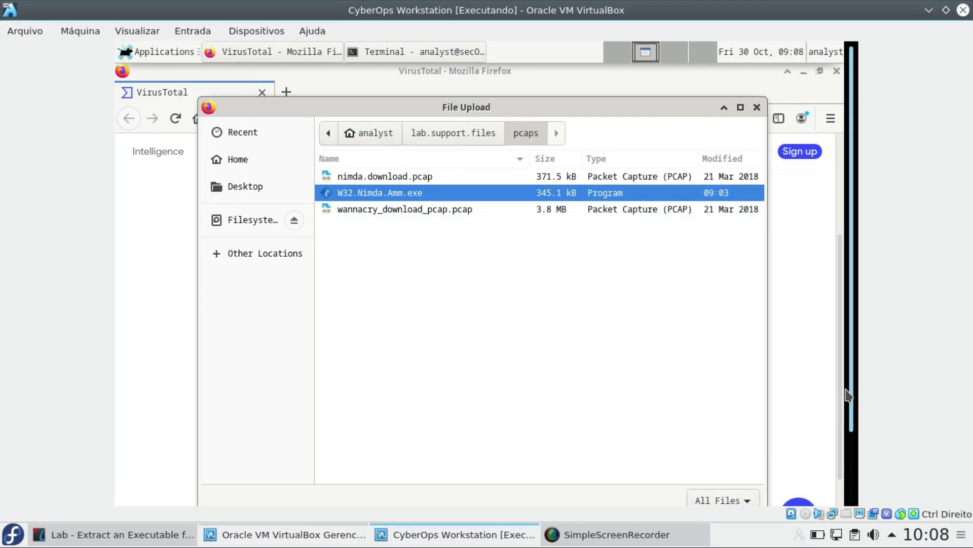
click(741, 474)
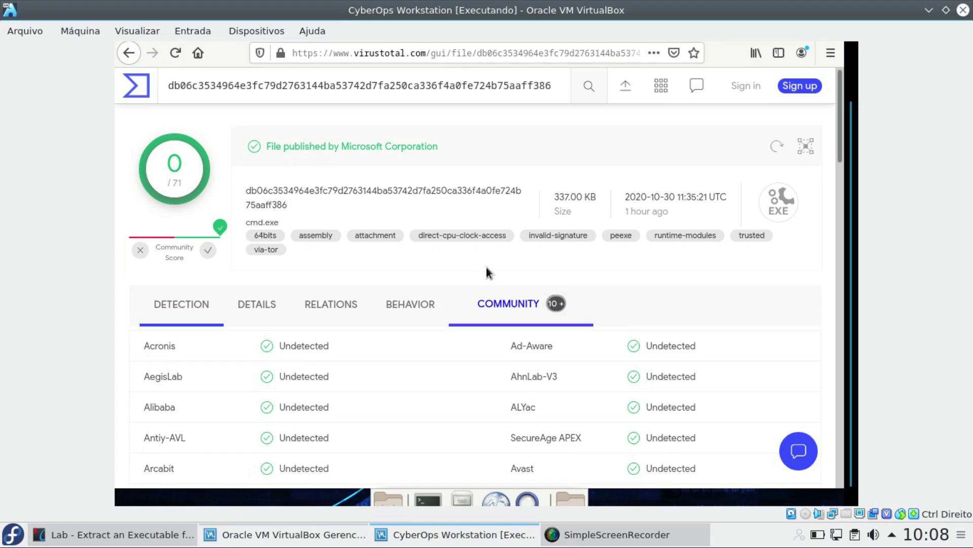
Check the file hash in the VirusTotal report's header and highlight the file size
double_click(246, 192)
drag(552, 199, 596, 199)
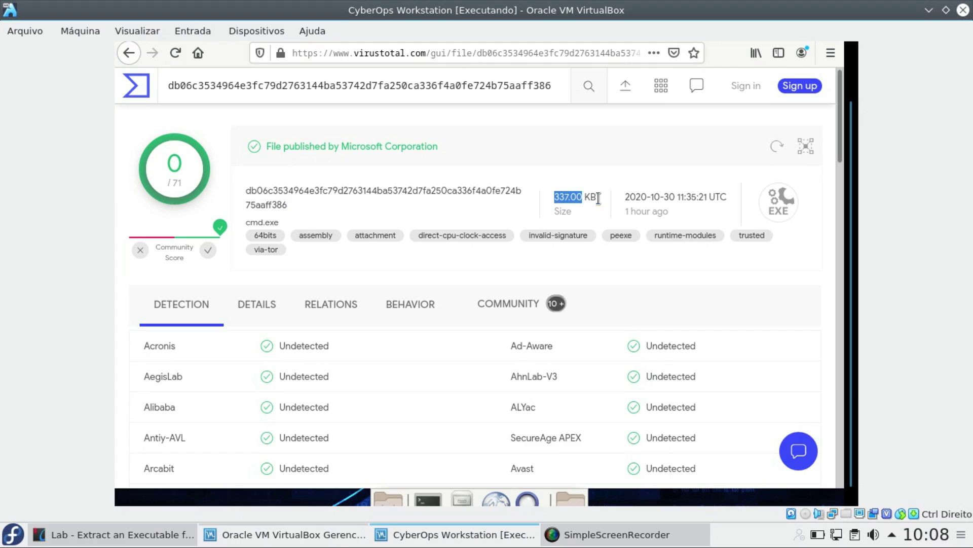
click(537, 289)
Examine the antivirus engines' detection results for the uploaded file through the whole list
scroll(537, 290, down, 3)
scroll(536, 287, down, 20)
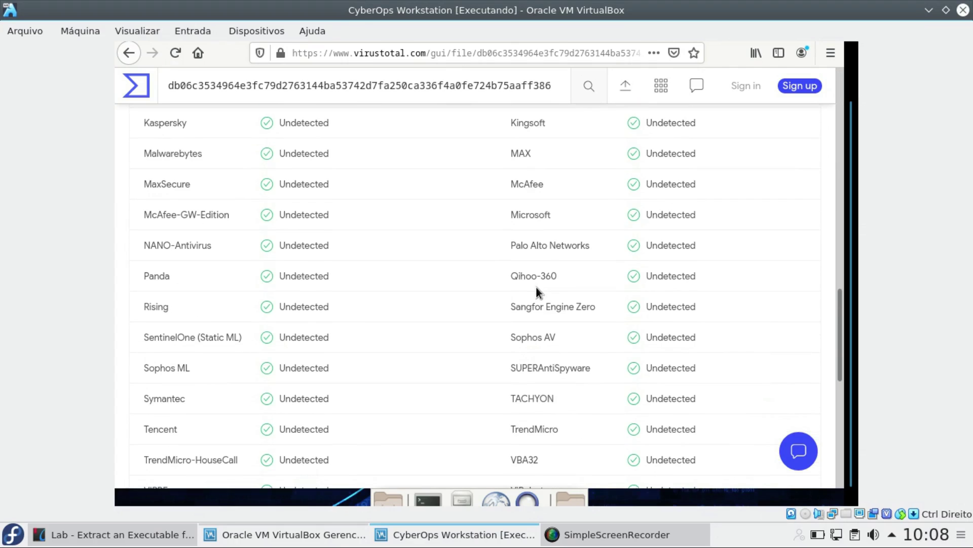
scroll(537, 286, down, 8)
scroll(537, 286, up, 2)
scroll(537, 285, up, 20)
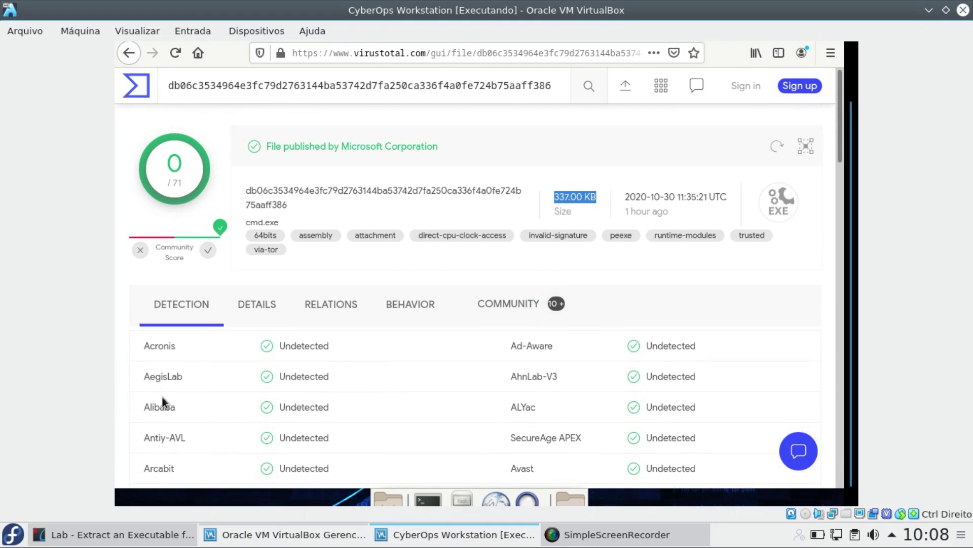
scroll(162, 395, down, 3)
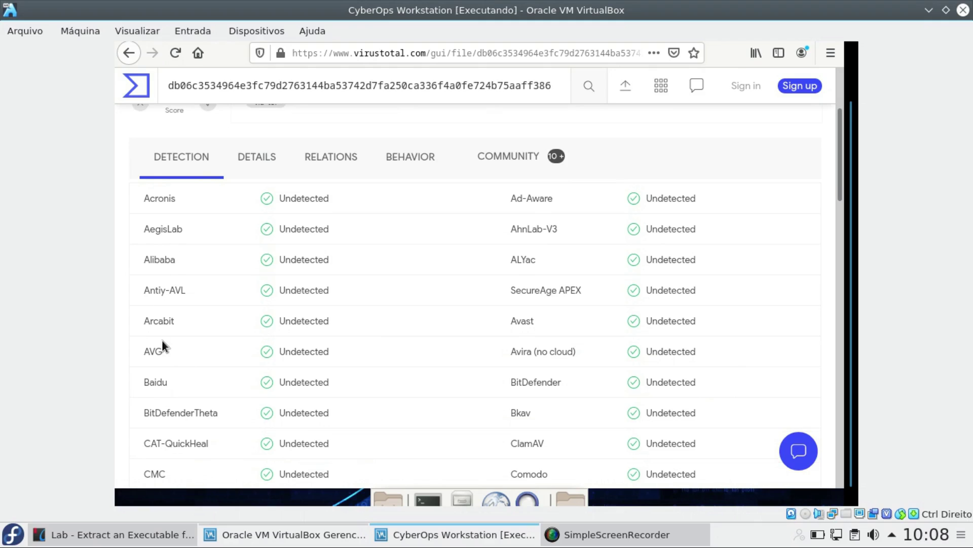
scroll(167, 320, down, 6)
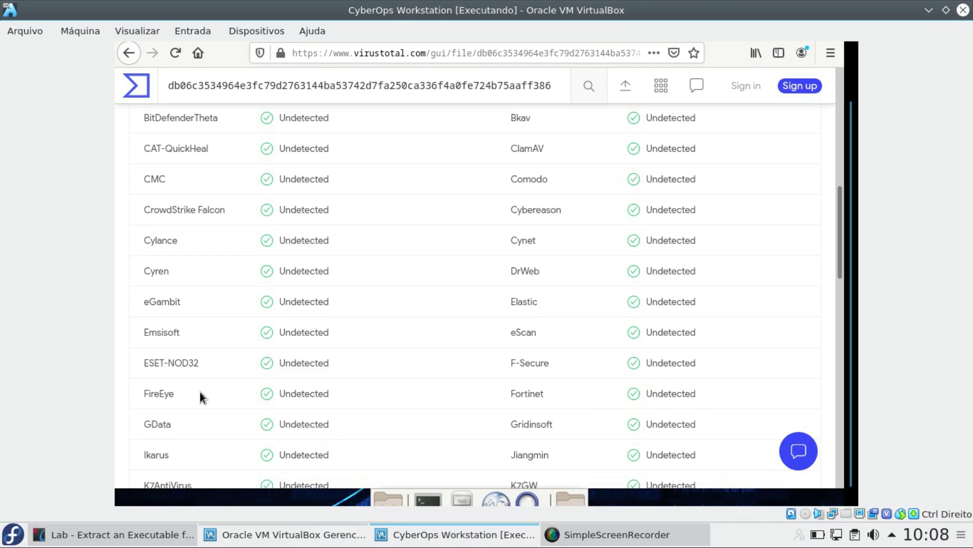
scroll(200, 391, down, 2)
scroll(200, 392, down, 2)
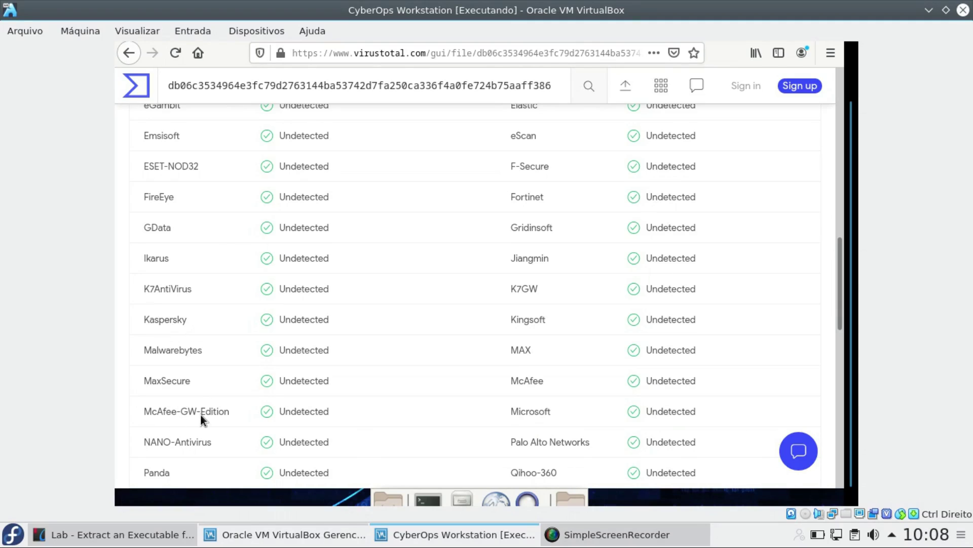
scroll(227, 404, down, 3)
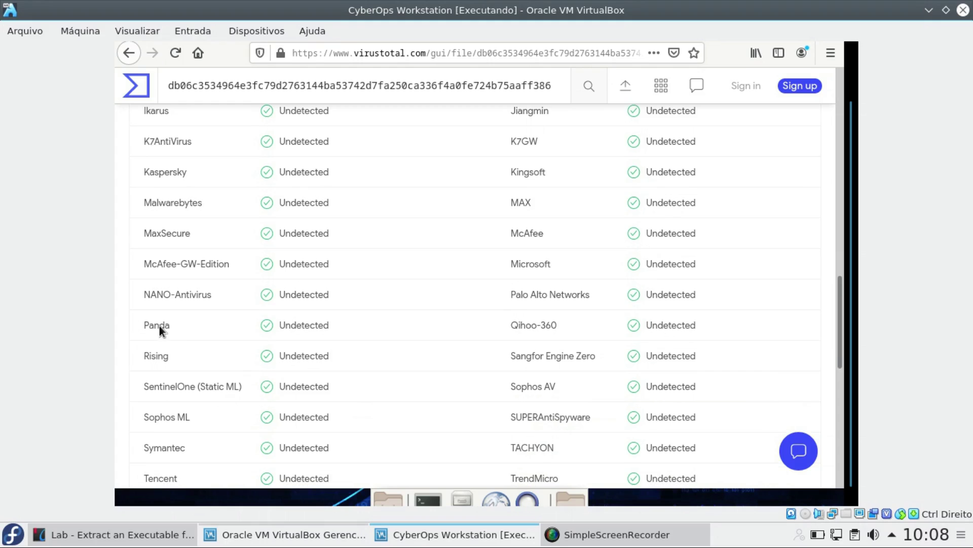
scroll(265, 396, up, 20)
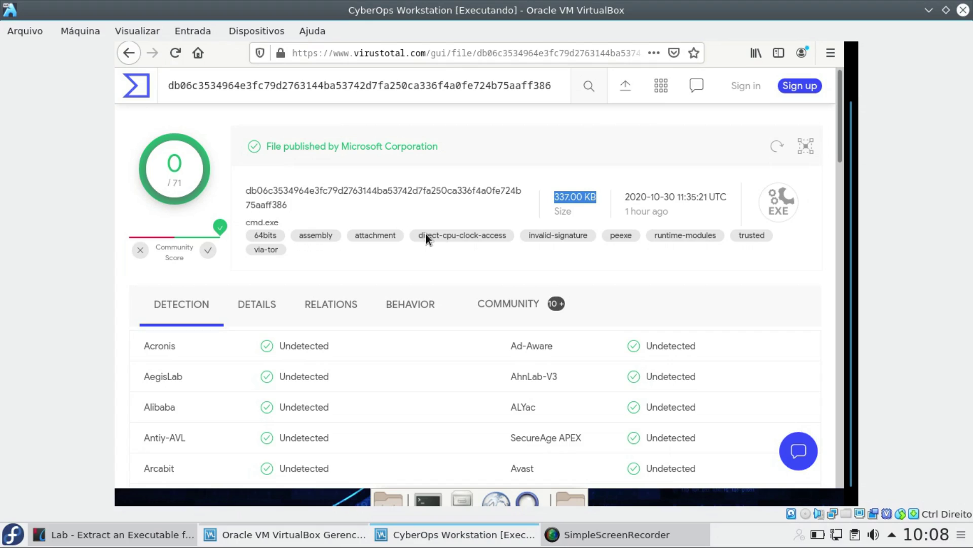
Open the report's details and examine the file's basic properties, including its hashes, type and size
click(281, 303)
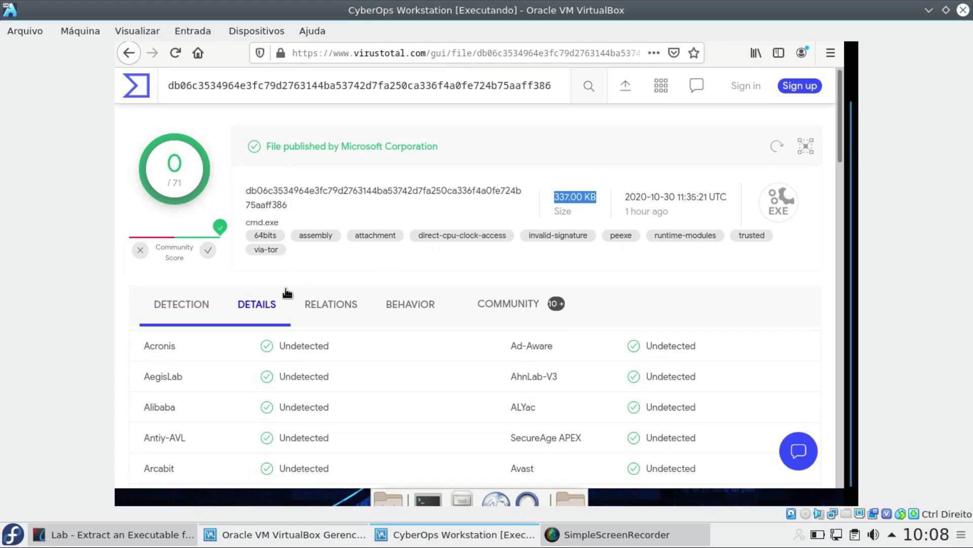
click(209, 309)
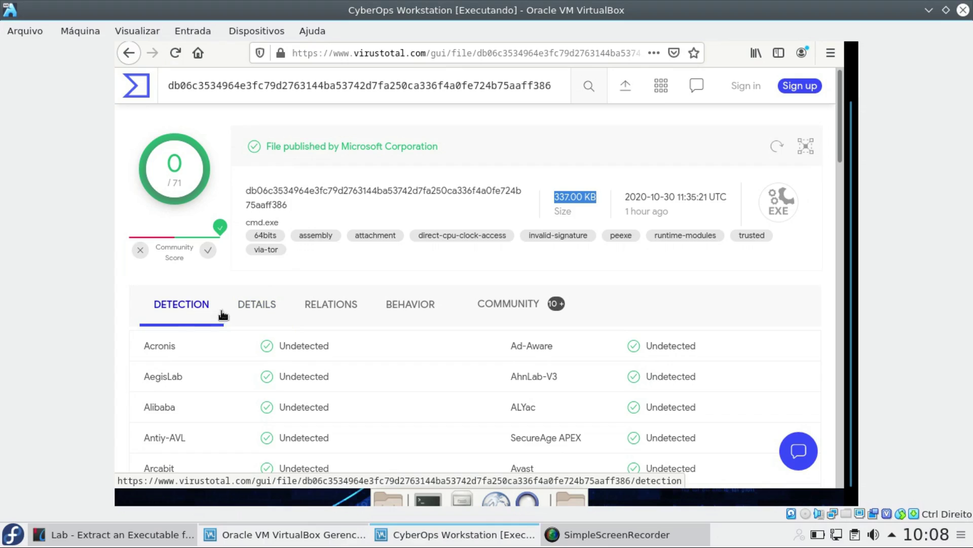
click(228, 314)
scroll(284, 324, down, 3)
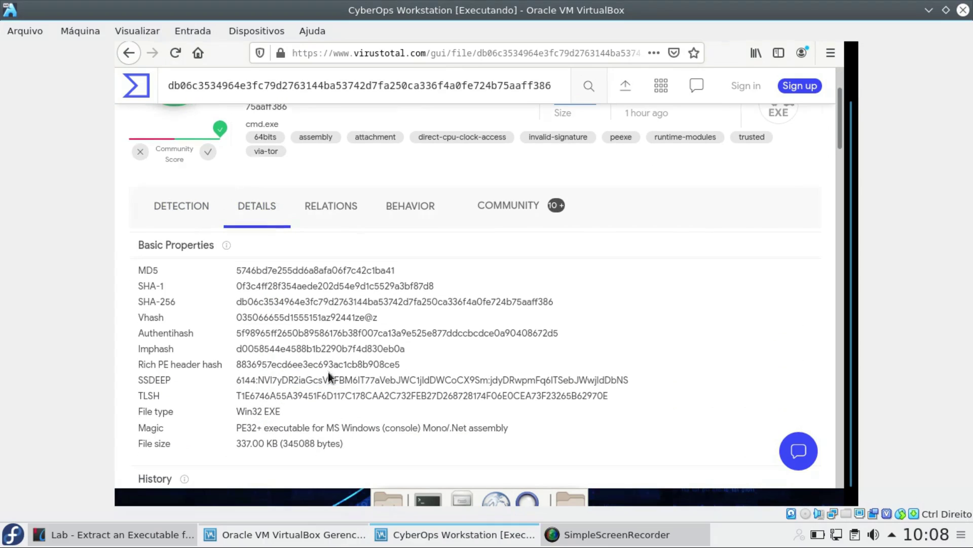
Highlight the MD5 hash and the name cmd.exe in the report's details, and examine its history, names and signature information
drag(136, 269, 385, 270)
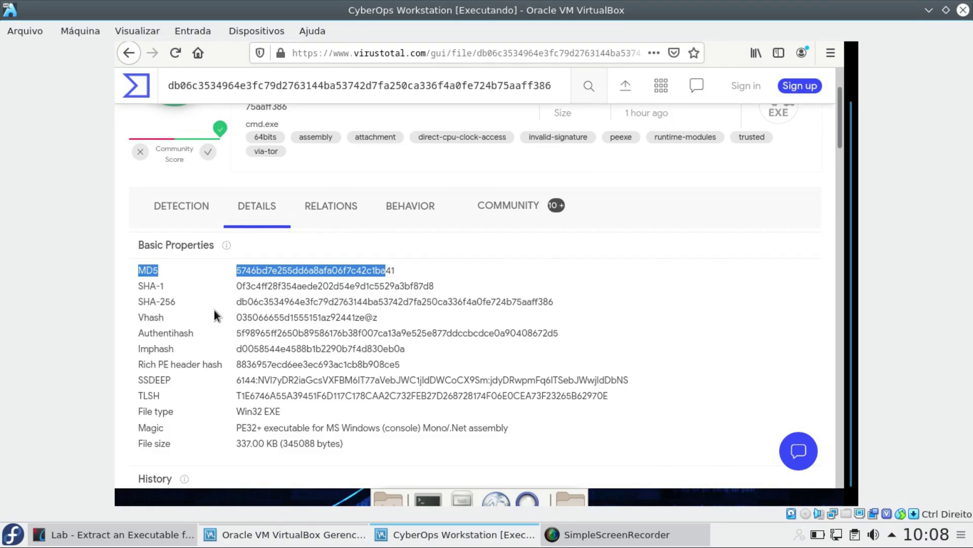
scroll(218, 315, down, 4)
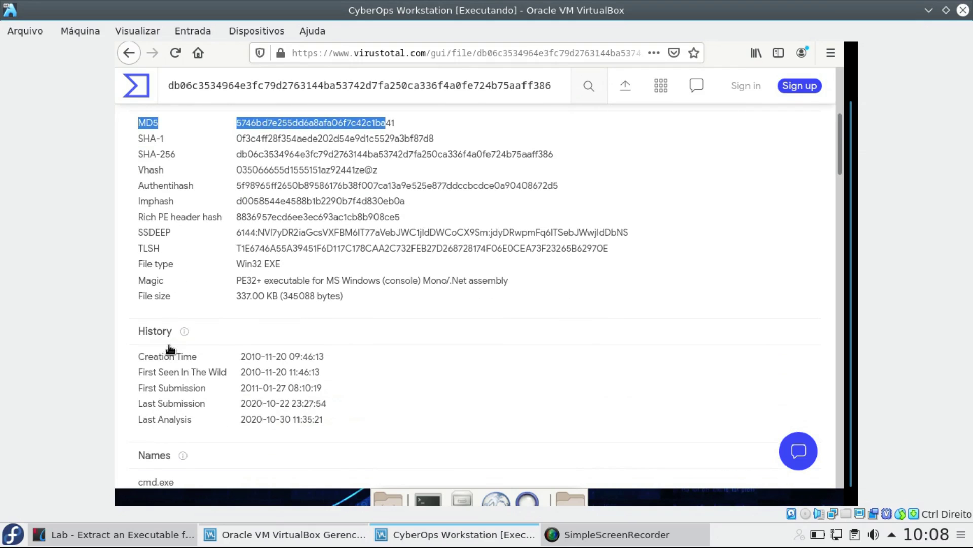
scroll(284, 371, down, 7)
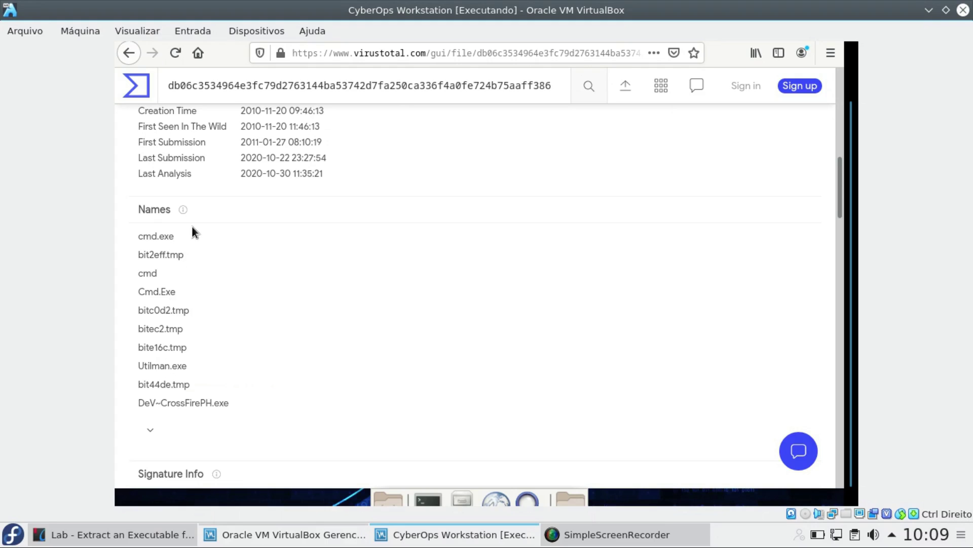
drag(138, 236, 185, 238)
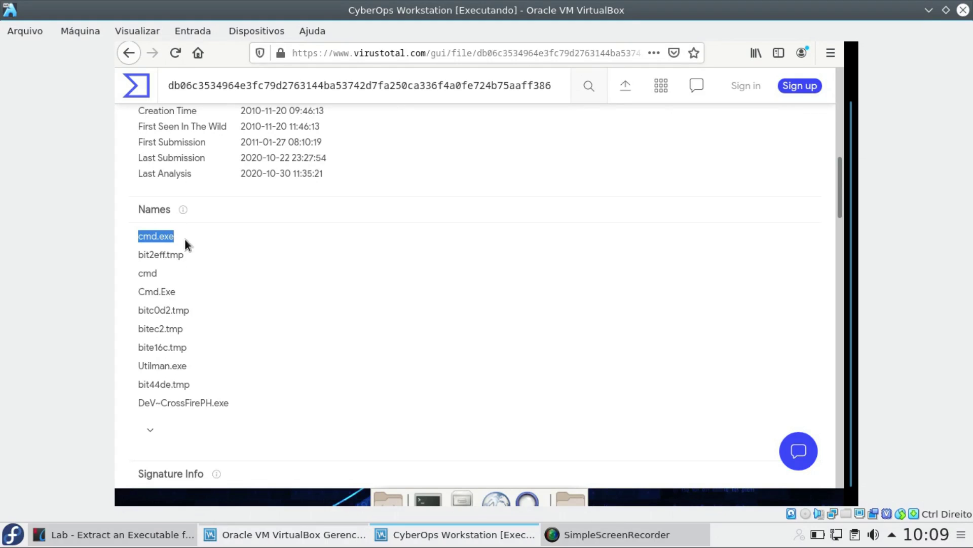
click(126, 256)
scroll(251, 330, down, 10)
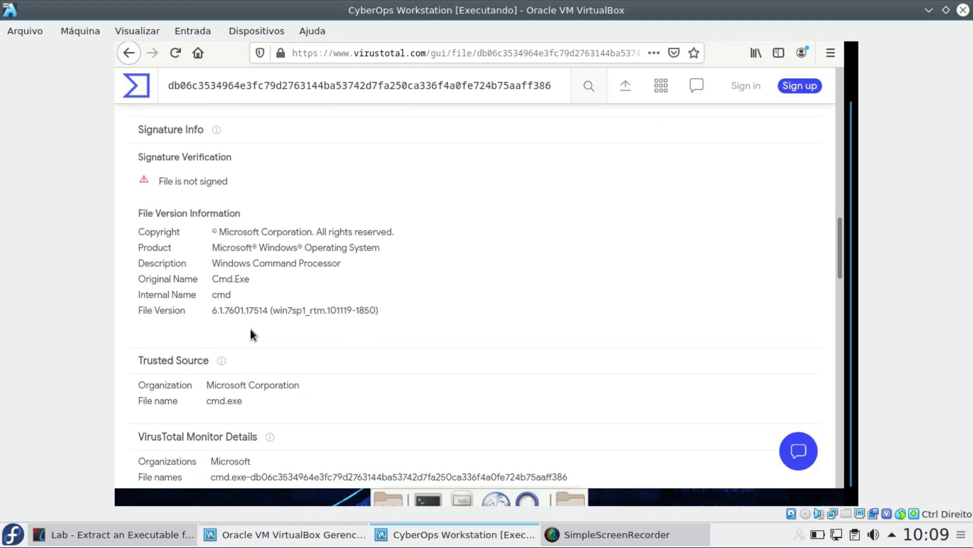
scroll(251, 330, up, 20)
scroll(251, 329, down, 3)
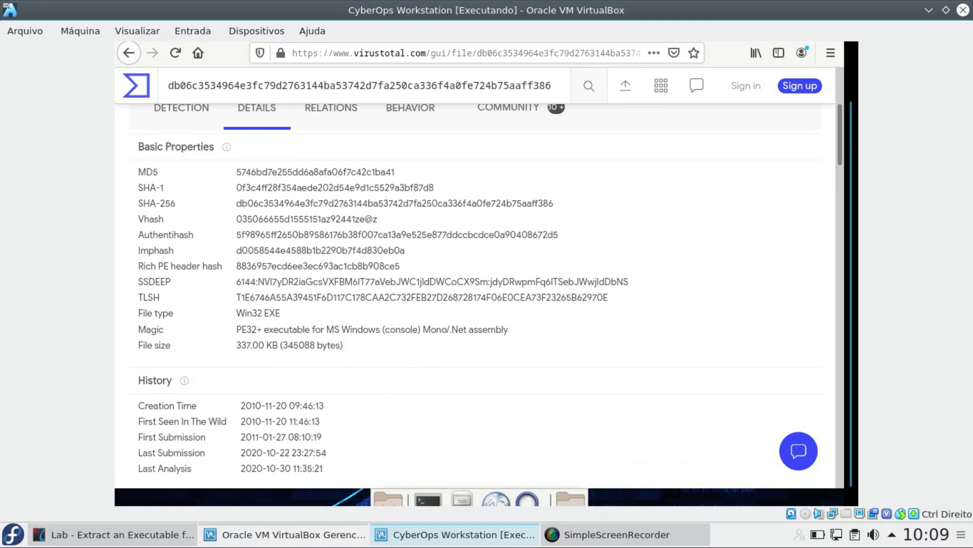
Minimize the browser and compute the MD5 hash of W32.Nimda.Amm.exe in the terminal with md5sum
mouse_move(327, 534)
click(509, 533)
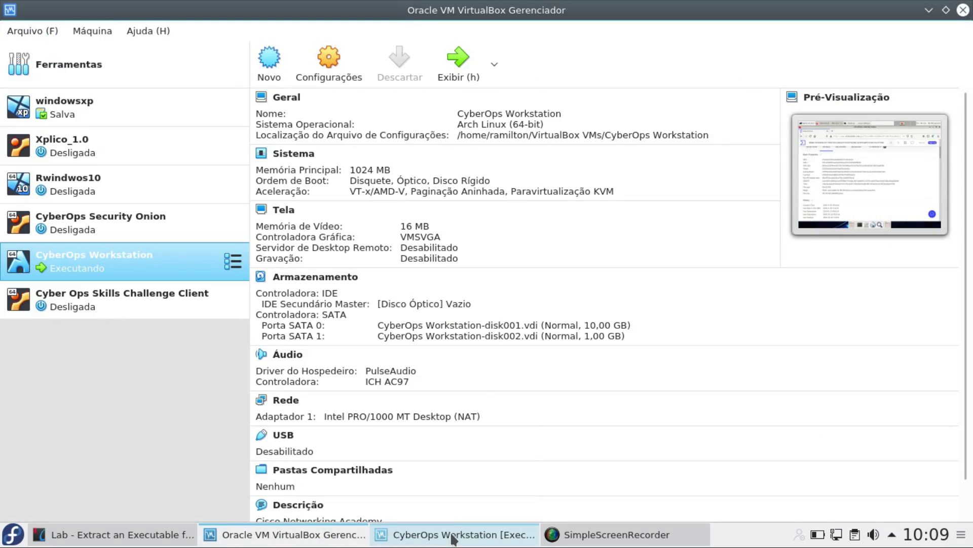
click(499, 537)
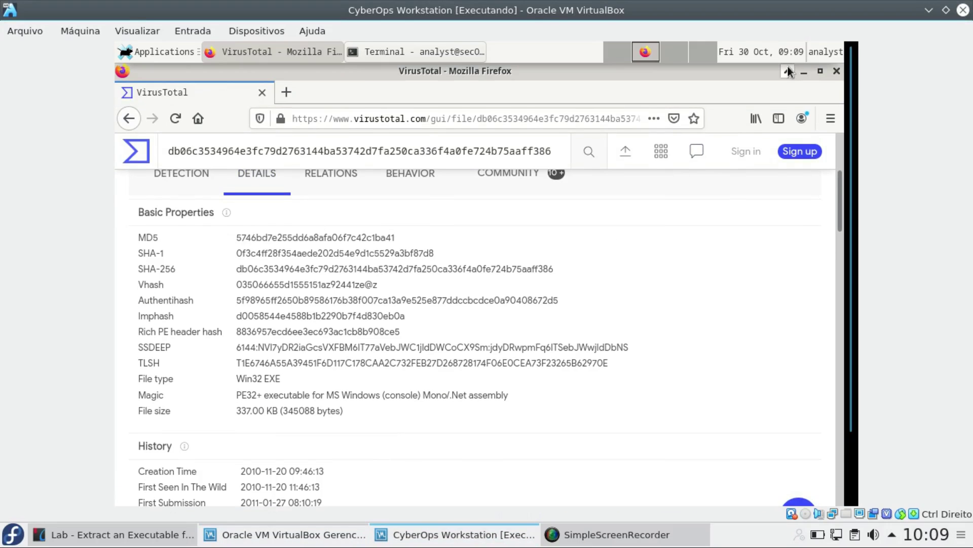
click(801, 75)
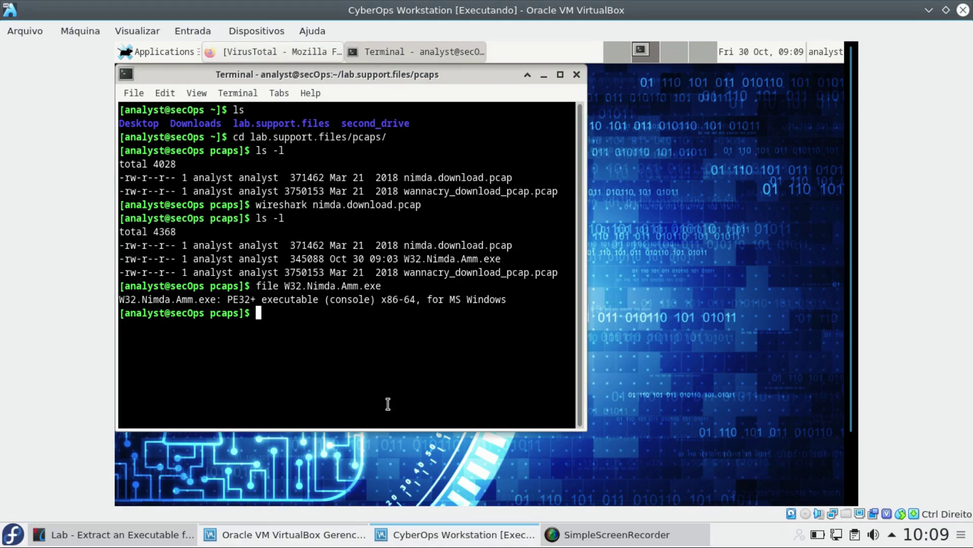
text(md5sum W)
key(Tab)
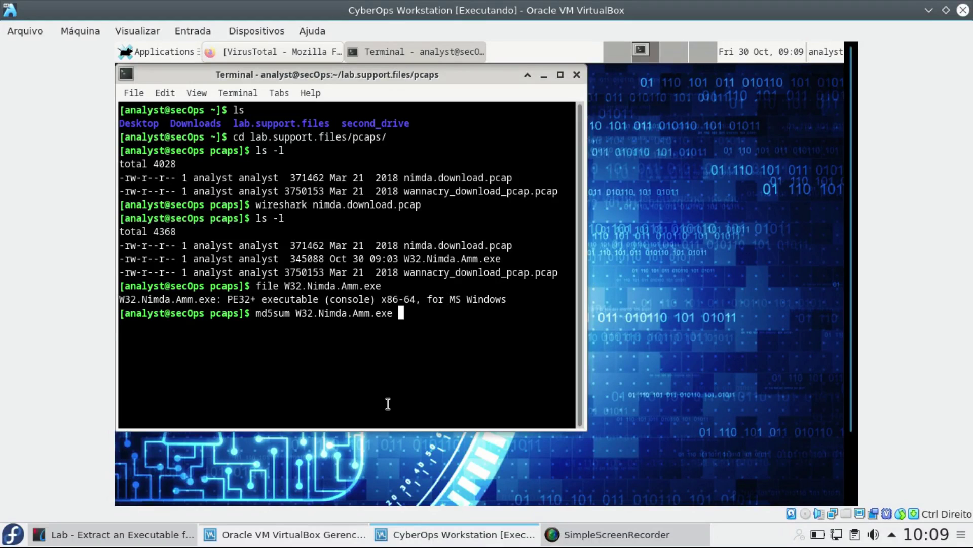
key(Return)
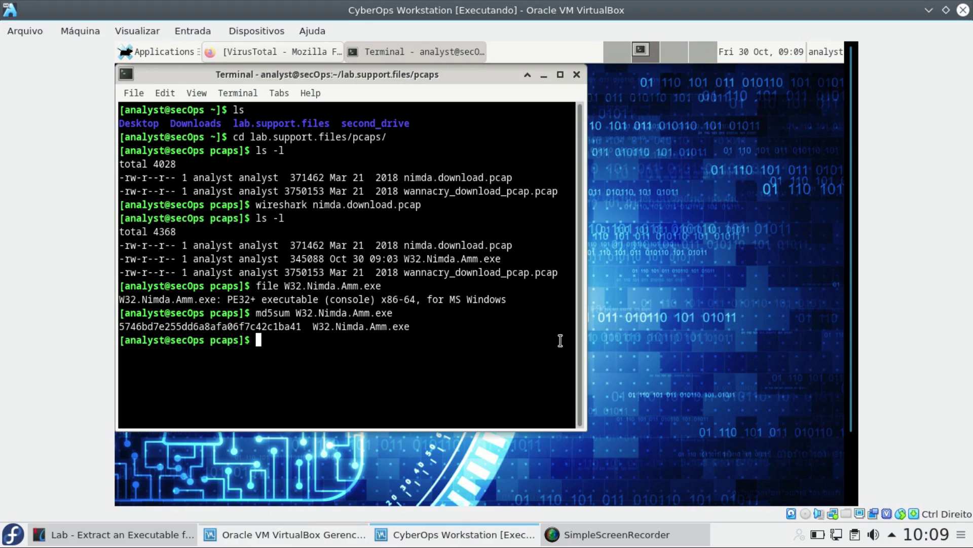
Return to the VirusTotal report and compare its MD5 value with the hash computed in the terminal
key(alt+Tab)
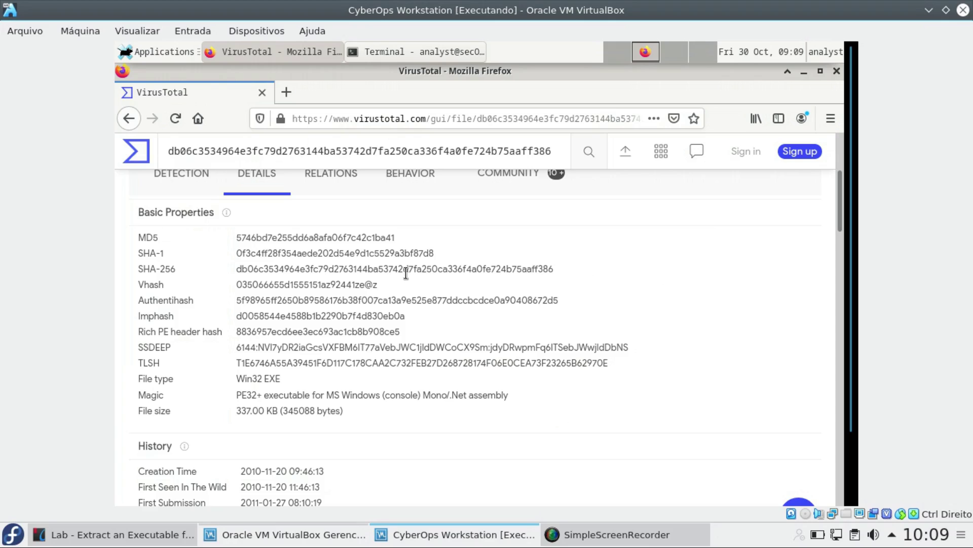
drag(235, 238, 257, 236)
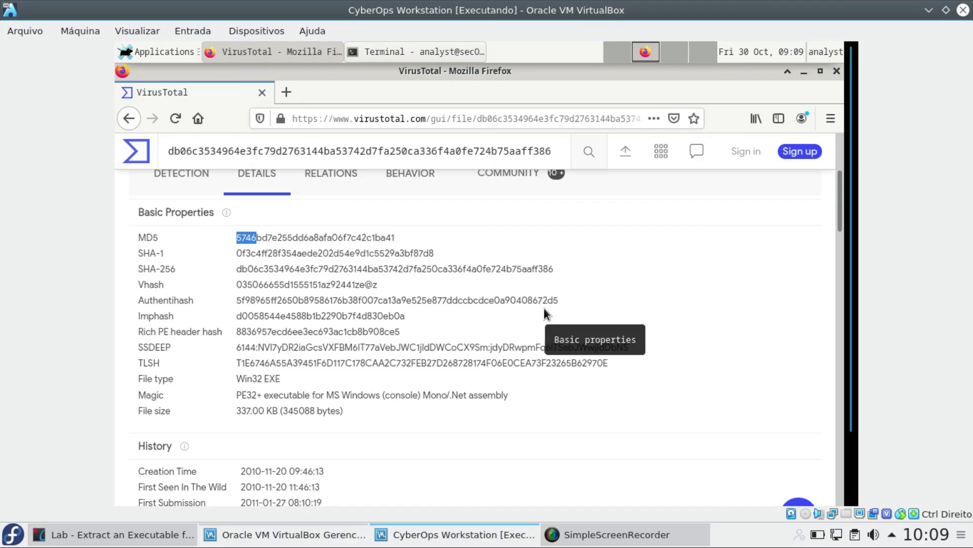
scroll(543, 309, down, 4)
scroll(543, 309, up, 8)
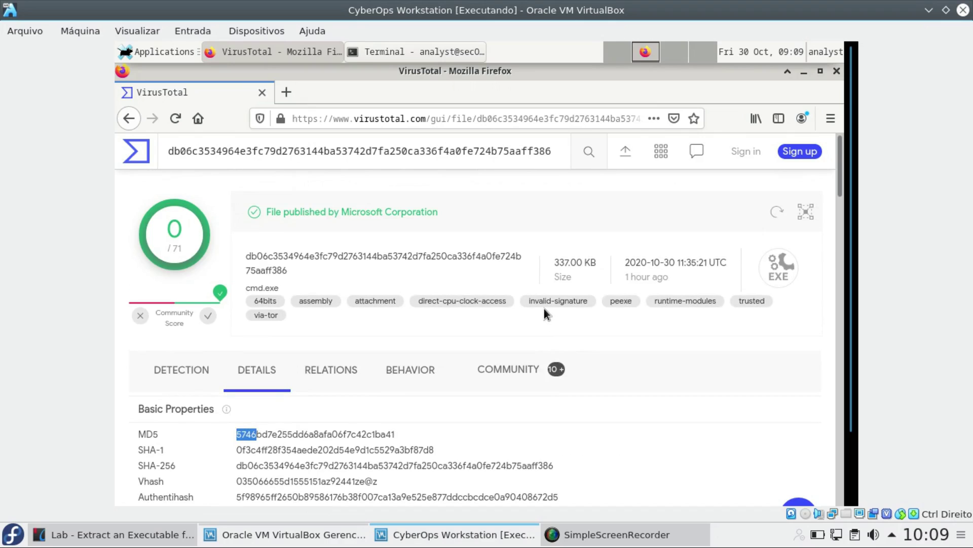
Close the VirusTotal browser window and the terminal in the virtual machine
click(836, 71)
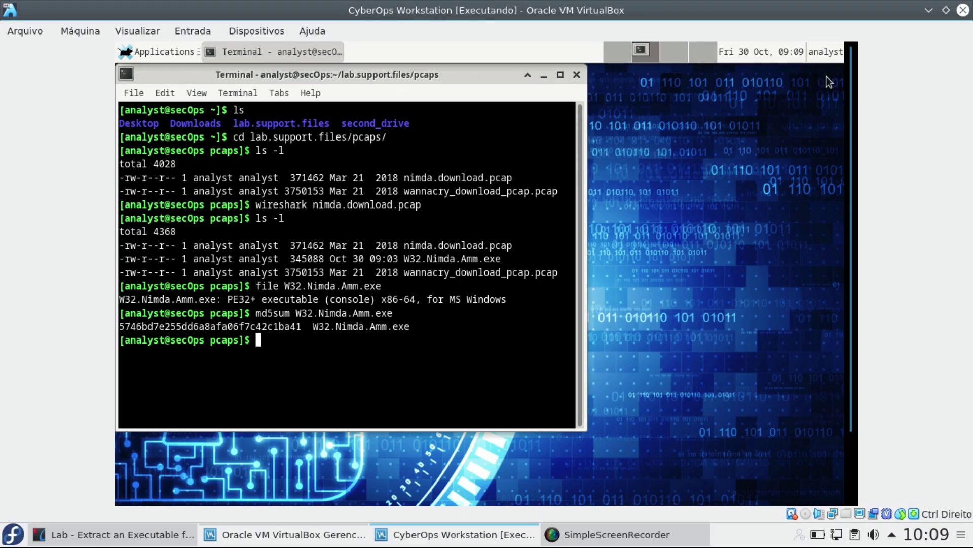
click(577, 75)
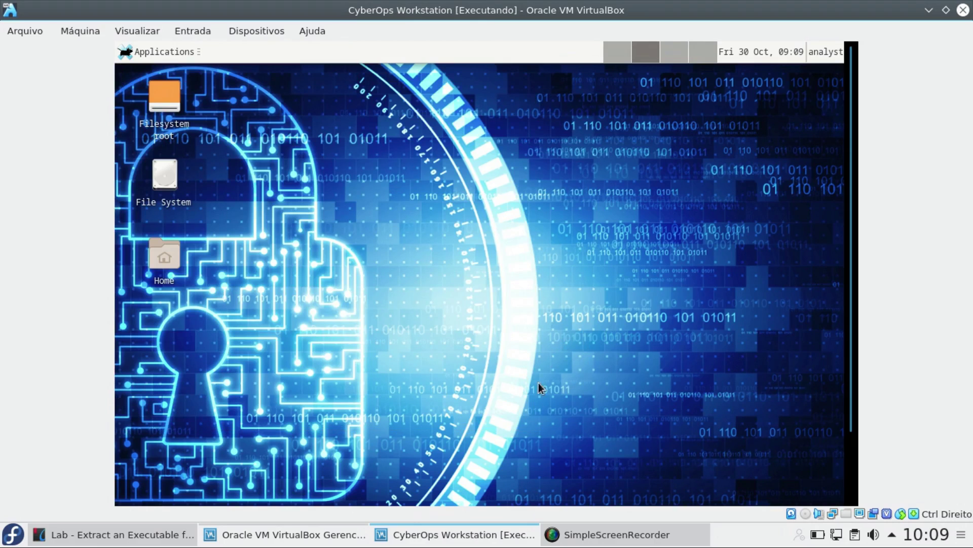
Switch to the lab document in Okular and review its pages from the file command section back to the title page
click(174, 534)
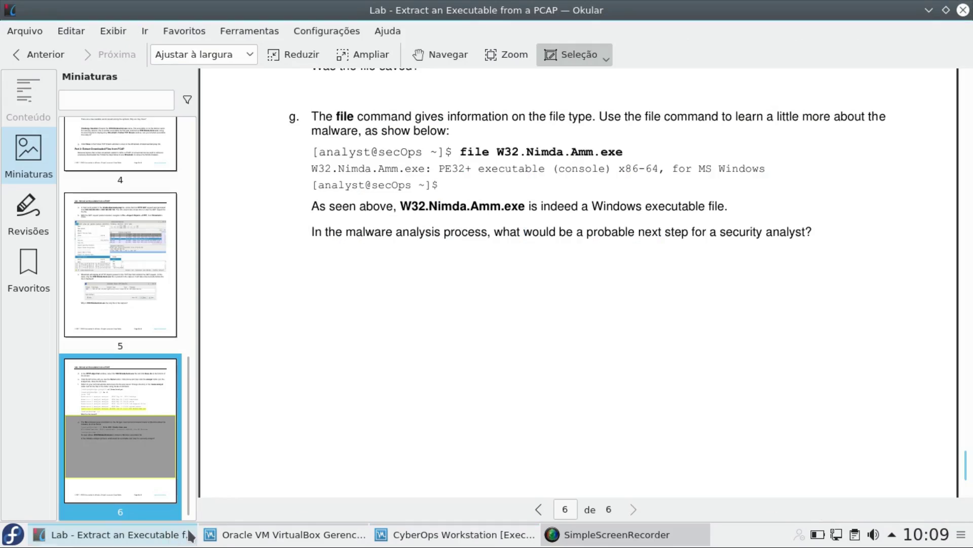
scroll(687, 289, down, 5)
scroll(687, 289, up, 12)
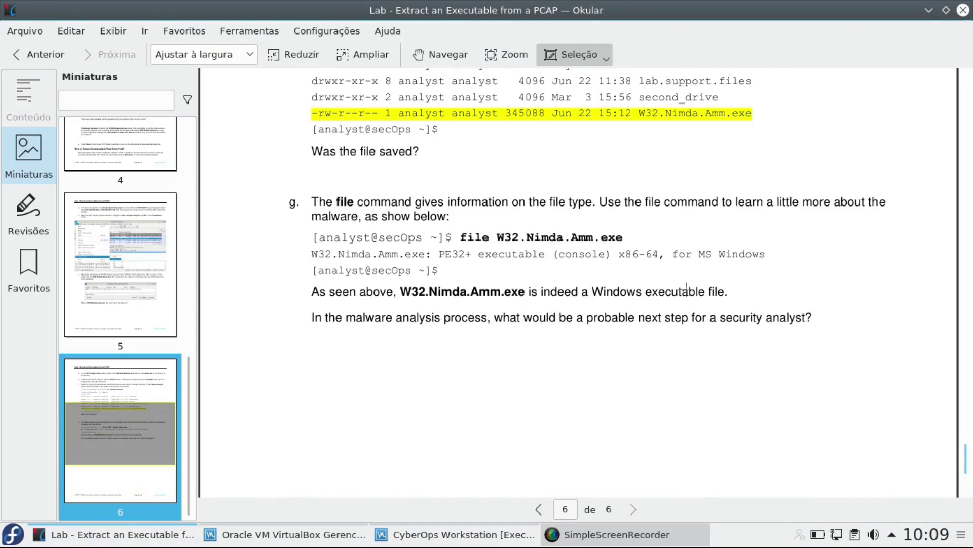
scroll(686, 289, up, 15)
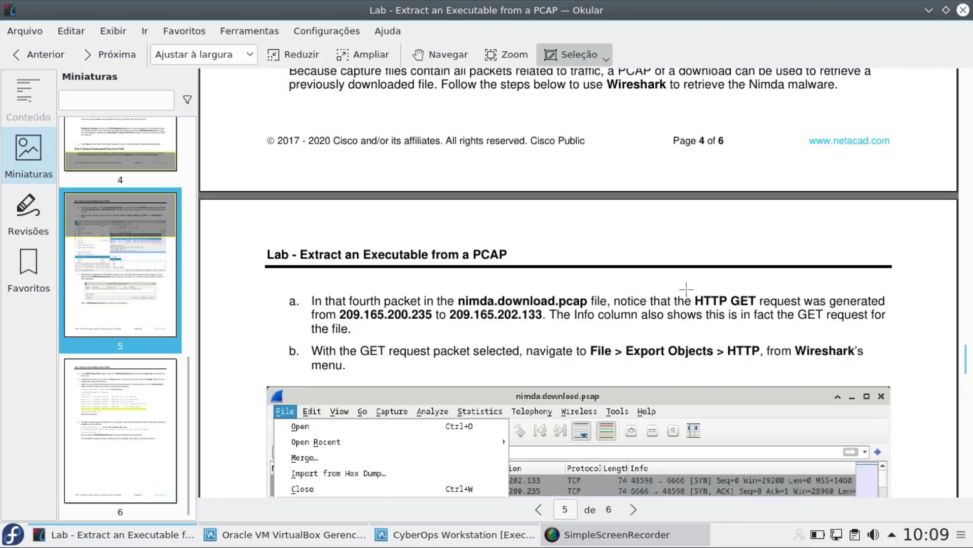
scroll(687, 289, up, 6)
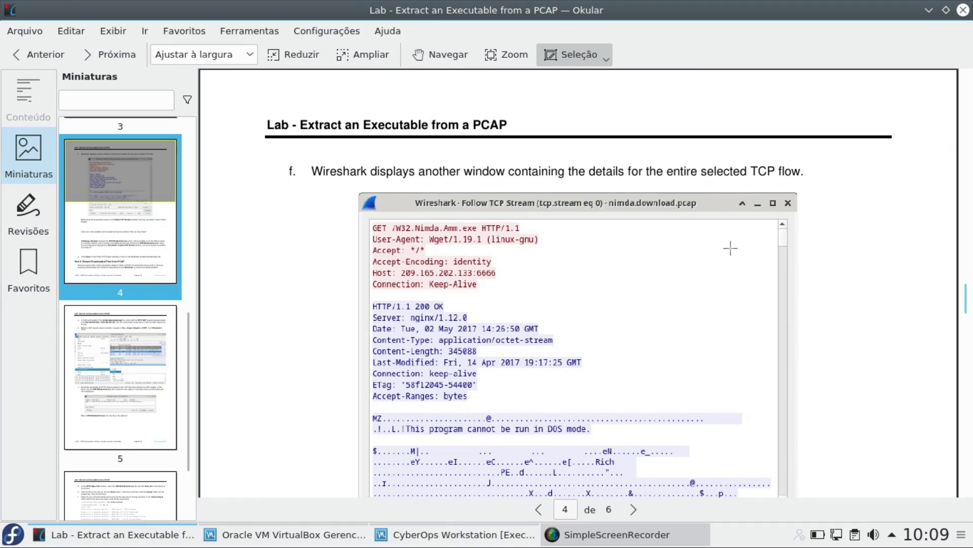
scroll(730, 248, down, 3)
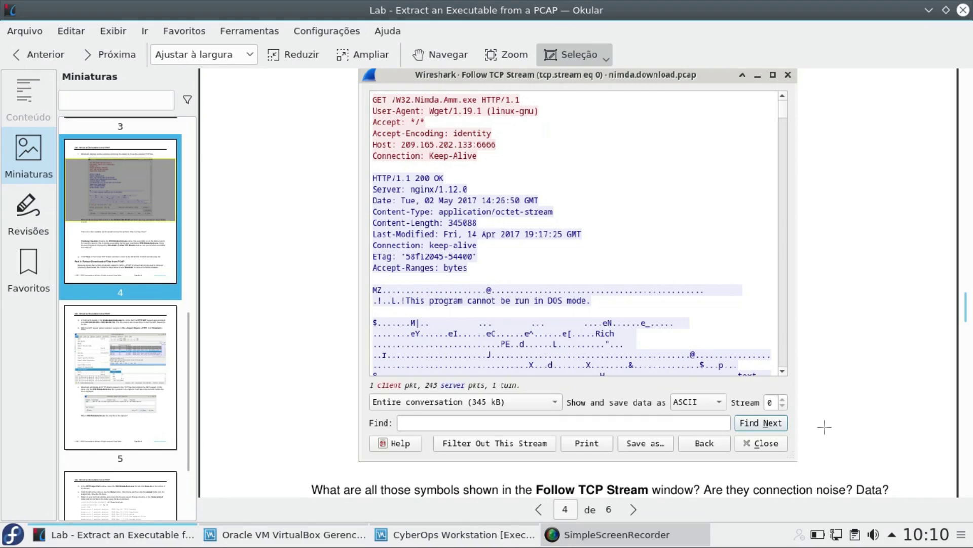
scroll(824, 427, up, 10)
scroll(824, 427, up, 20)
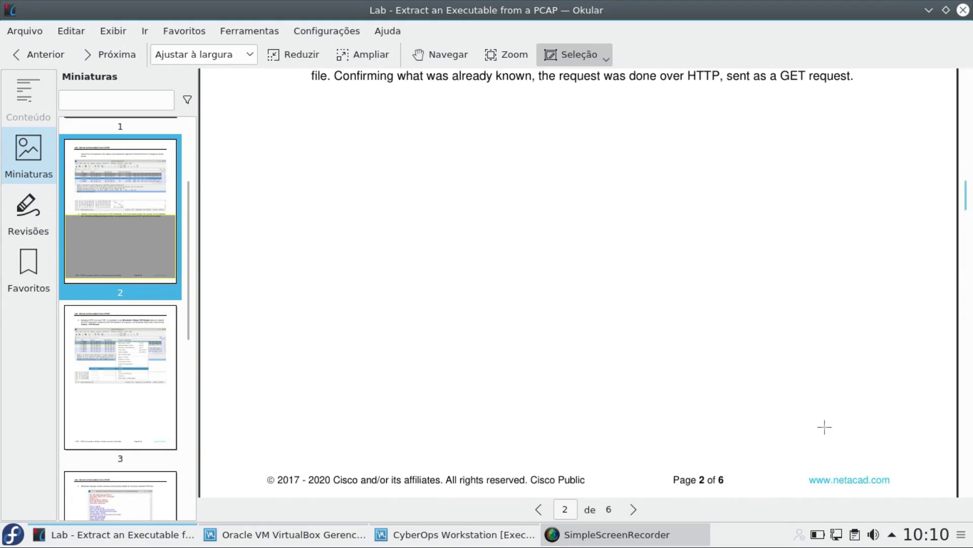
scroll(825, 427, up, 10)
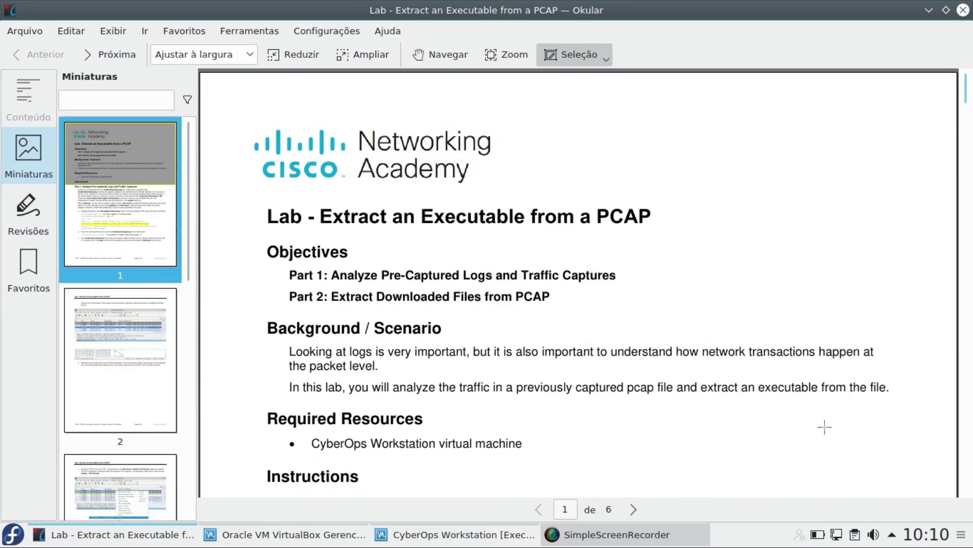